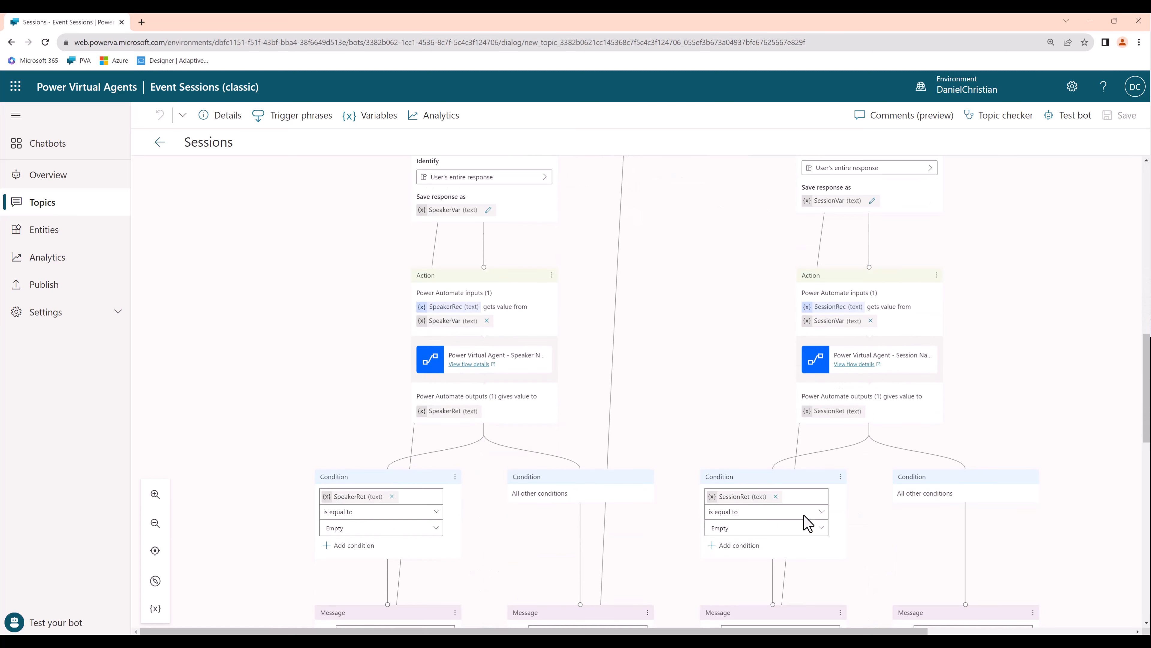
- Examine the Sessions topic's conversation flow in the classic Event Sessions bot and in its converted copy
{"action": "scroll", "coordinate": [808, 522], "scroll_direction": "down", "scroll_amount": 3}
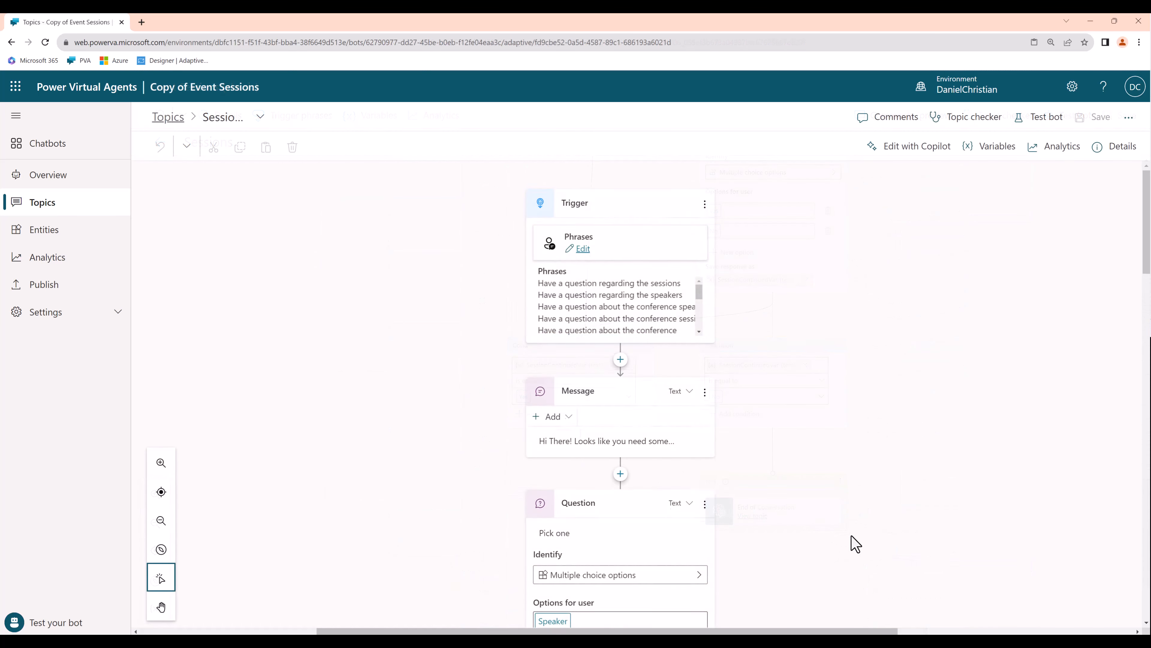
{"action": "scroll", "coordinate": [854, 543], "scroll_direction": "down", "scroll_amount": 12}
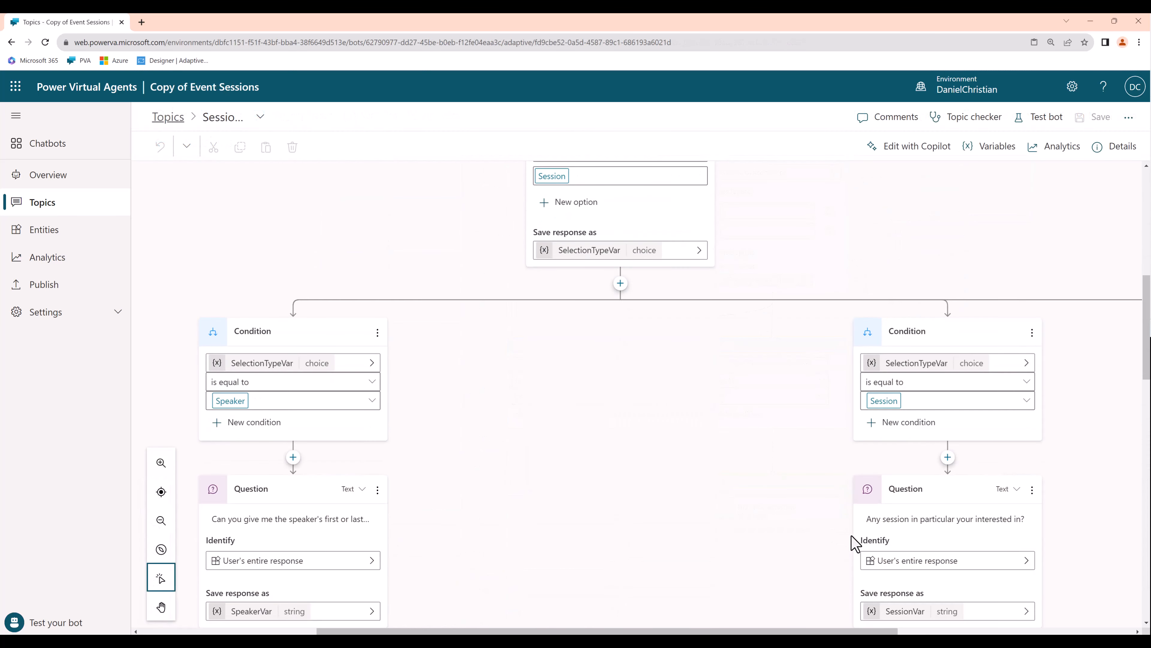
{"action": "scroll", "coordinate": [855, 543], "scroll_direction": "down", "scroll_amount": 15}
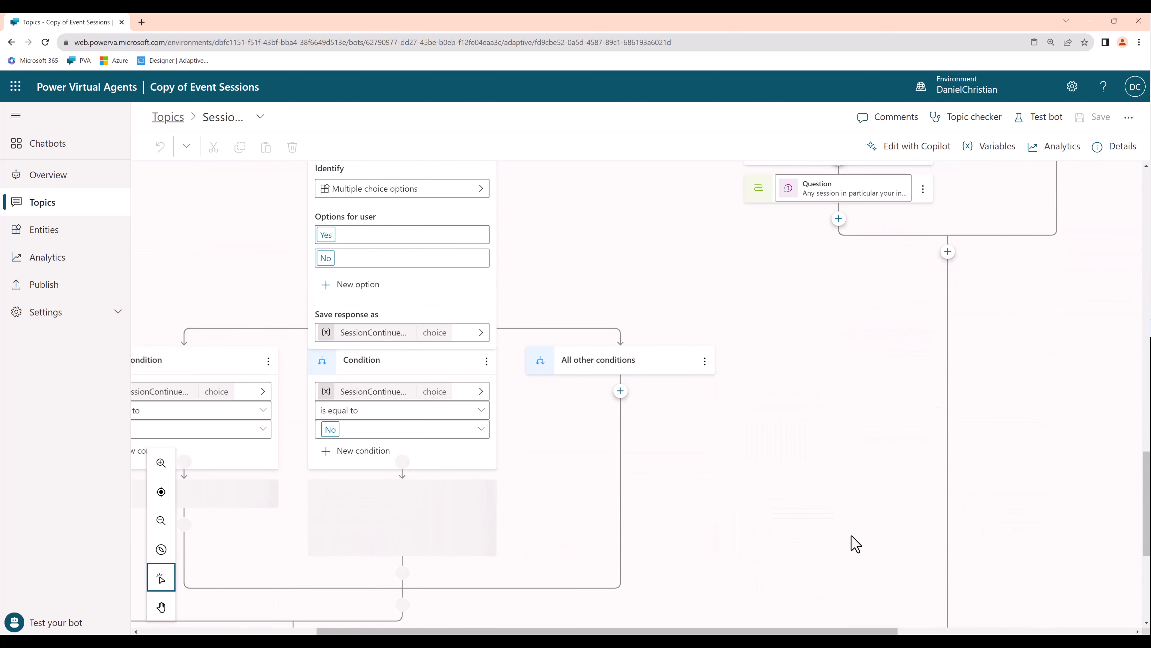
{"action": "scroll", "coordinate": [854, 543], "scroll_direction": "up", "scroll_amount": 3}
{"action": "scroll", "coordinate": [854, 543], "scroll_direction": "down", "scroll_amount": 5}
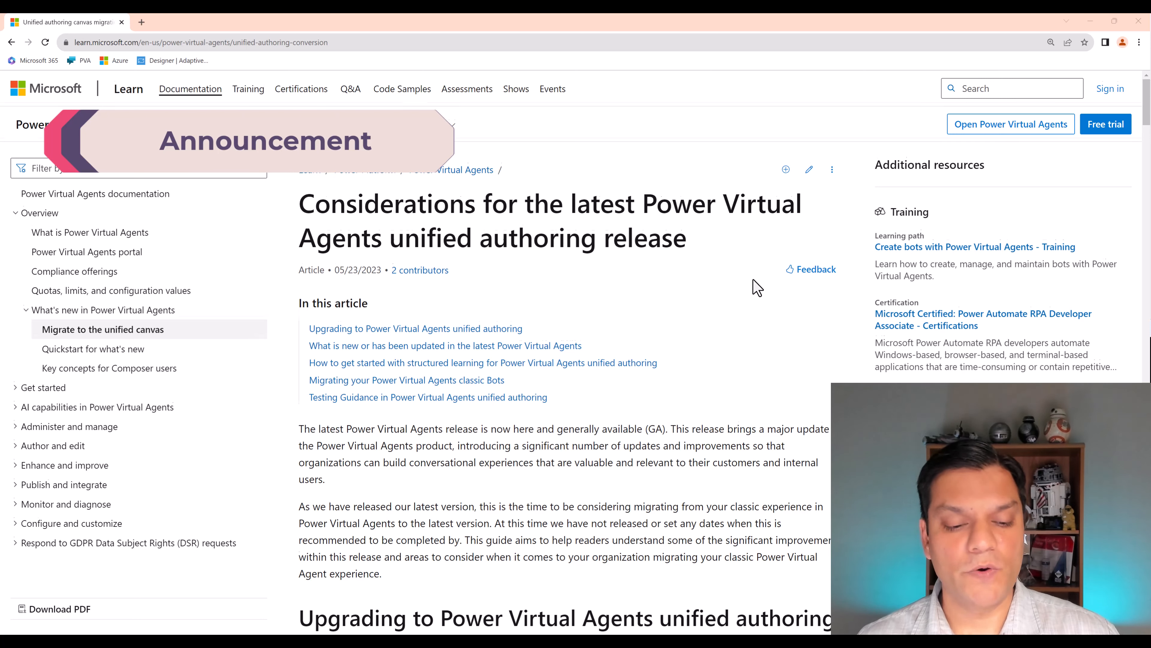
- Read the article on considerations for the latest Power Virtual Agents unified authoring release
{"action": "scroll", "coordinate": [755, 289], "scroll_direction": "down", "scroll_amount": 3}
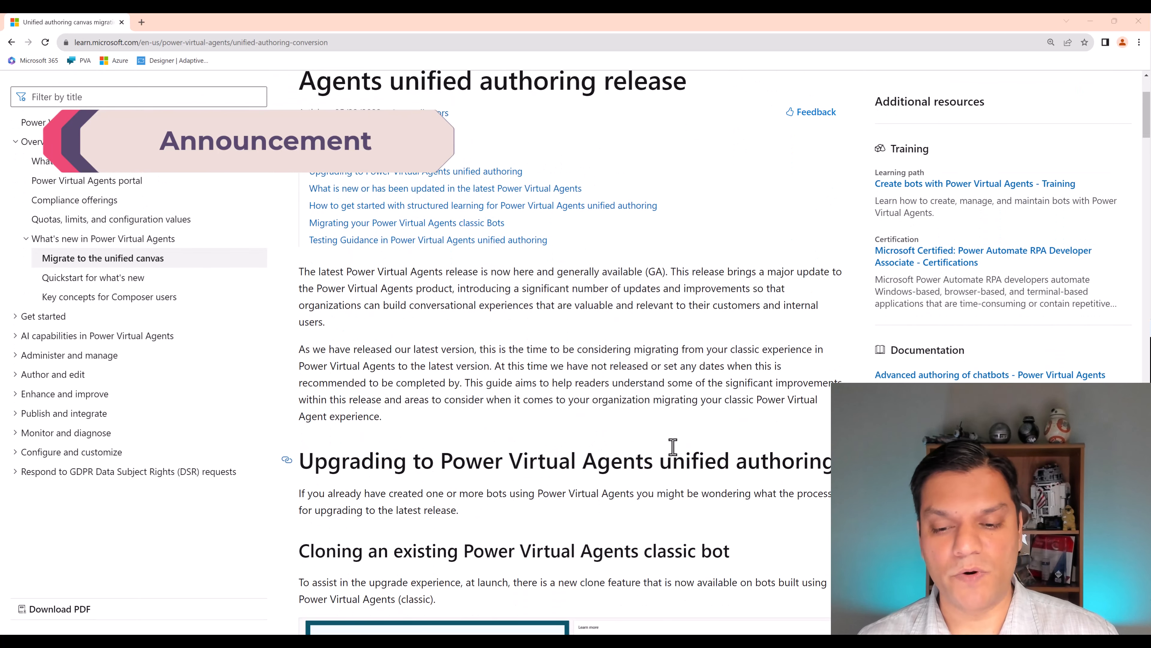
{"action": "scroll", "coordinate": [751, 426], "scroll_direction": "down", "scroll_amount": 5}
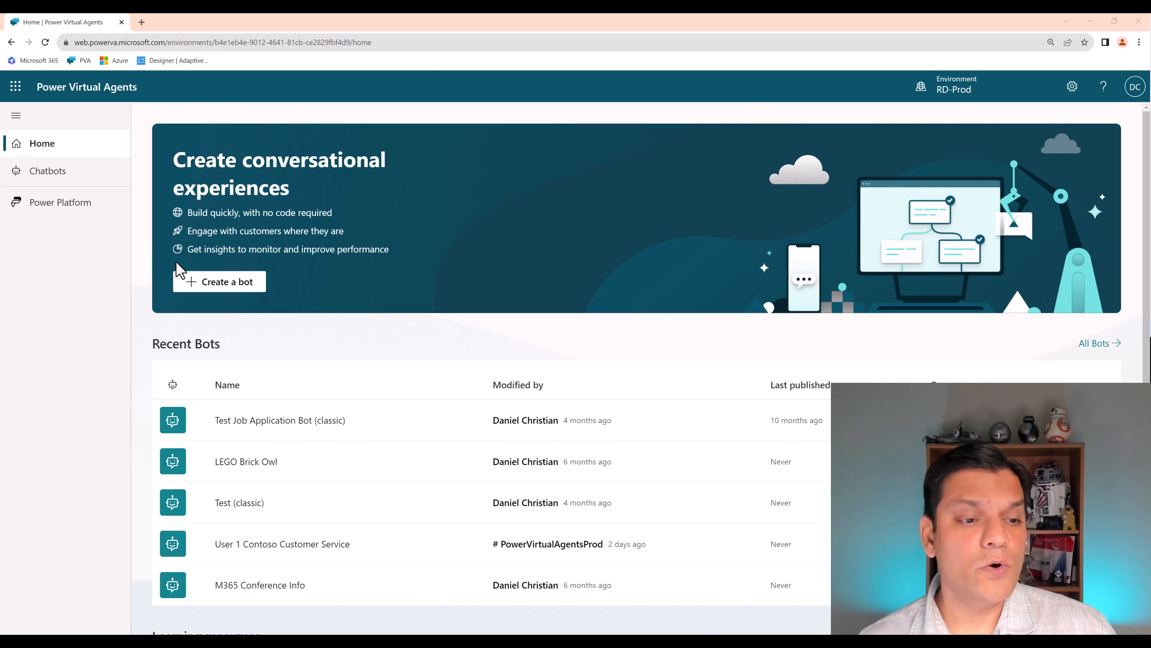
- From the new bot setup, follow the classic bot conversion option to the chatbot list and open Test Job Application Bot (classic)
{"action": "left_click", "coordinate": [195, 290]}
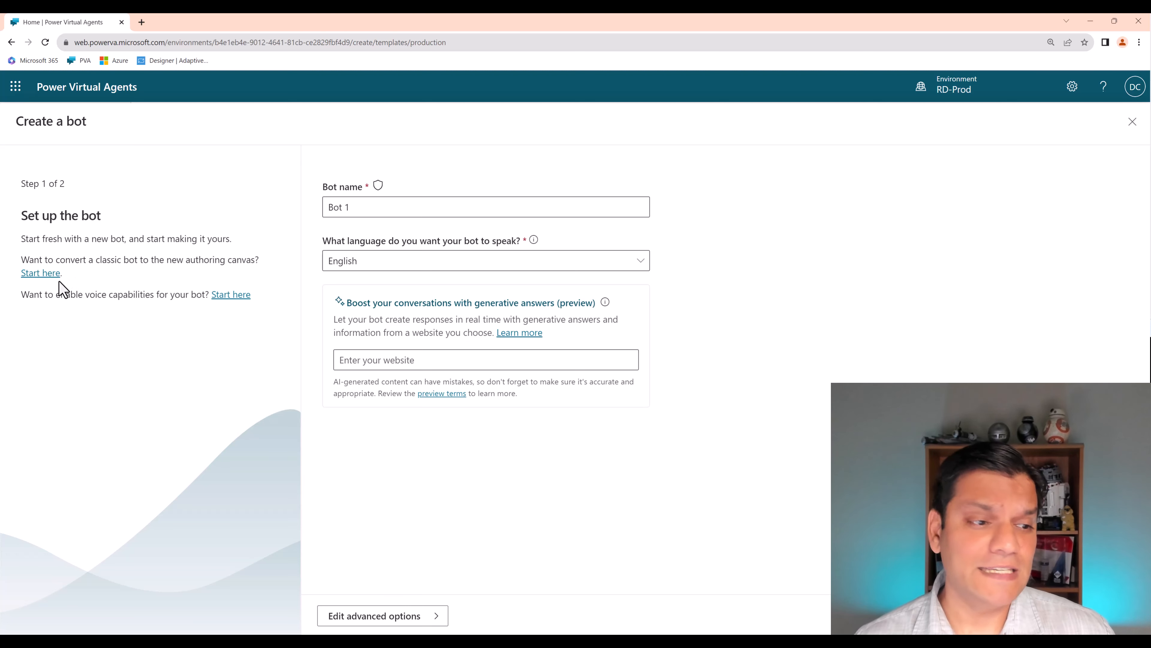
{"action": "left_click", "coordinate": [49, 277]}
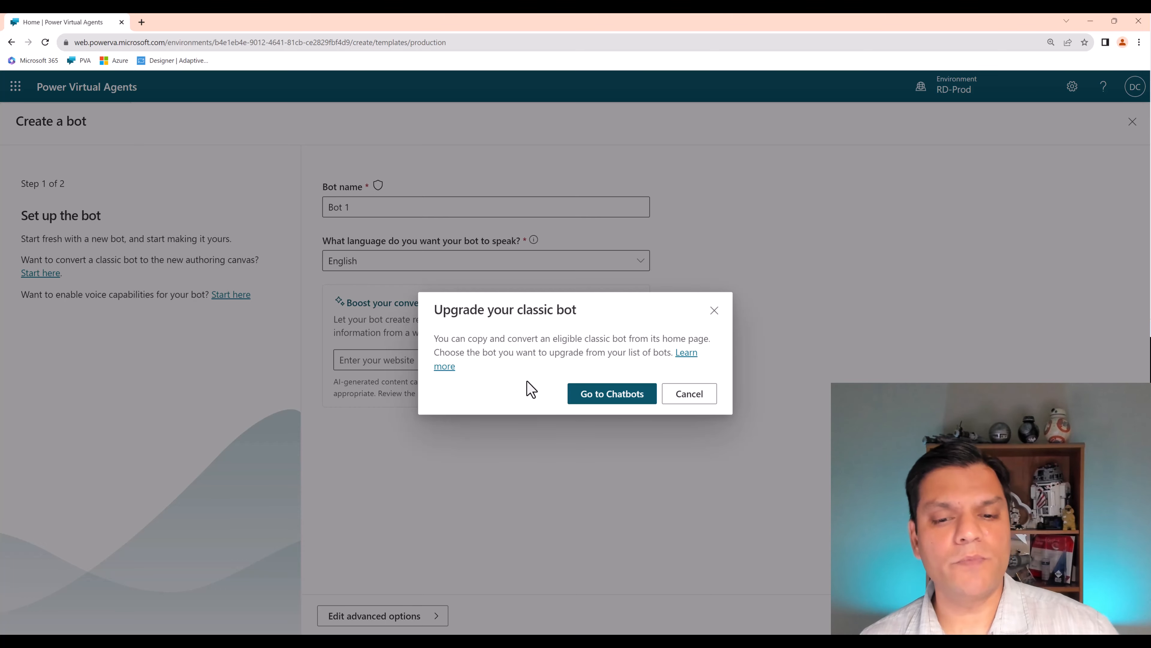
{"action": "left_click", "coordinate": [575, 403]}
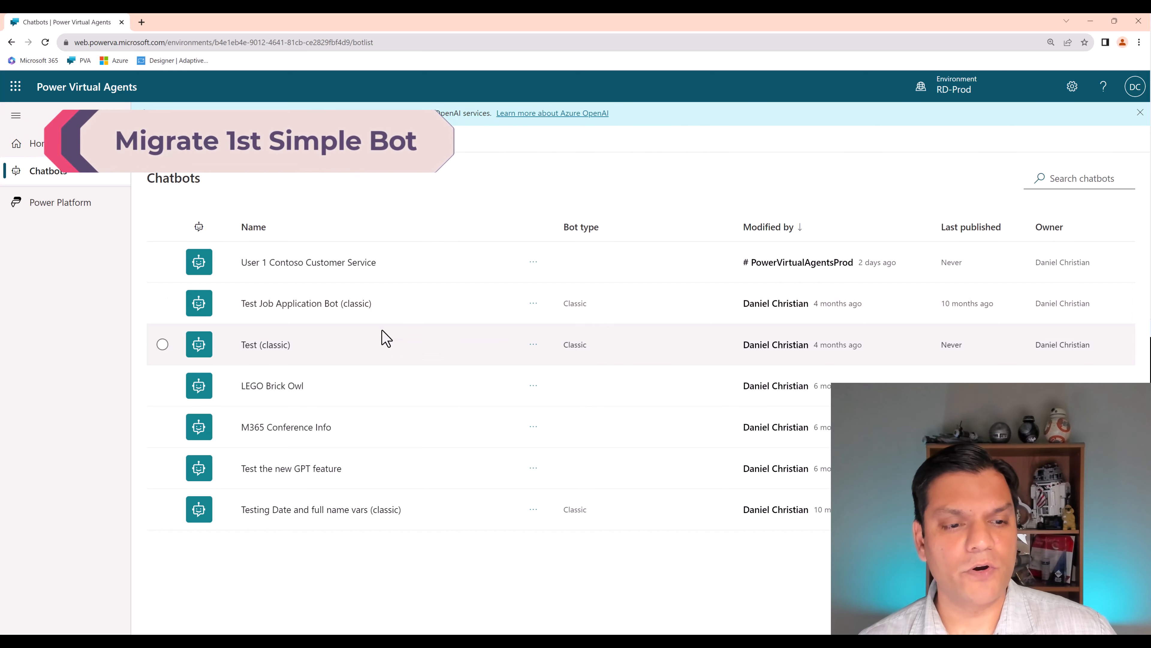
{"action": "left_click", "coordinate": [325, 304]}
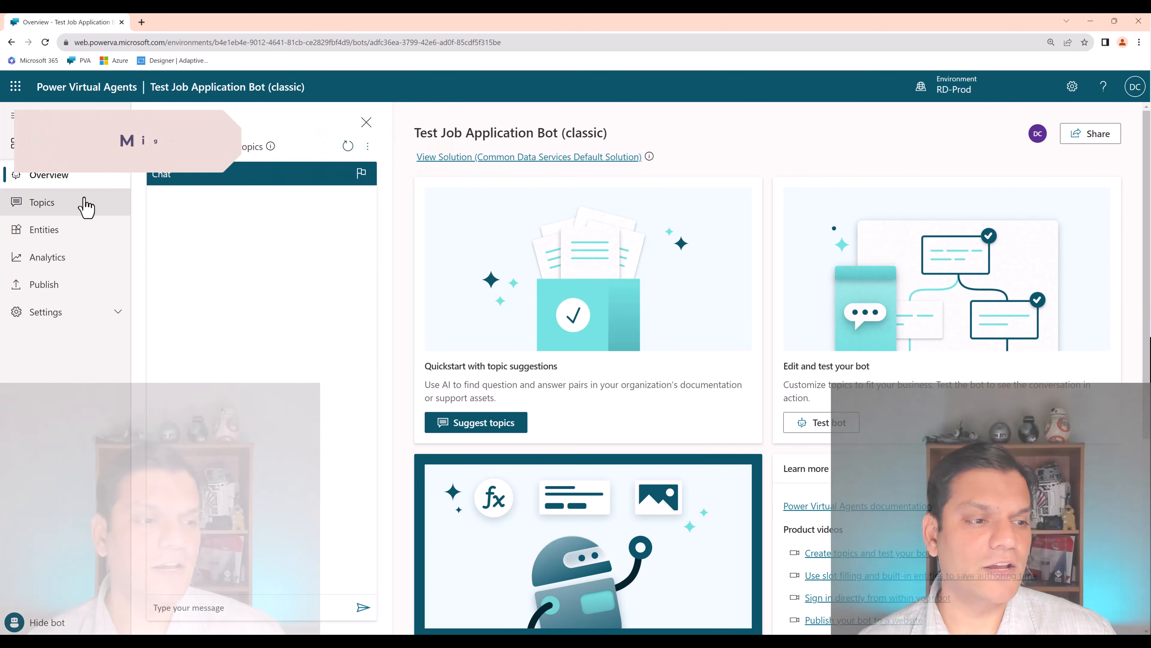
- Review the classic bot's topics and their on/off statuses, including the flow of "Can I use custom connectors in Dataverse for Teams?"
{"action": "left_click", "coordinate": [84, 204]}
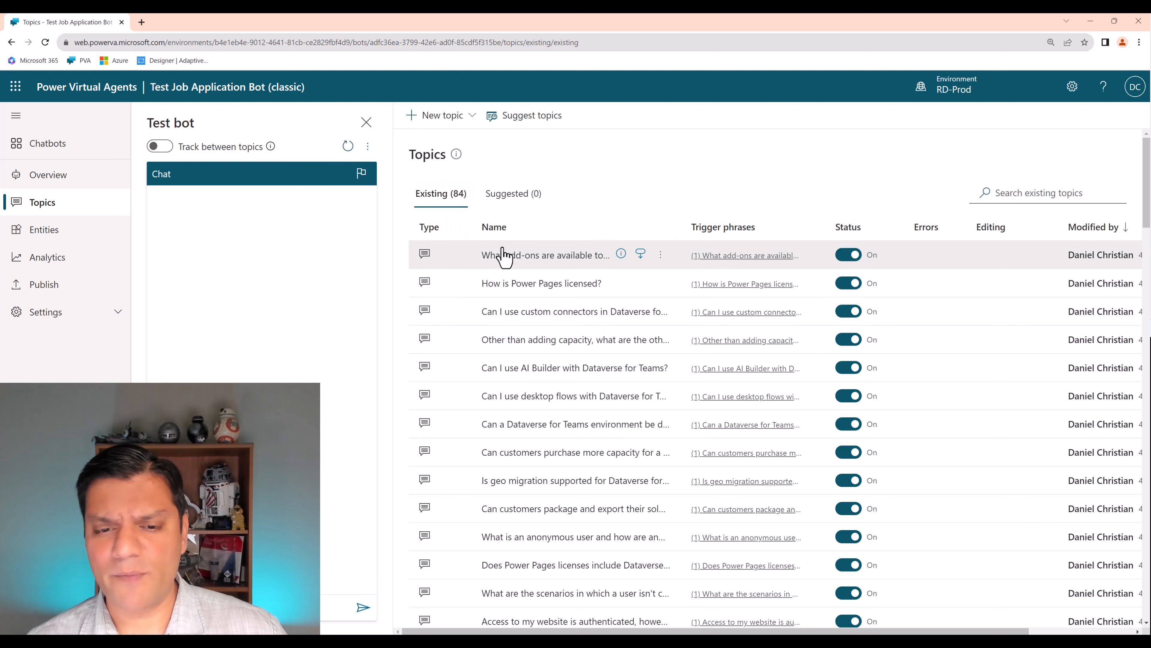
{"action": "left_click", "coordinate": [527, 313]}
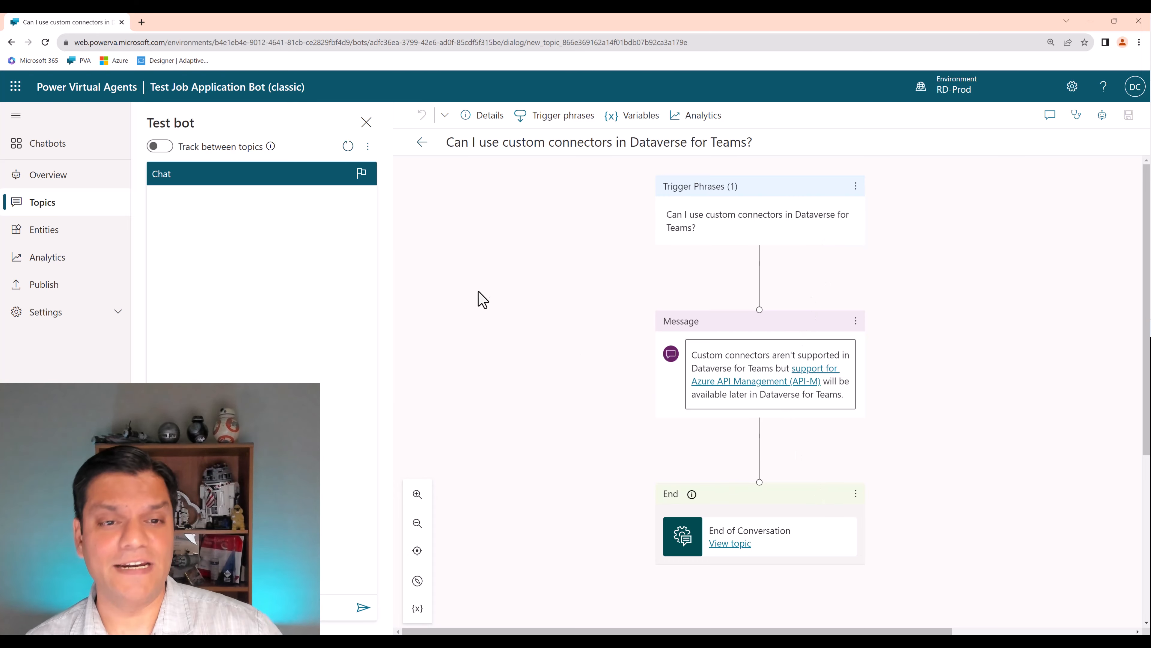
{"action": "left_click", "coordinate": [417, 151]}
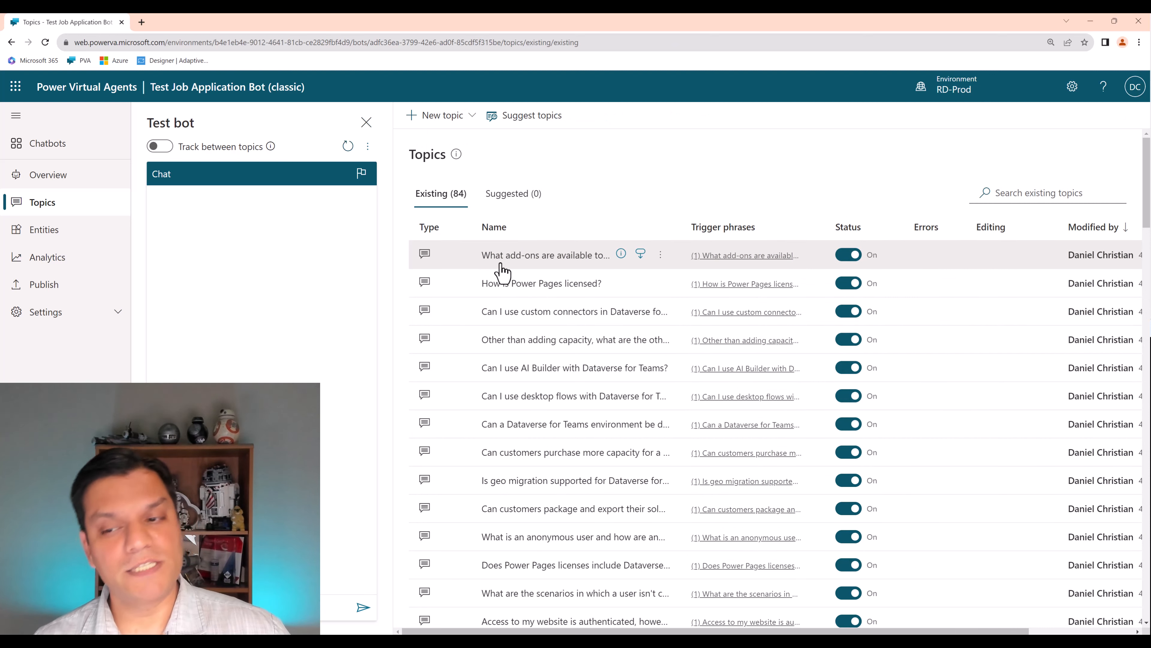
{"action": "scroll", "coordinate": [846, 354], "scroll_direction": "down", "scroll_amount": 12}
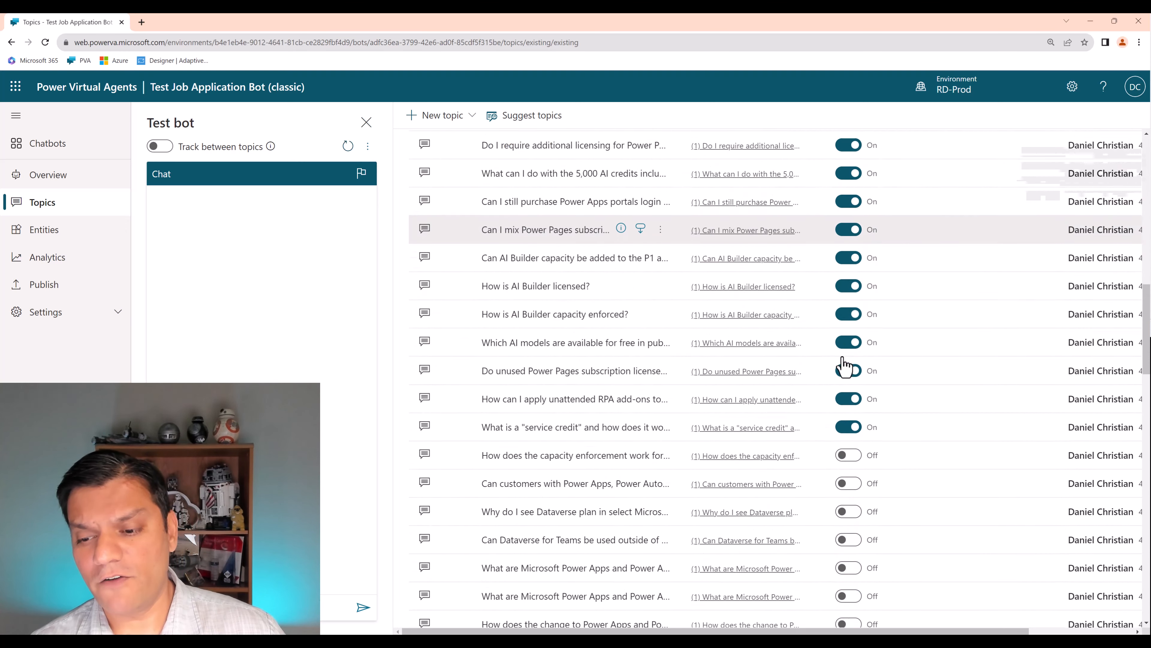
{"action": "scroll", "coordinate": [844, 366], "scroll_direction": "down", "scroll_amount": 5}
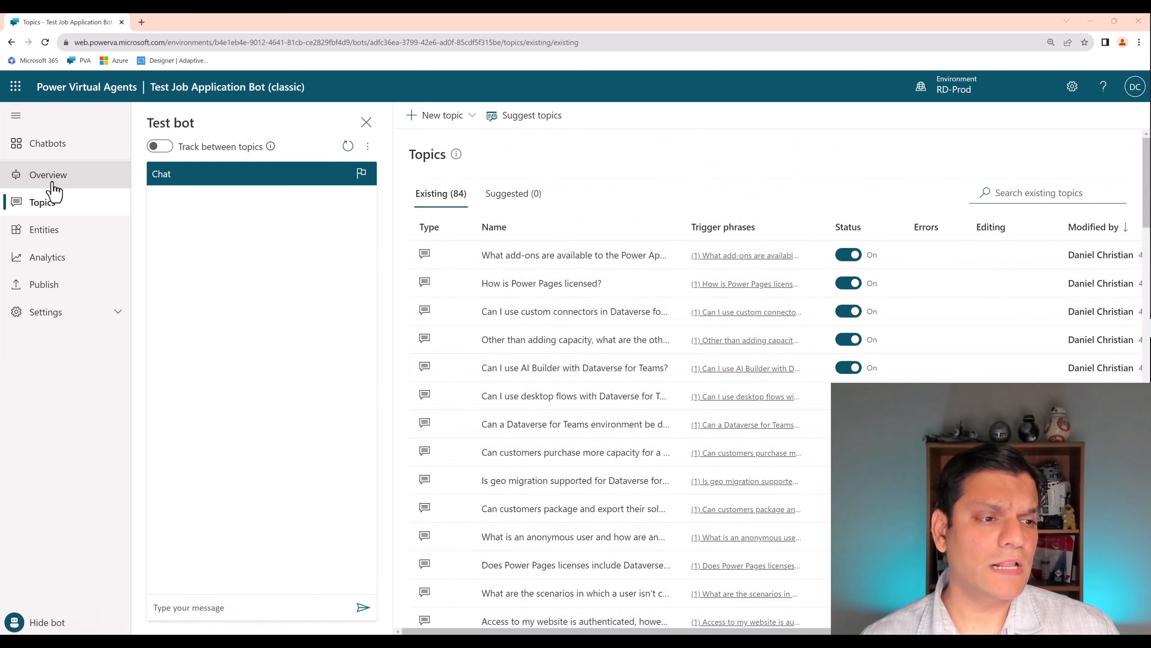
- Copy and convert the classic bot from its overview page as Copy of Test Job Application Bot, and open the new bot
{"action": "left_click", "coordinate": [52, 186]}
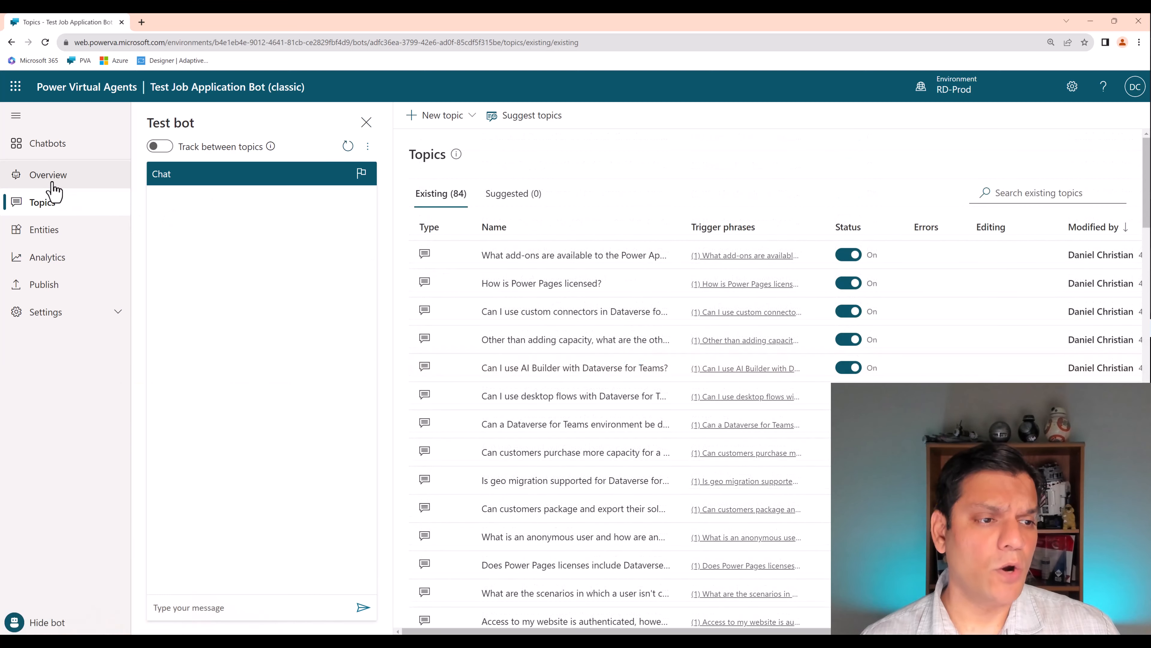
{"action": "scroll", "coordinate": [663, 377], "scroll_direction": "down", "scroll_amount": 3}
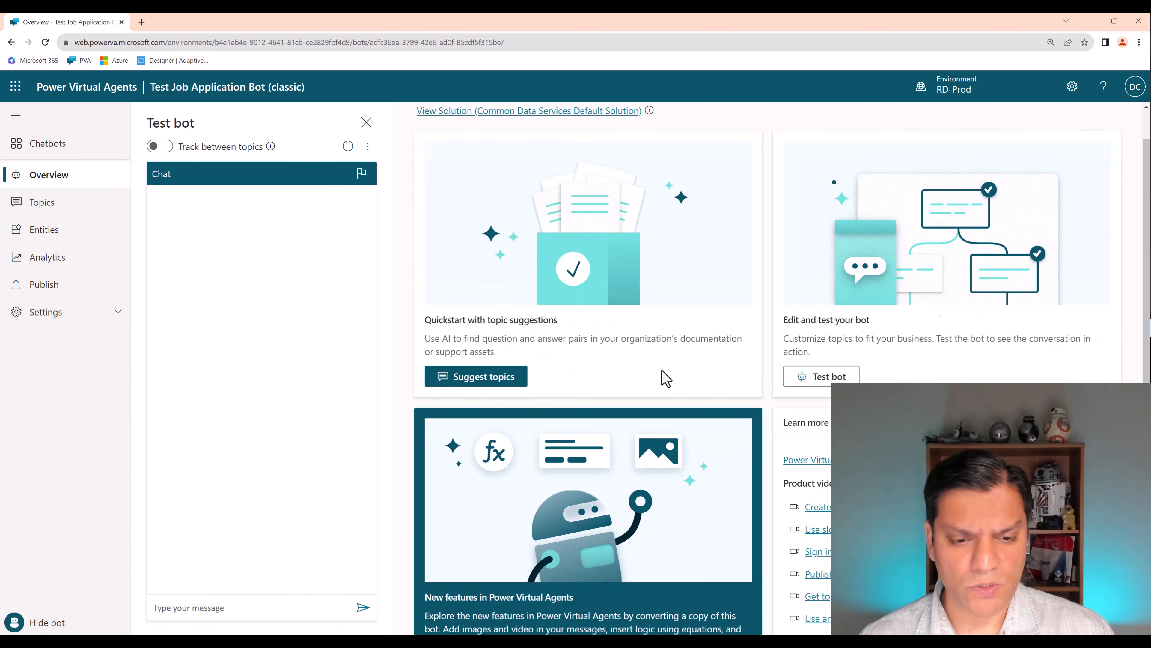
{"action": "scroll", "coordinate": [664, 378], "scroll_direction": "down", "scroll_amount": 4}
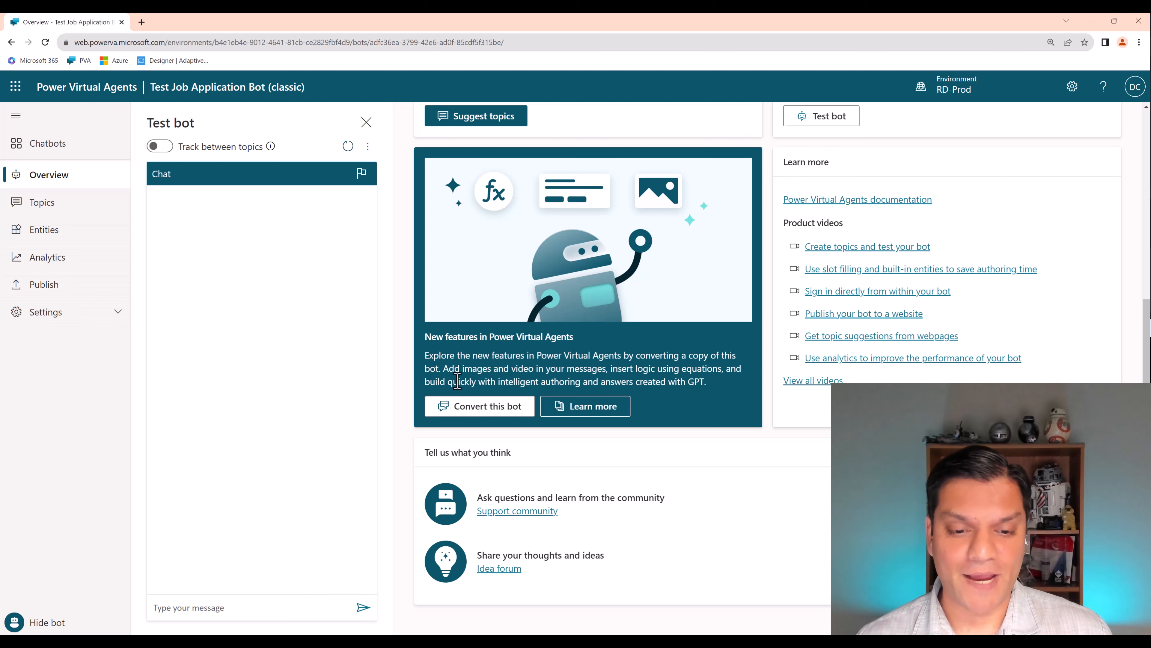
{"action": "left_click", "coordinate": [484, 415]}
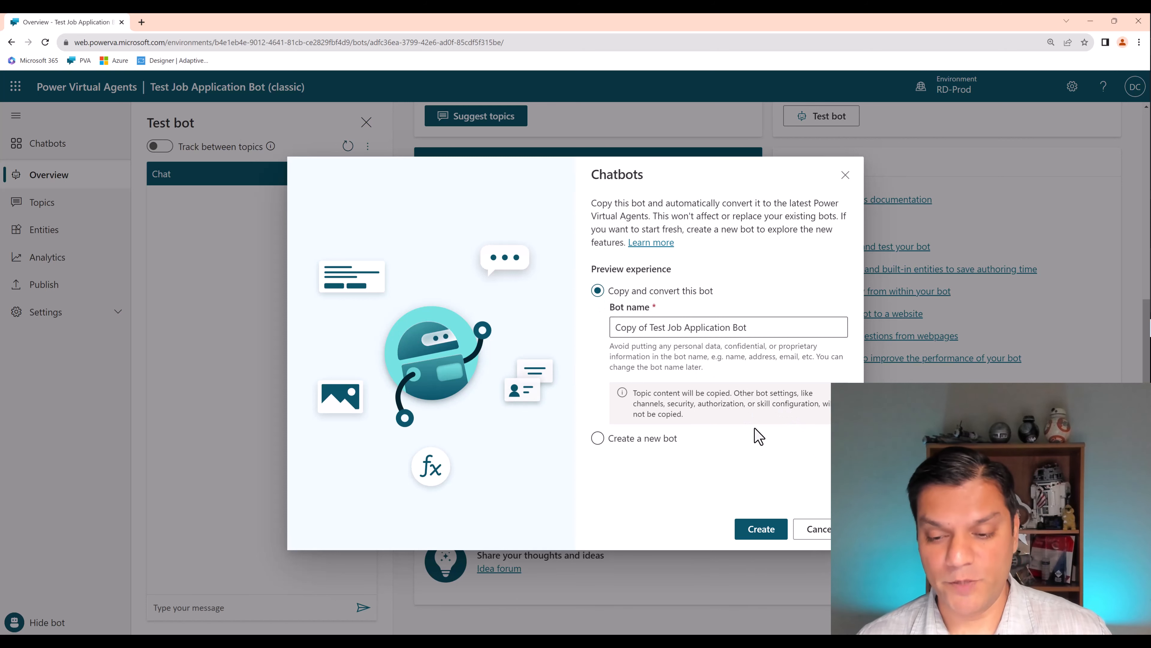
{"action": "left_click", "coordinate": [755, 534]}
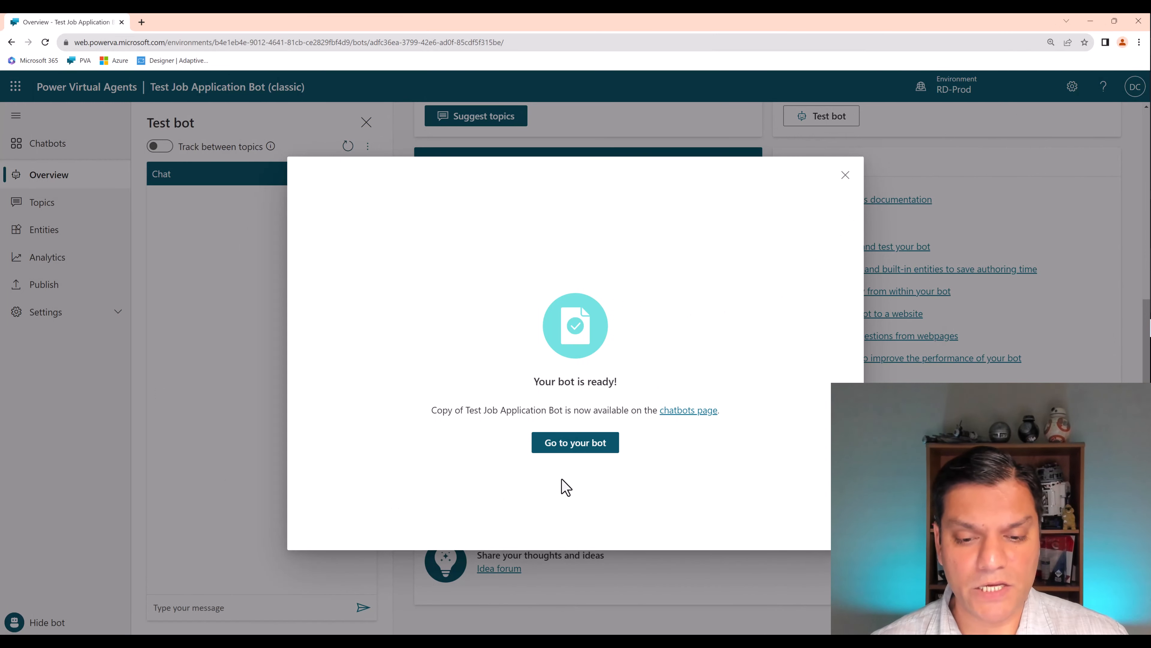
{"action": "left_click", "coordinate": [585, 442]}
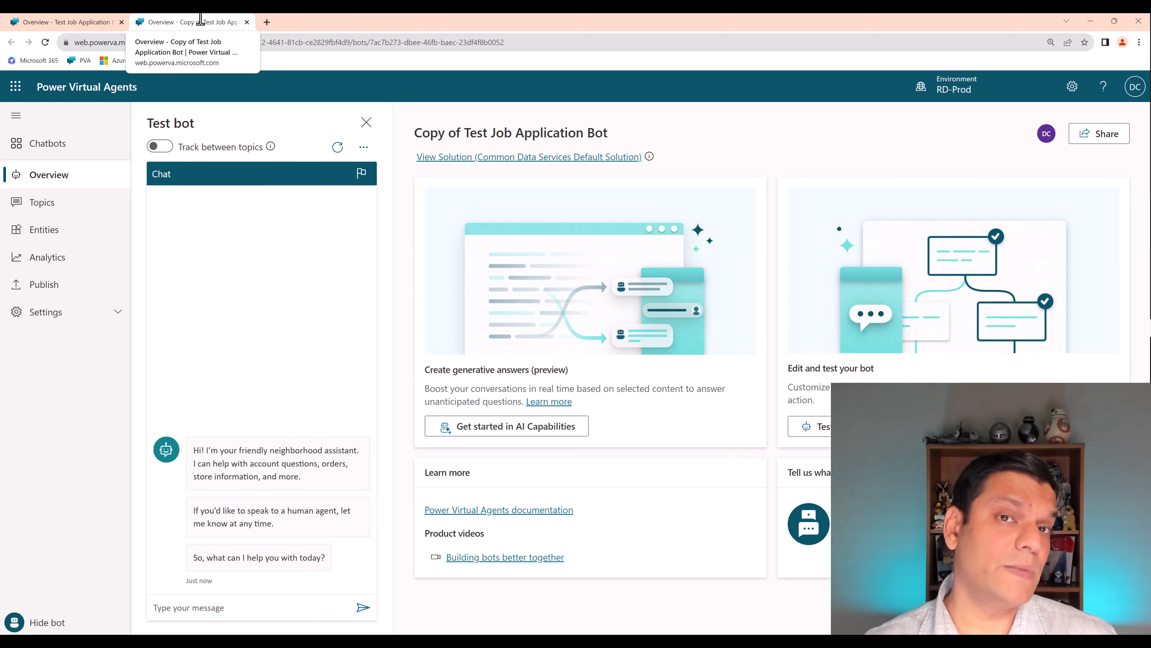
- Place the converted bot and the classic bot in side-by-side windows and show the classic bot's topics
{"action": "left_click_drag", "start_coordinate": [203, 23], "coordinate": [501, 199]}
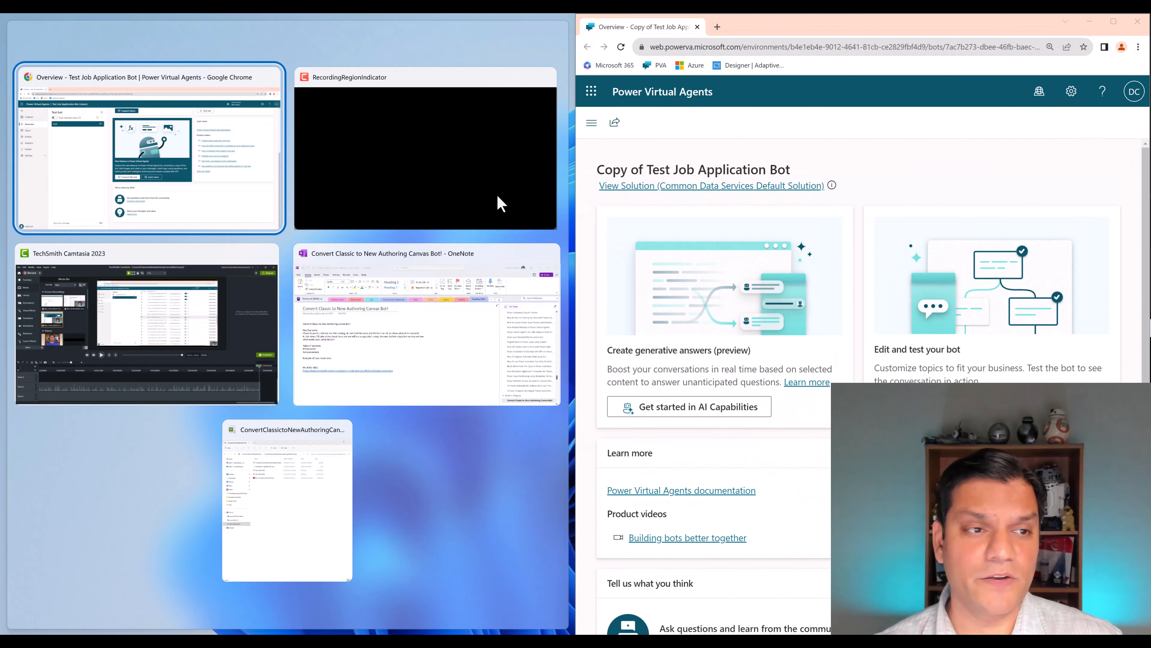
{"action": "left_click", "coordinate": [201, 141]}
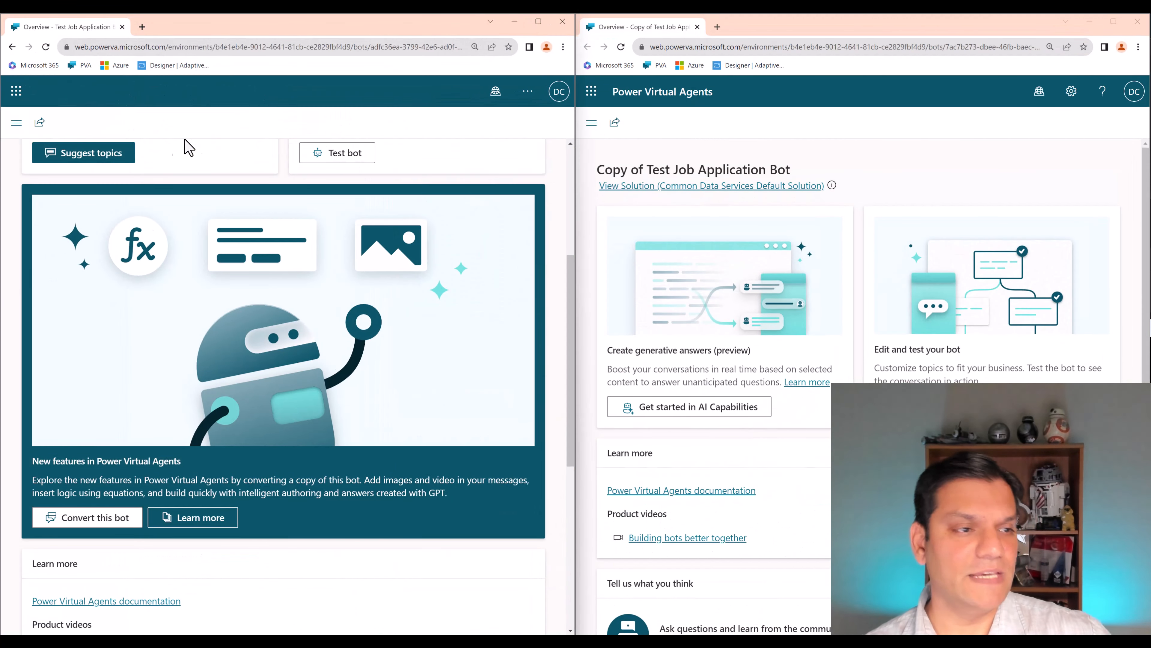
{"action": "left_click", "coordinate": [16, 123]}
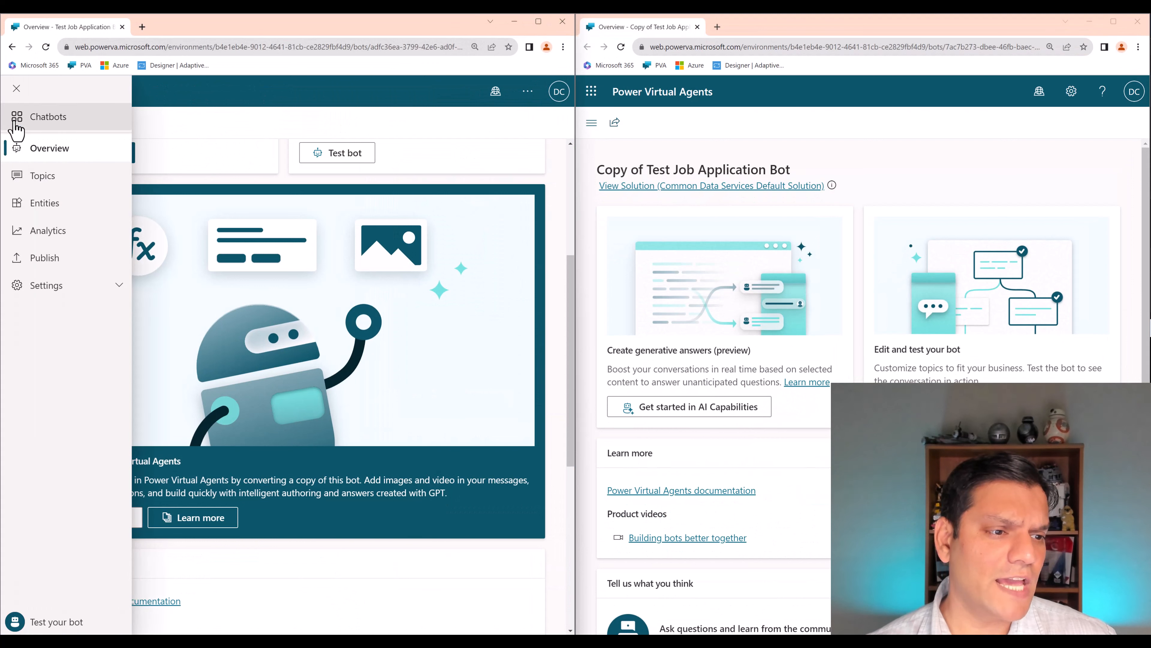
{"action": "left_click", "coordinate": [44, 176]}
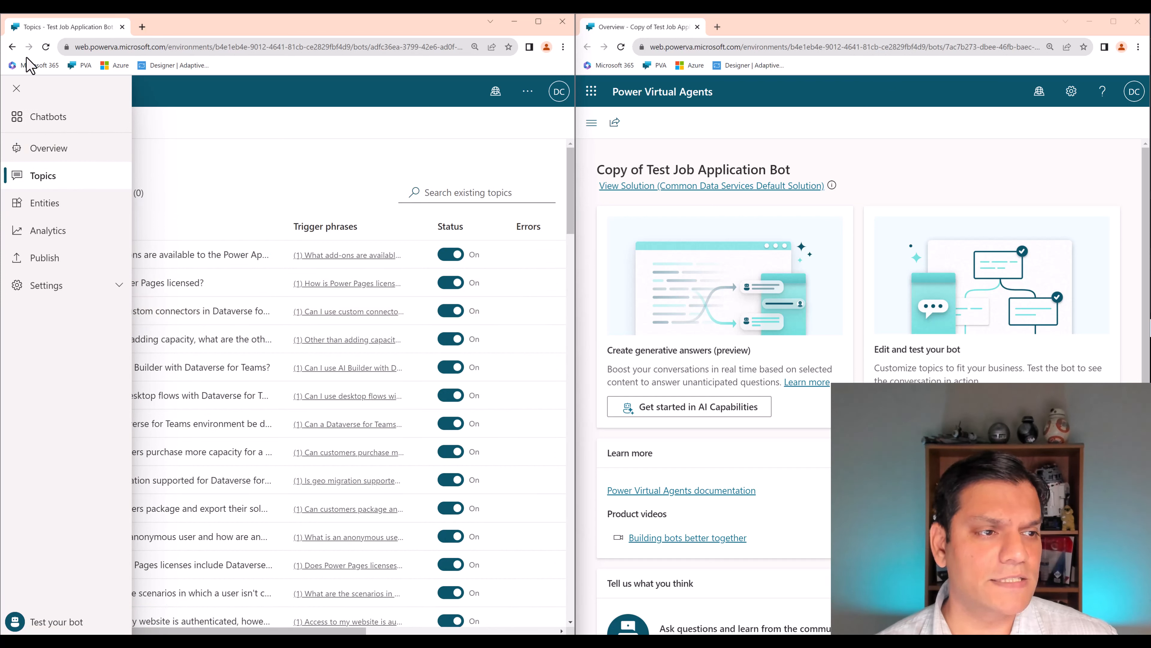
{"action": "left_click", "coordinate": [16, 88]}
- Open Copy of Test Job Application Bot from the chatbot list in its window and show its topics
{"action": "left_click", "coordinate": [674, 149]}
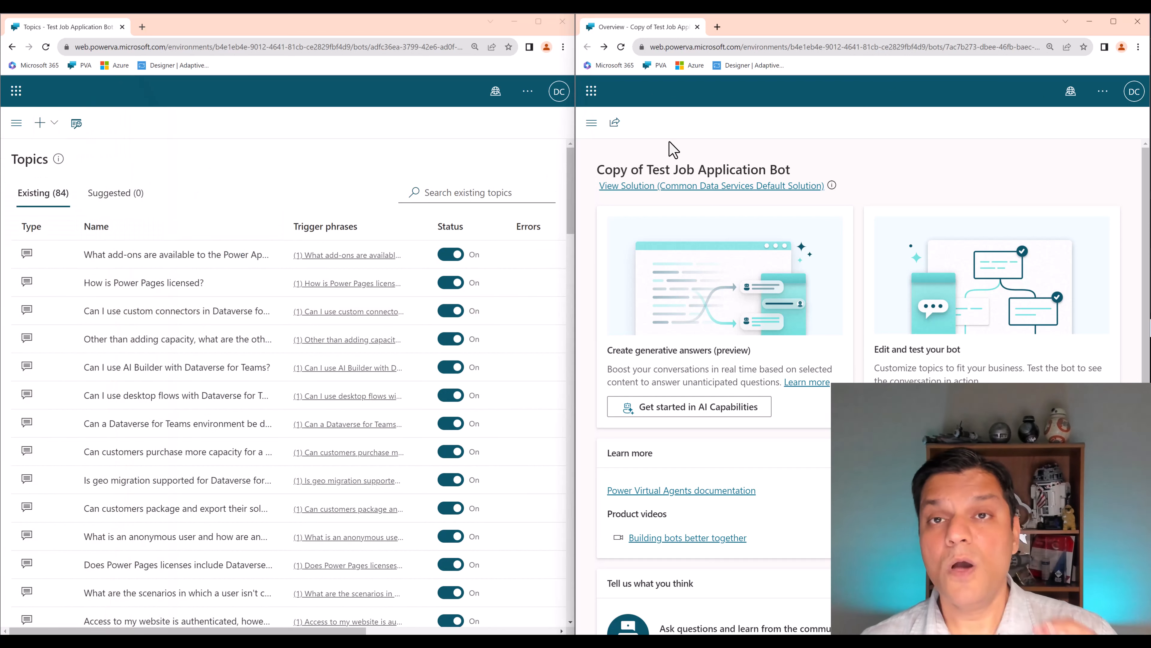
{"action": "left_click", "coordinate": [592, 122]}
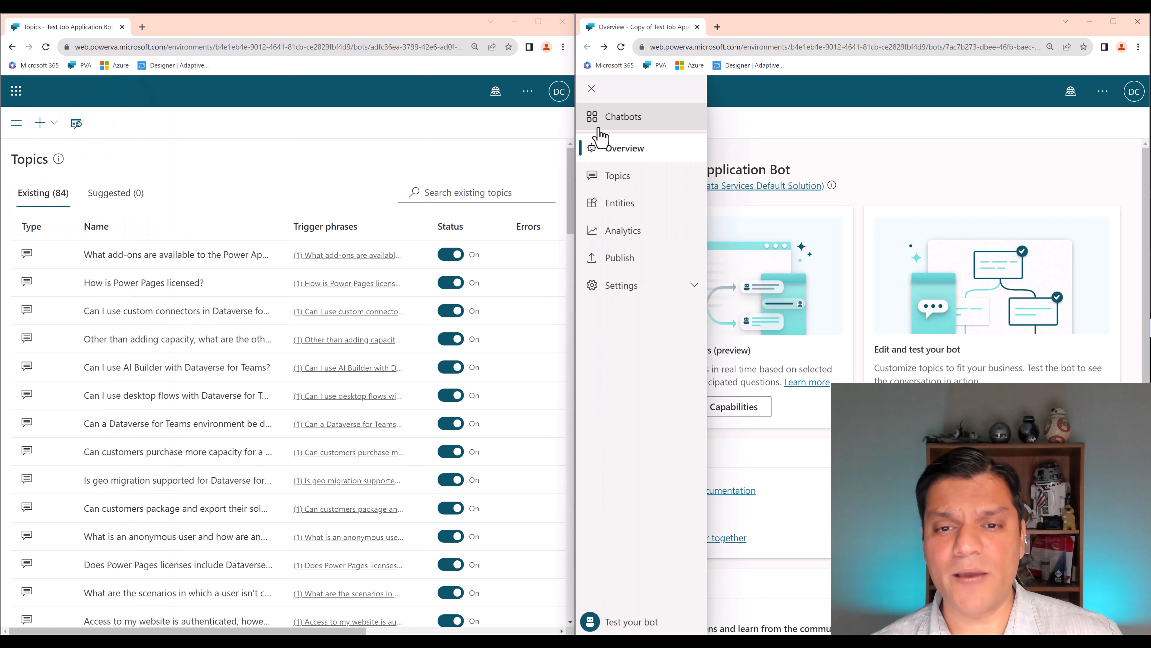
{"action": "left_click", "coordinate": [609, 125]}
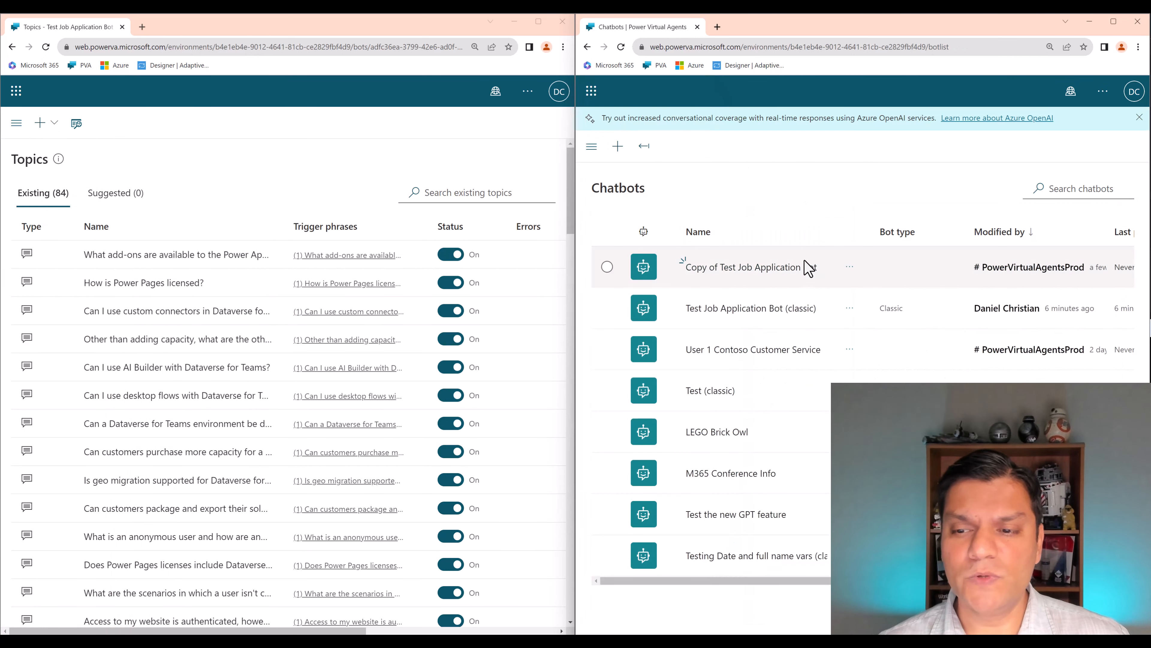
{"action": "left_click", "coordinate": [743, 270]}
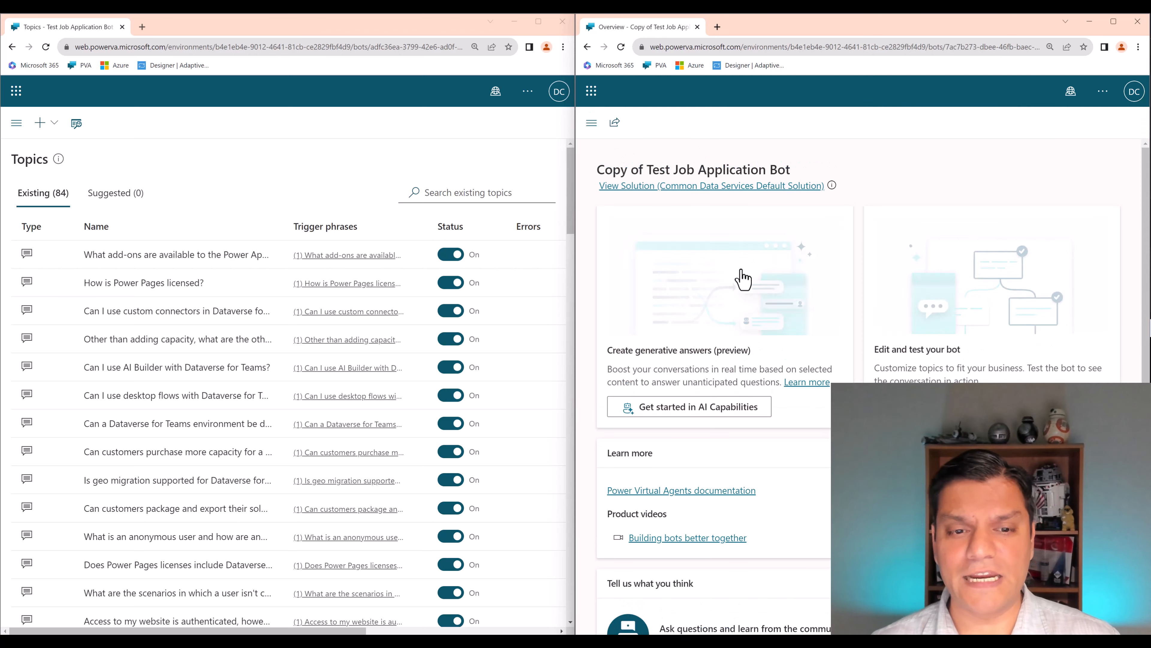
{"action": "left_click", "coordinate": [591, 123]}
{"action": "left_click", "coordinate": [608, 175]}
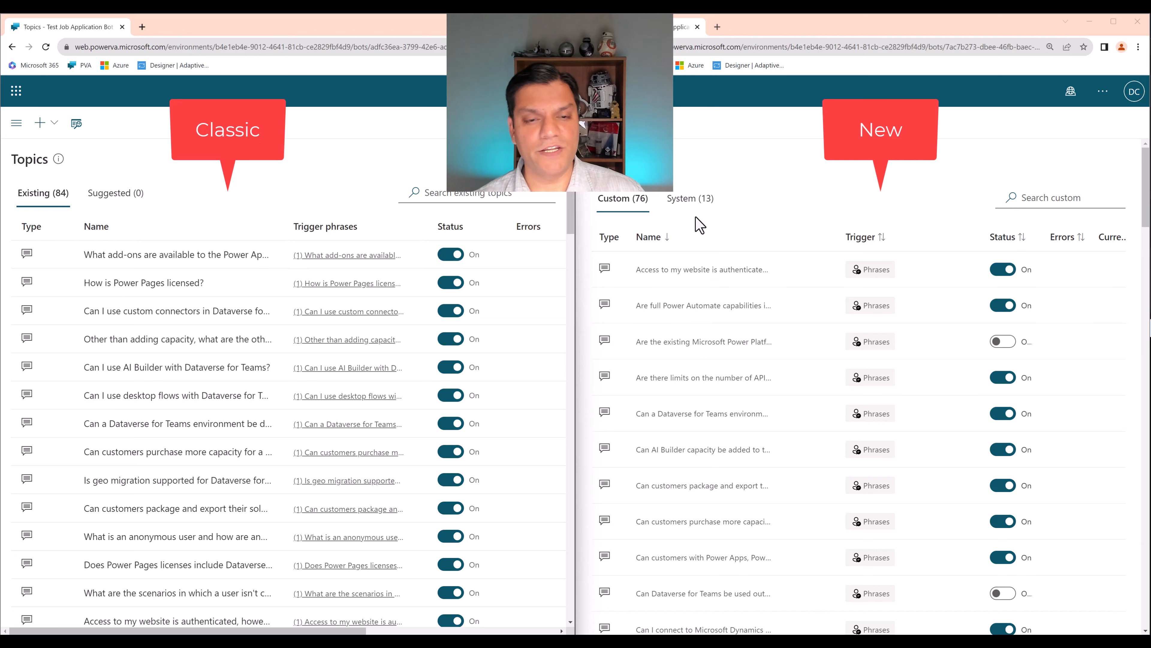
- Look through the converted bot's system and custom topics to compare them with the classic bot's topic list
{"action": "left_click", "coordinate": [699, 207]}
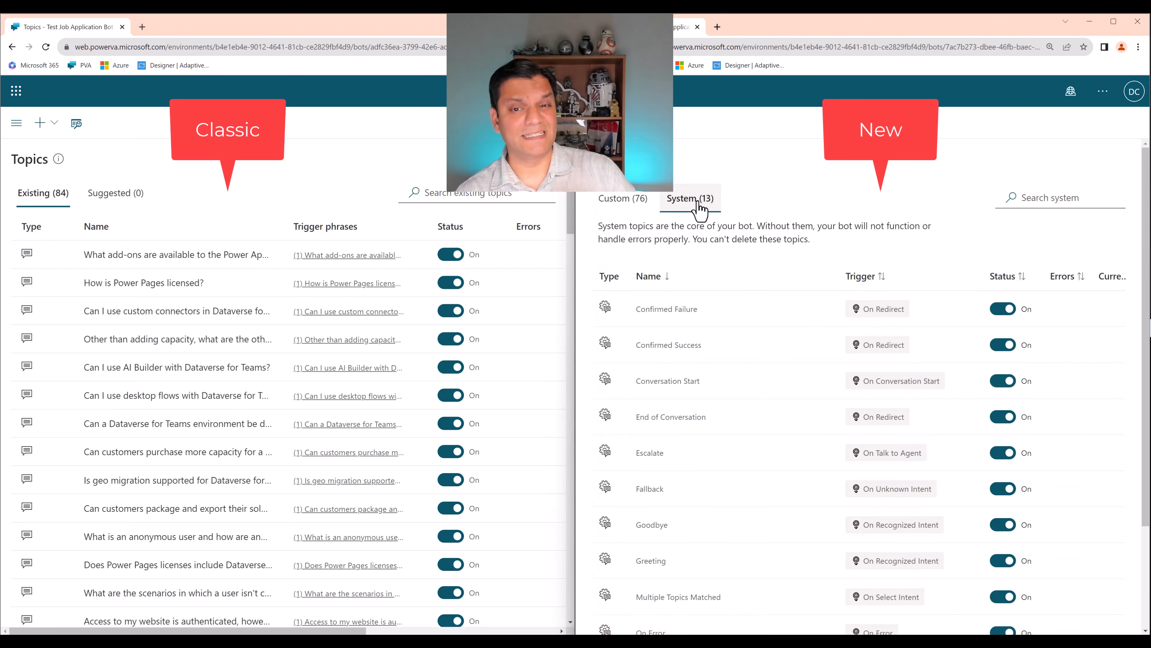
{"action": "left_click", "coordinate": [648, 209]}
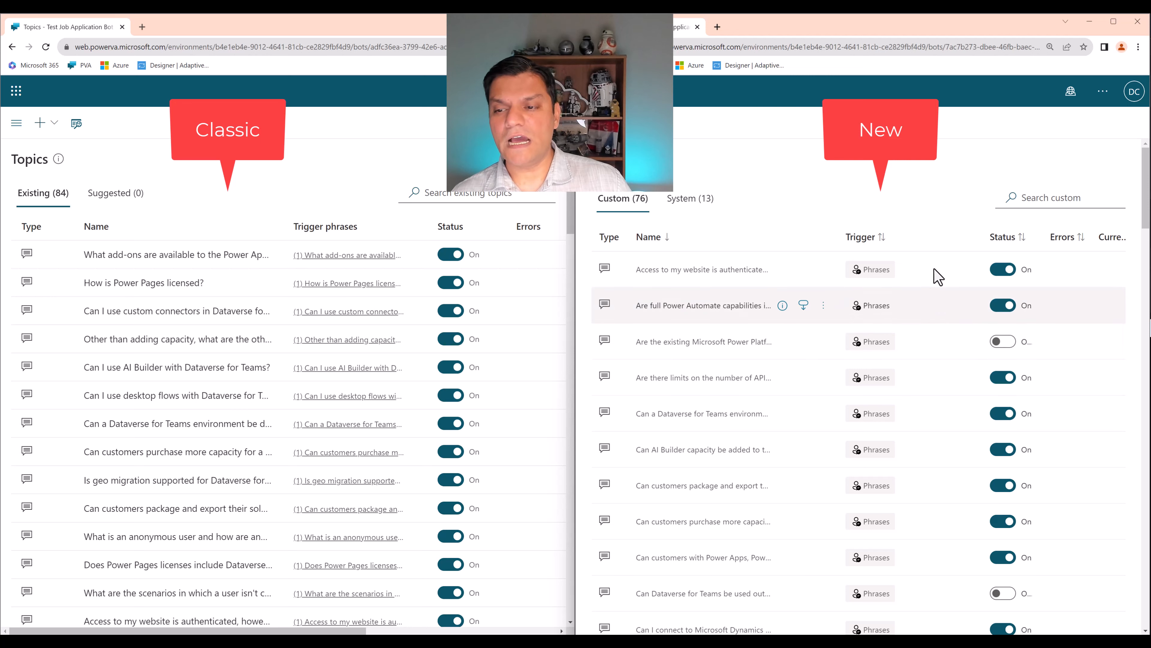
{"action": "scroll", "coordinate": [939, 369], "scroll_direction": "down", "scroll_amount": 6}
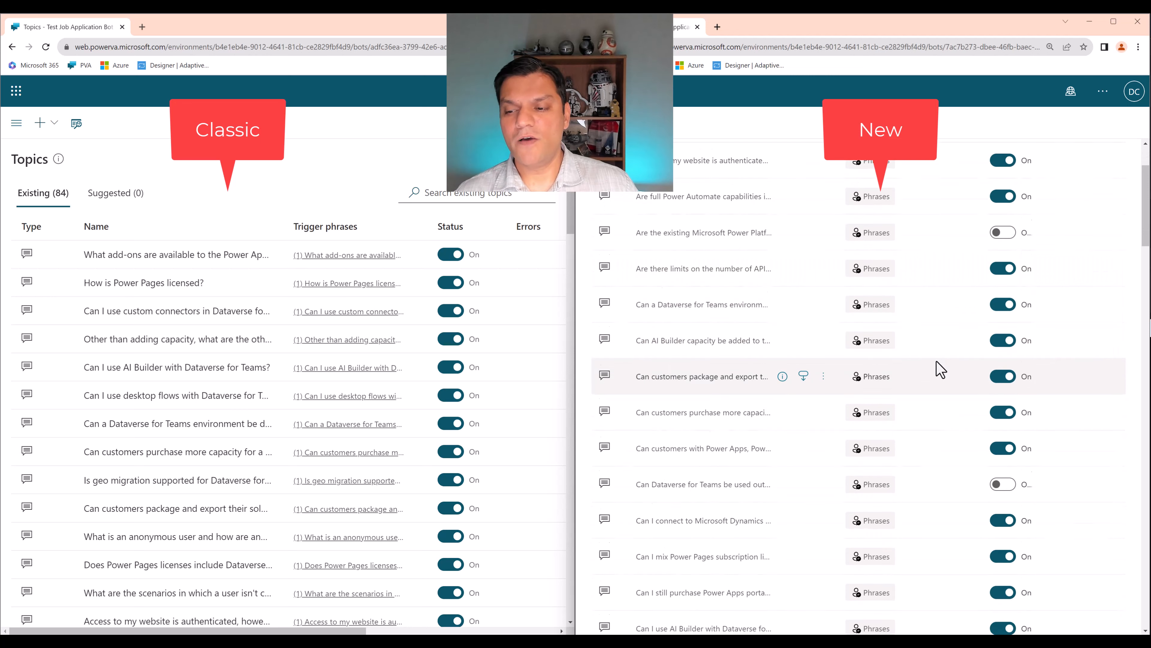
{"action": "scroll", "coordinate": [939, 369], "scroll_direction": "down", "scroll_amount": 10}
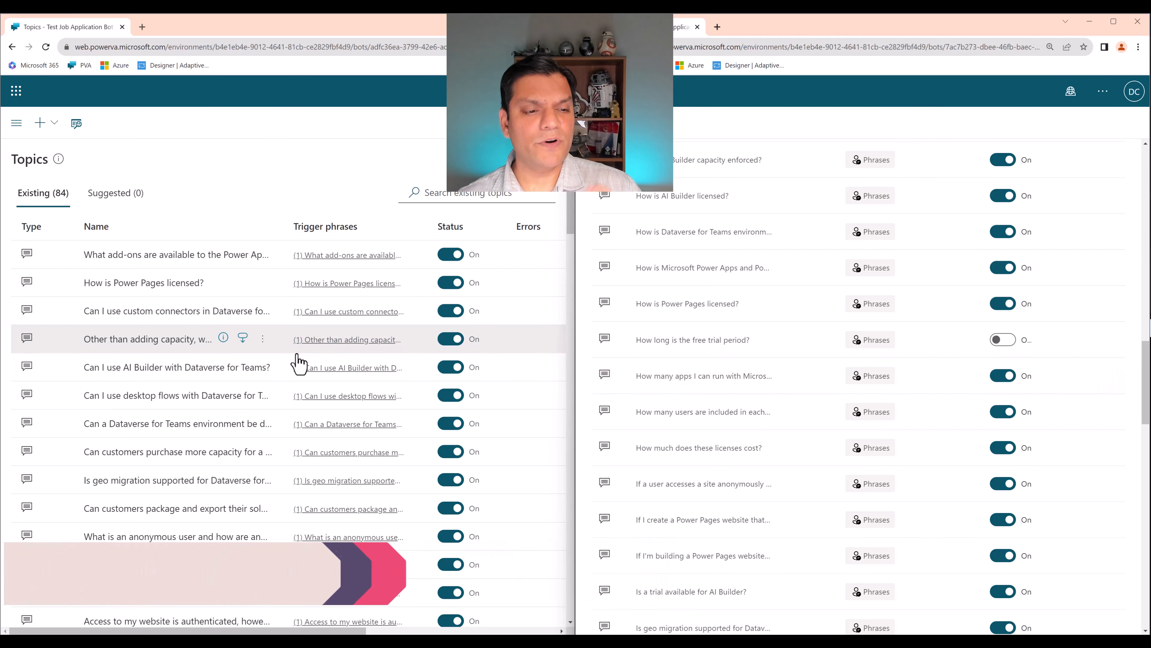
{"action": "scroll", "coordinate": [705, 328], "scroll_direction": "up", "scroll_amount": 20}
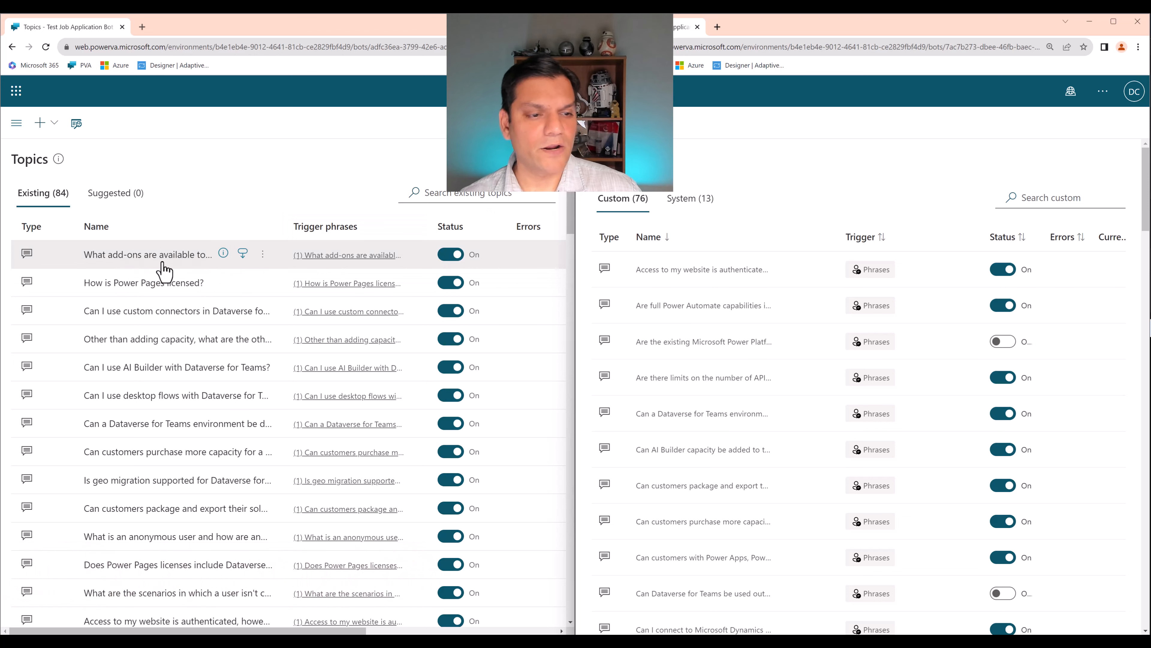
- Search the converted bot's custom topics for "What ad" and open the Power Apps and Power Automate add-ons topic in both bots
{"action": "left_click", "coordinate": [1055, 204]}
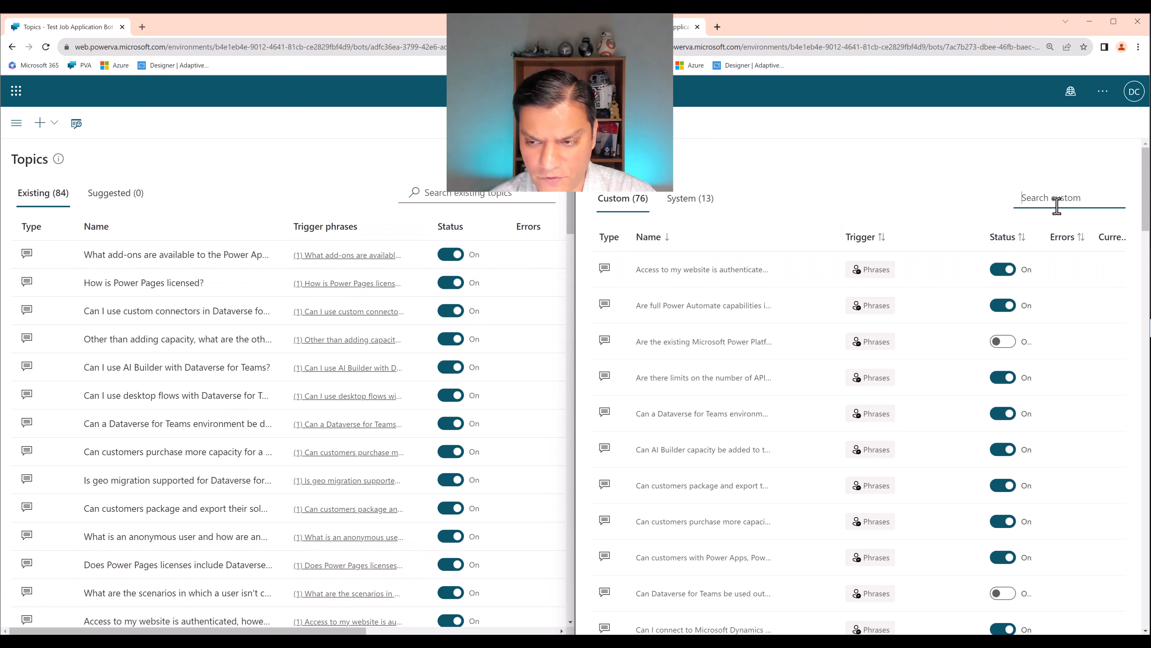
{"action": "type", "text": "What ad"}
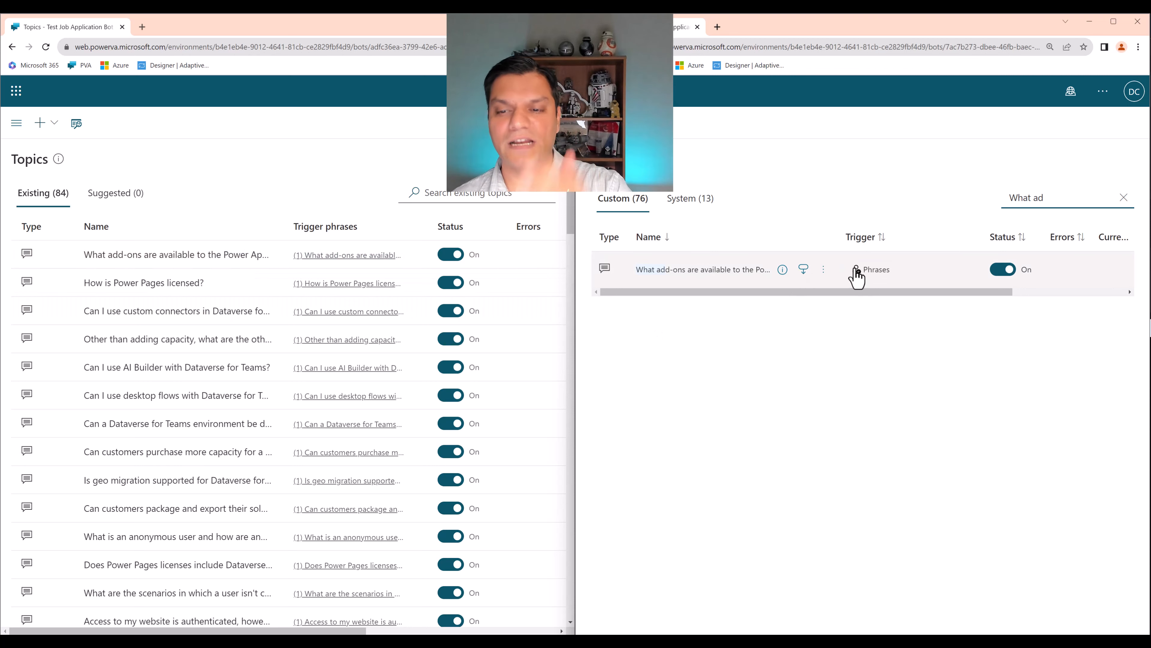
{"action": "left_click", "coordinate": [196, 256]}
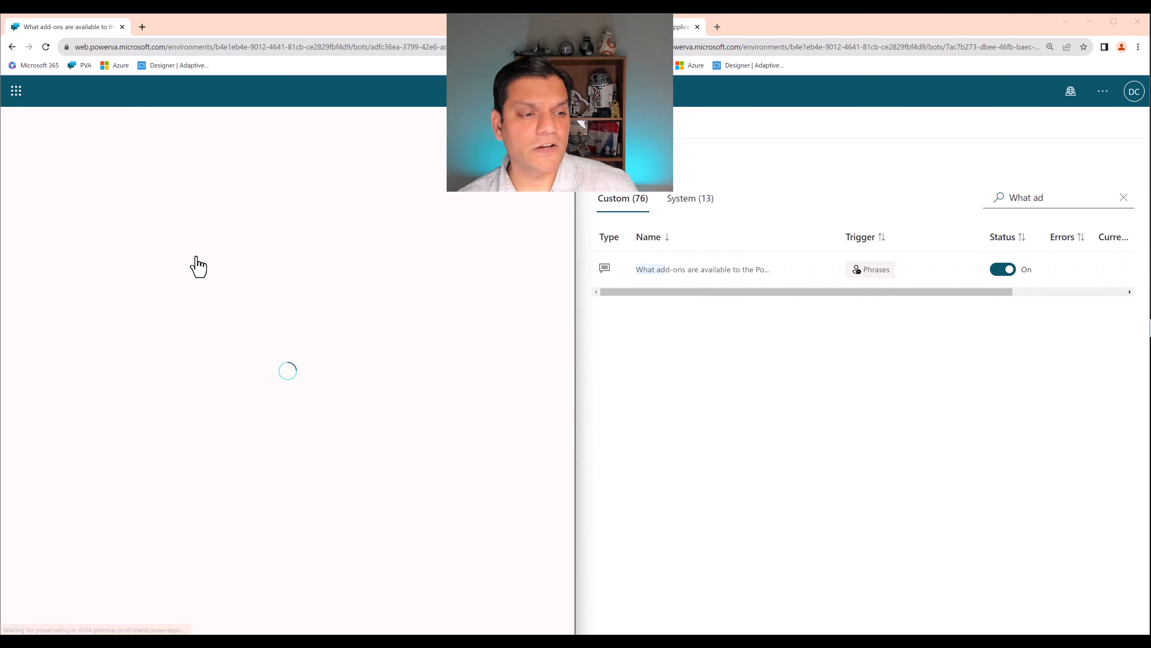
{"action": "left_click", "coordinate": [672, 270]}
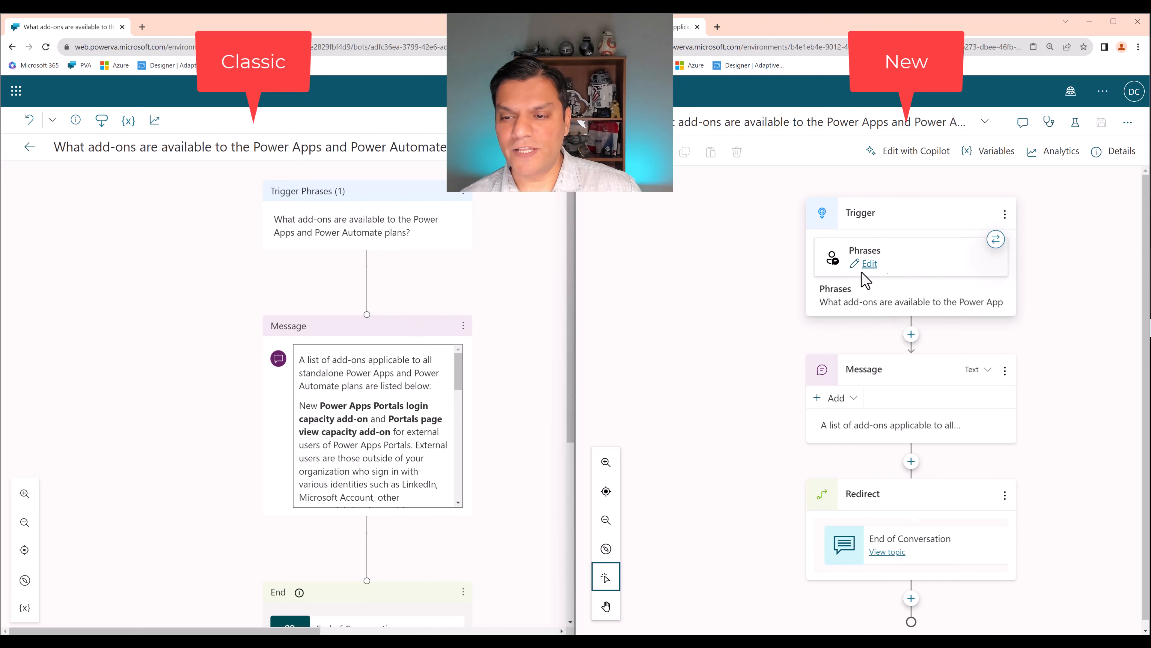
- Inspect the converted topic's trigger phrases and On Recognized Intent properties, and close the properties
{"action": "left_click", "coordinate": [872, 266]}
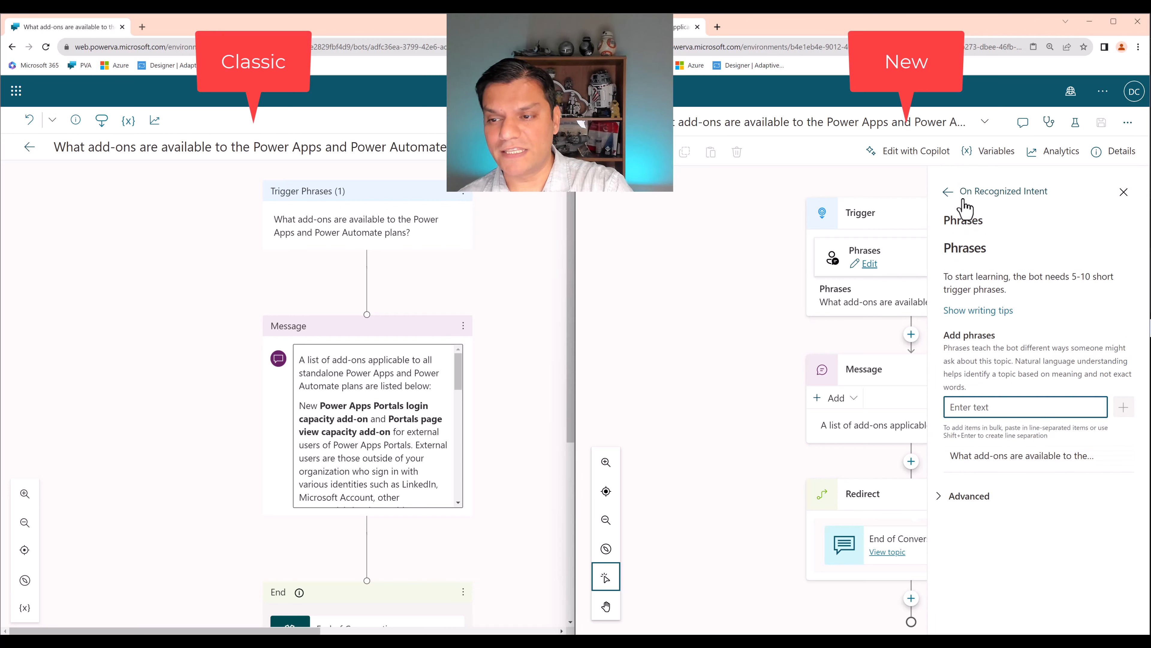
{"action": "left_click", "coordinate": [948, 191]}
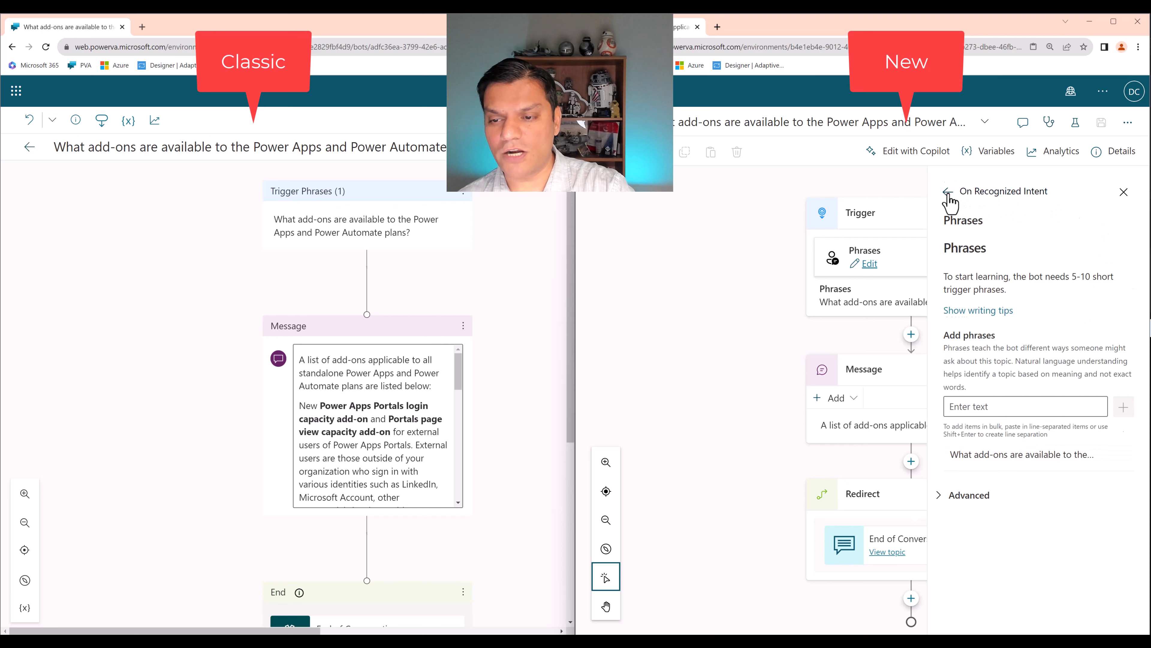
{"action": "left_click", "coordinate": [1124, 192]}
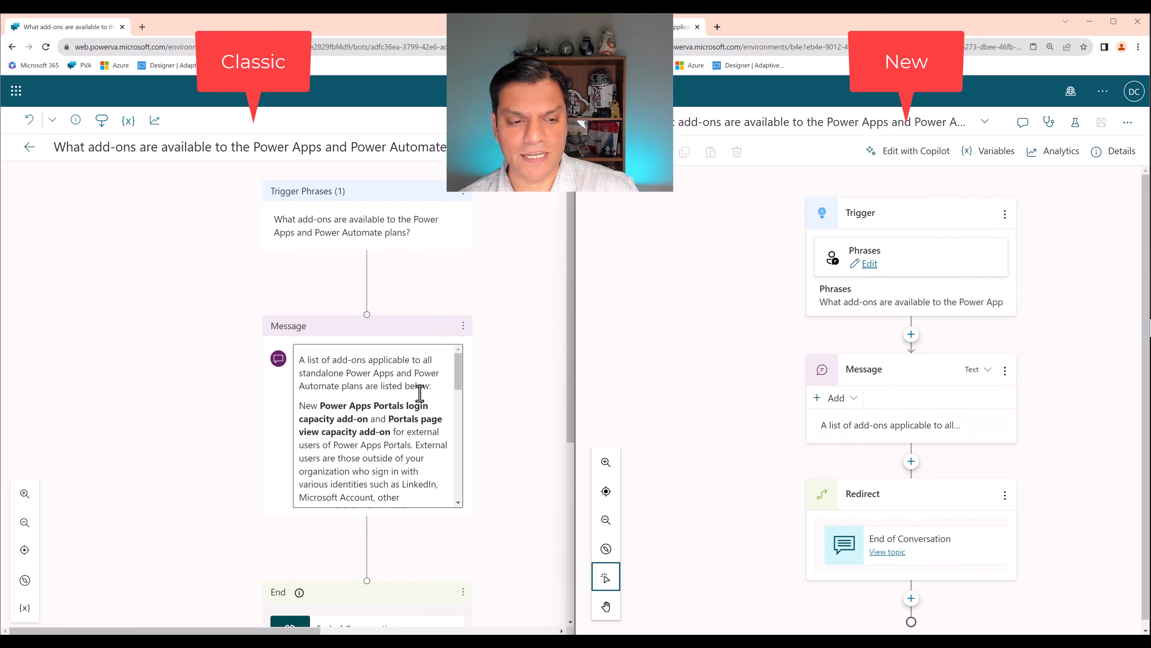
- Compare the message text and the End of Conversation node of the add-ons topic between the classic and converted bots
{"action": "left_click_drag", "start_coordinate": [458, 380], "coordinate": [479, 349]}
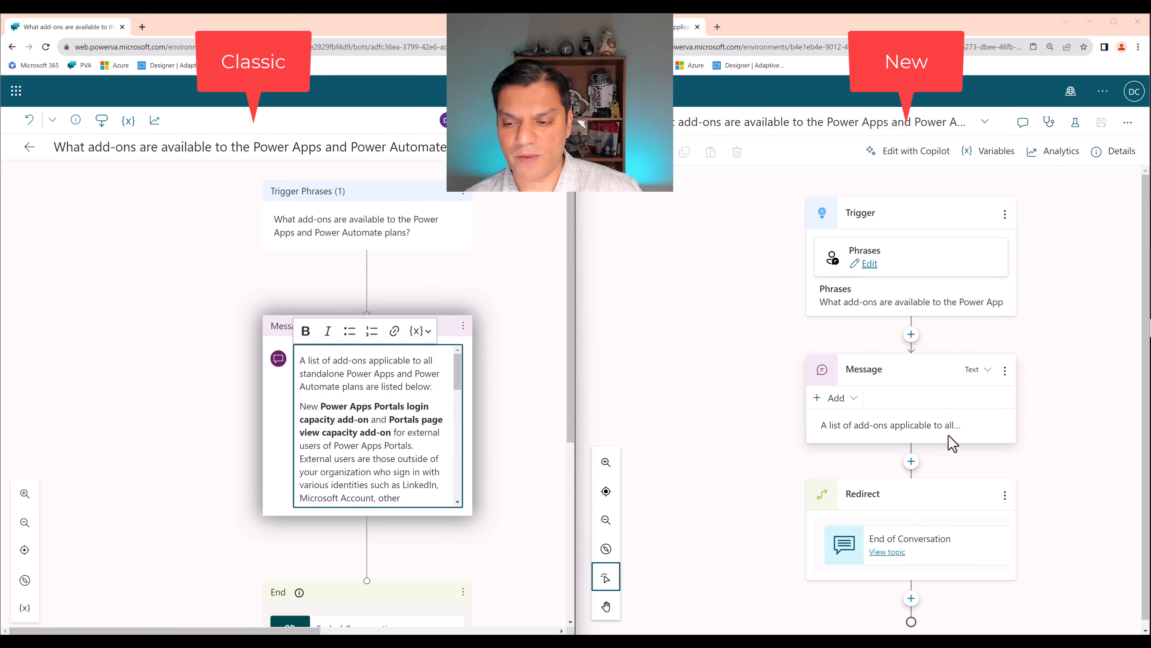
{"action": "left_click", "coordinate": [938, 428]}
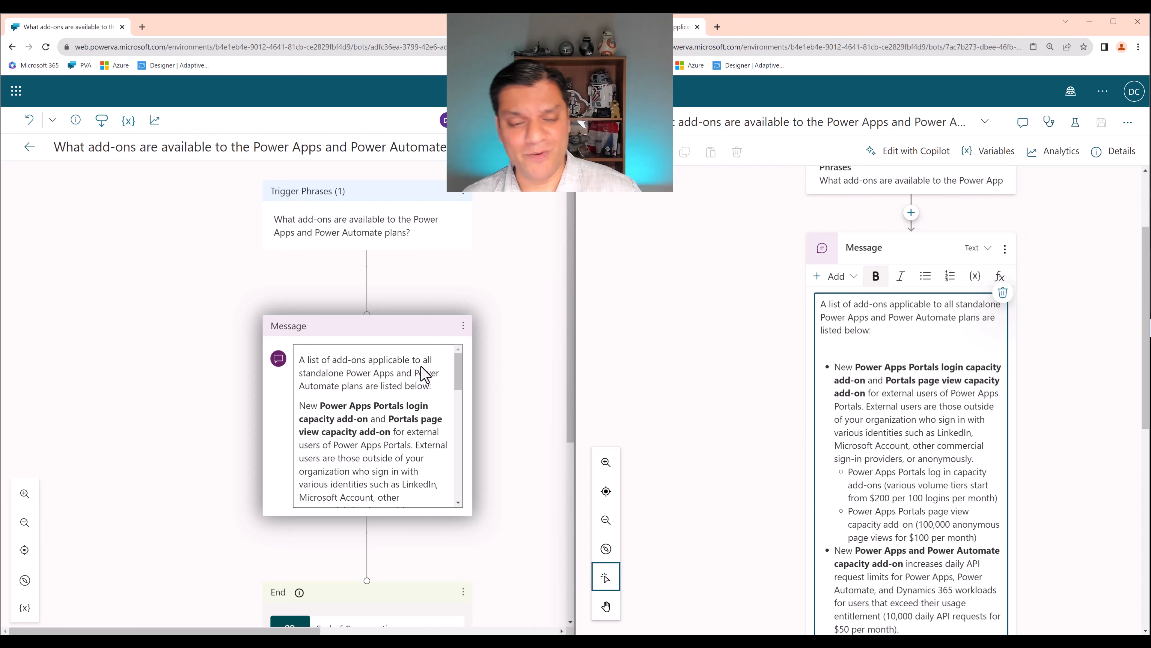
{"action": "scroll", "coordinate": [272, 585], "scroll_direction": "down", "scroll_amount": 2}
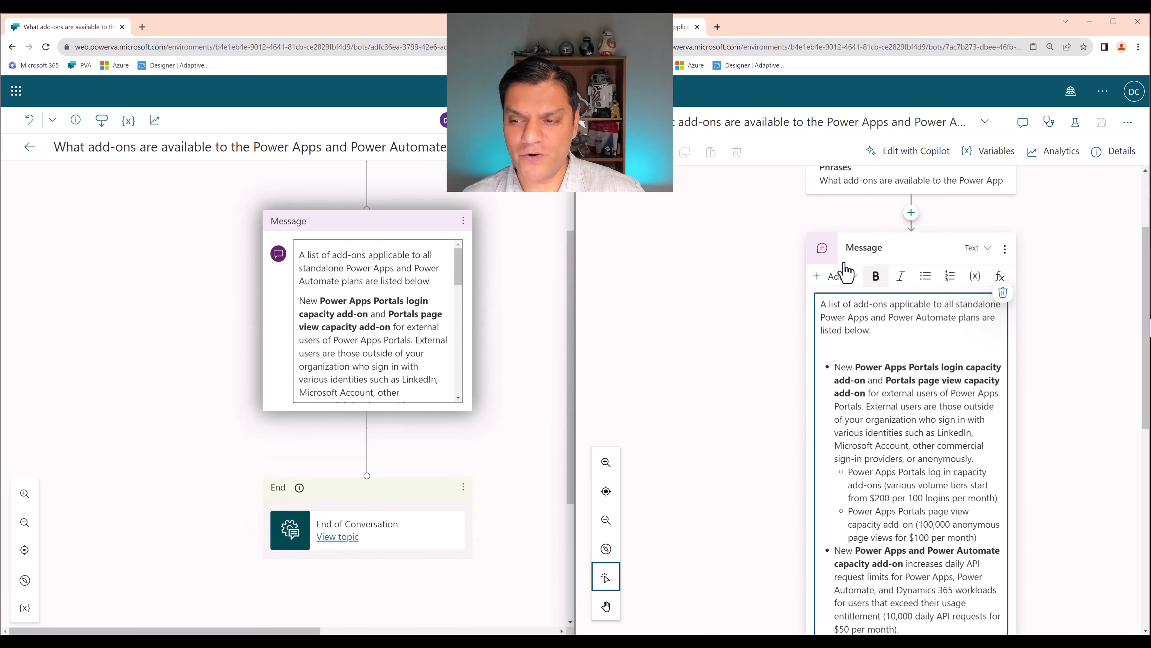
{"action": "scroll", "coordinate": [498, 538], "scroll_direction": "down", "scroll_amount": 1}
{"action": "scroll", "coordinate": [978, 526], "scroll_direction": "down", "scroll_amount": 10}
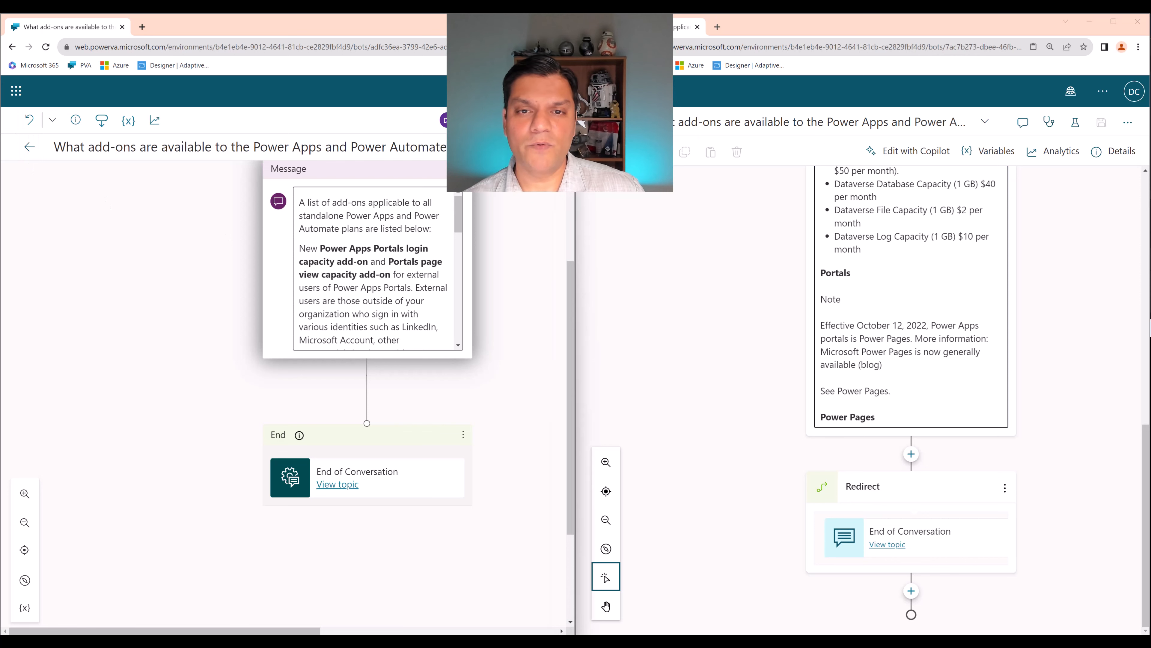
{"action": "left_click", "coordinate": [673, 188]}
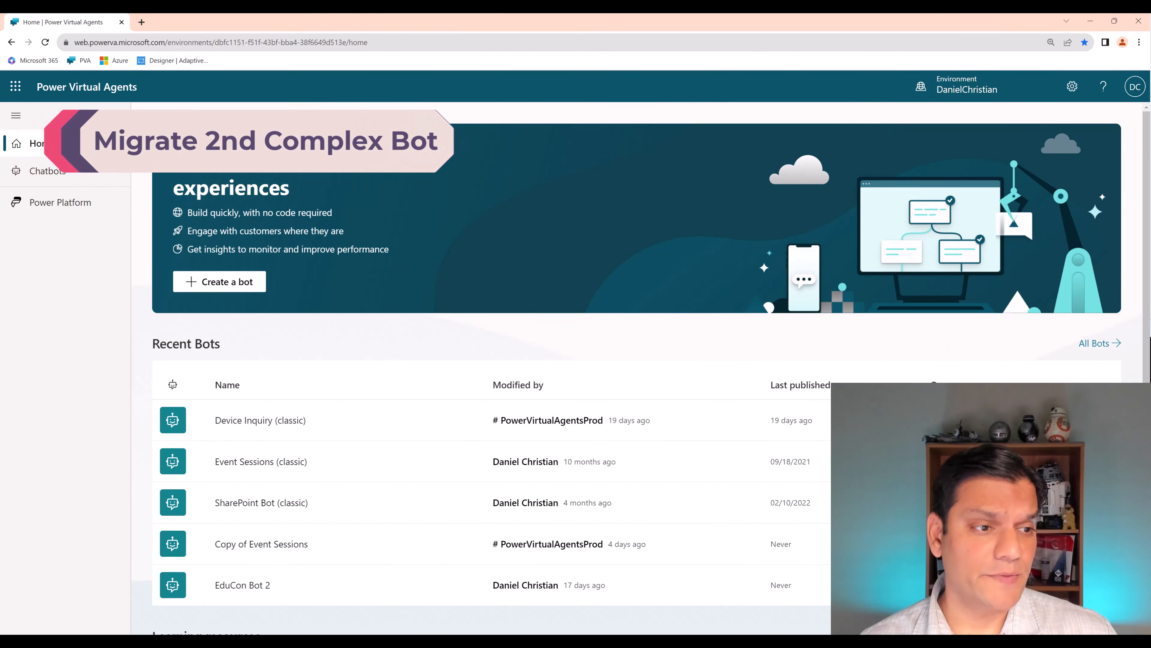
- Show the chatbot list in the DanielChristian environment and sort it by bot type with the classic bots first
{"action": "left_click", "coordinate": [63, 177]}
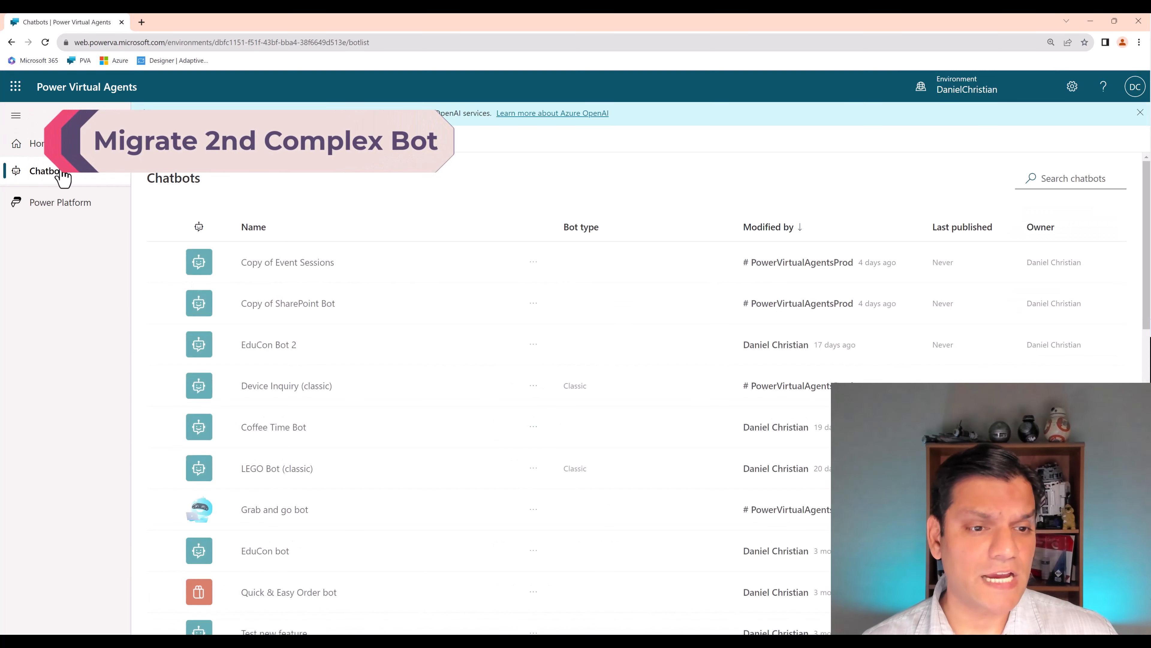
{"action": "left_click", "coordinate": [601, 230]}
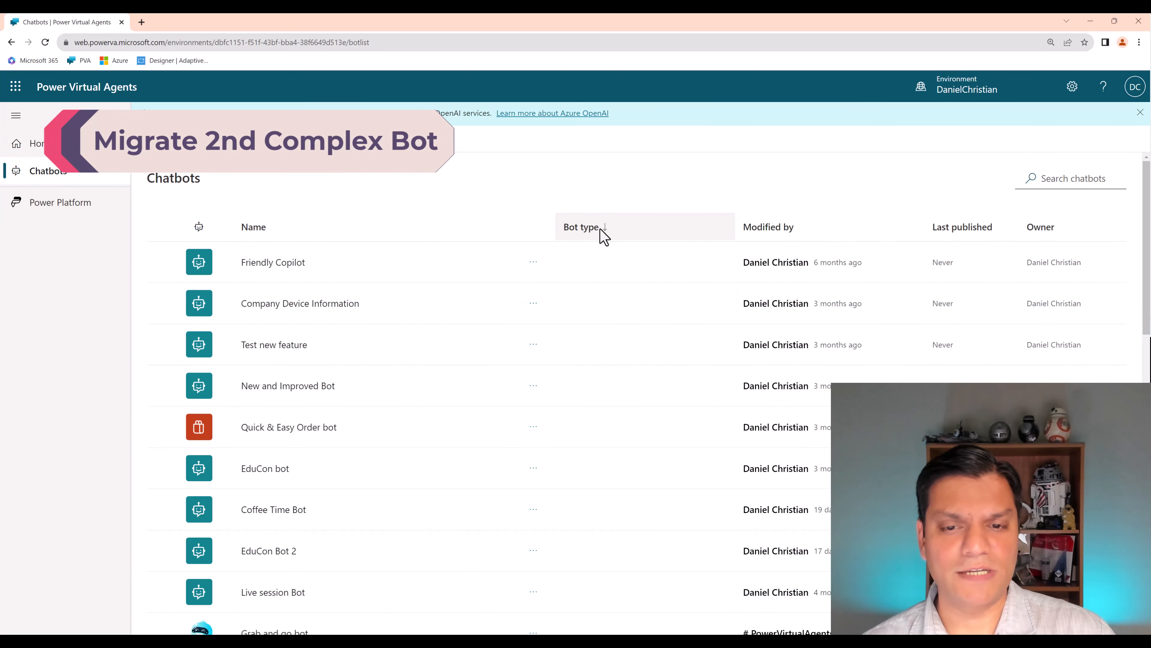
{"action": "left_click", "coordinate": [601, 230]}
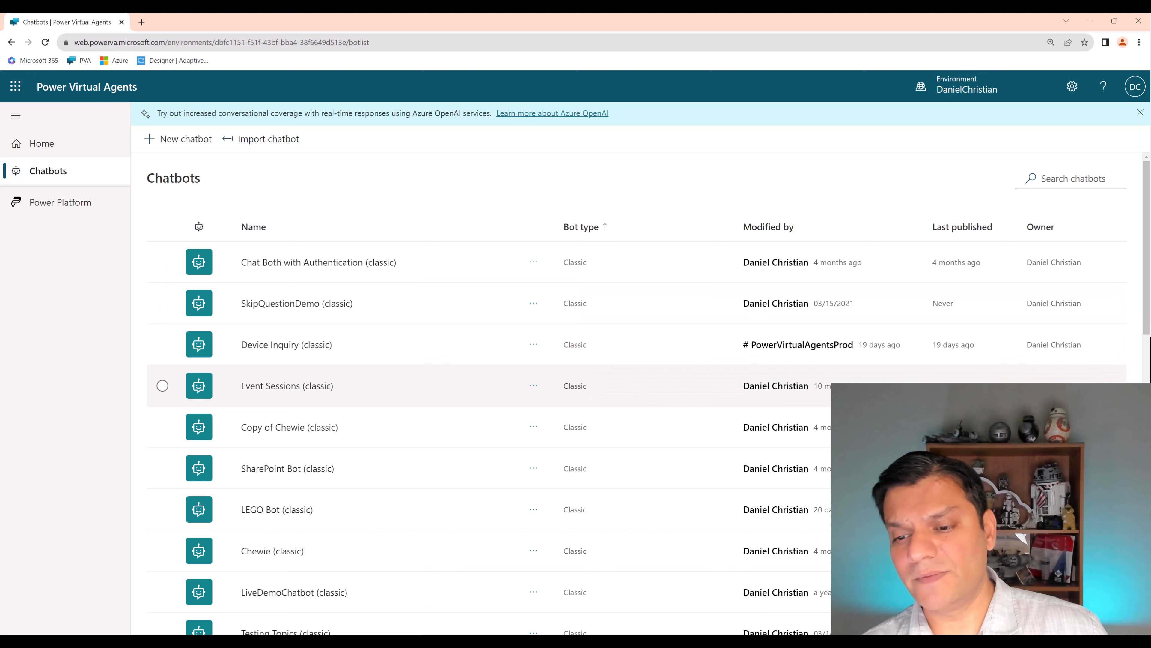
- Open the Need some assistance topic of the Event Sessions (classic) bot and hide the test chat
{"action": "left_click", "coordinate": [294, 385]}
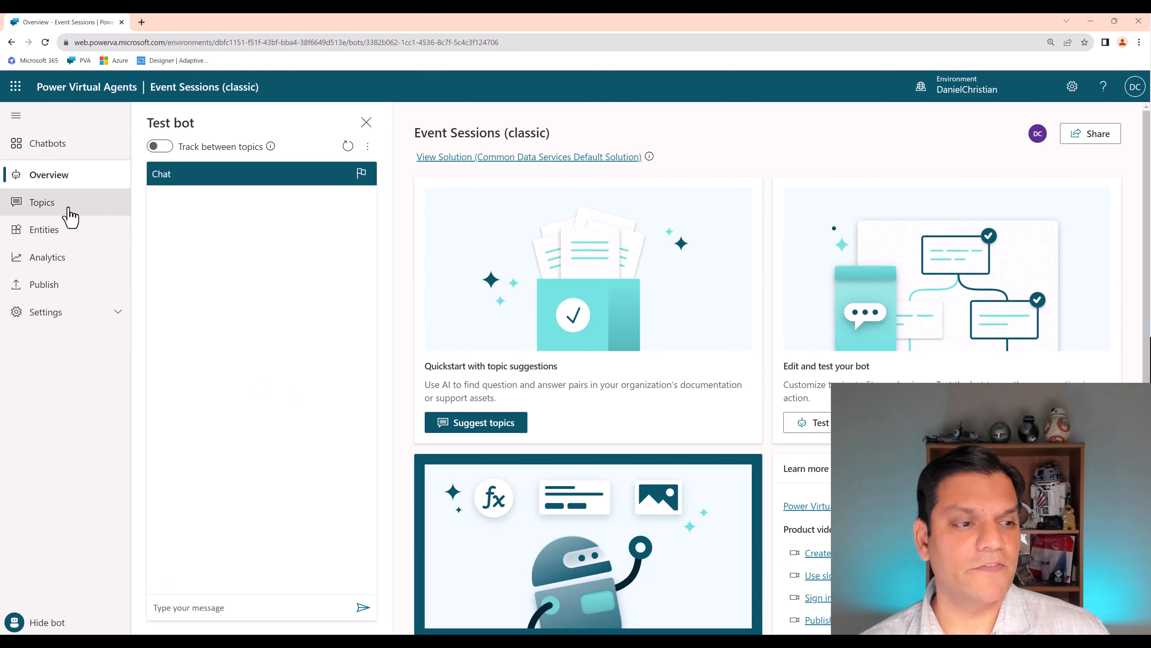
{"action": "left_click", "coordinate": [70, 216]}
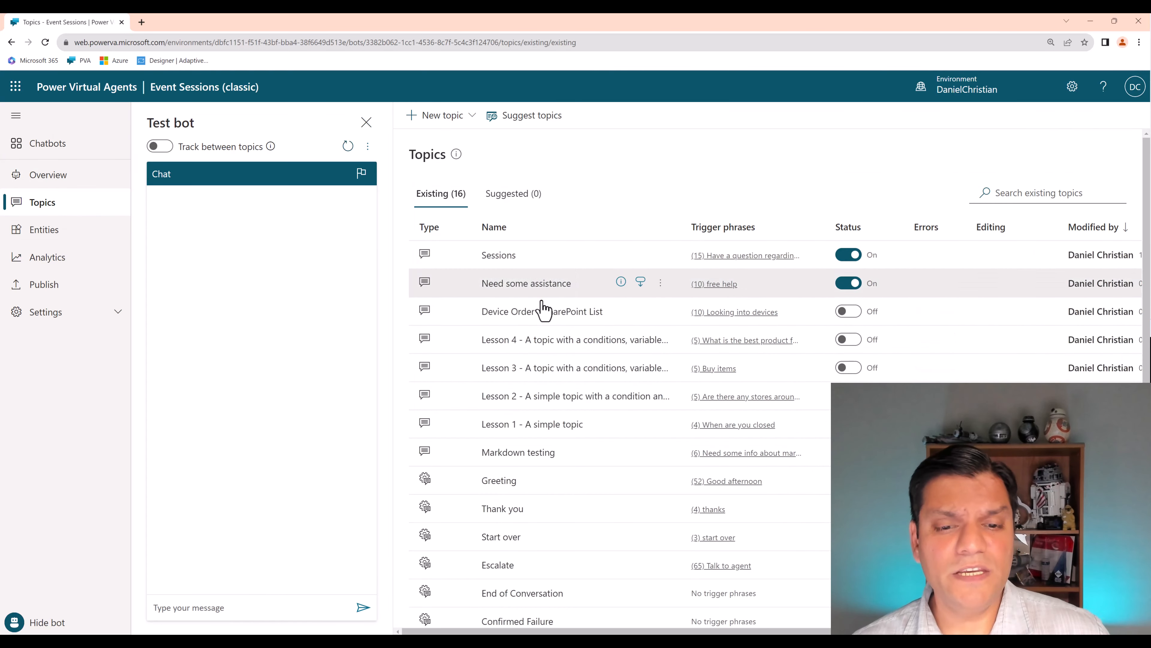
{"action": "left_click", "coordinate": [507, 292]}
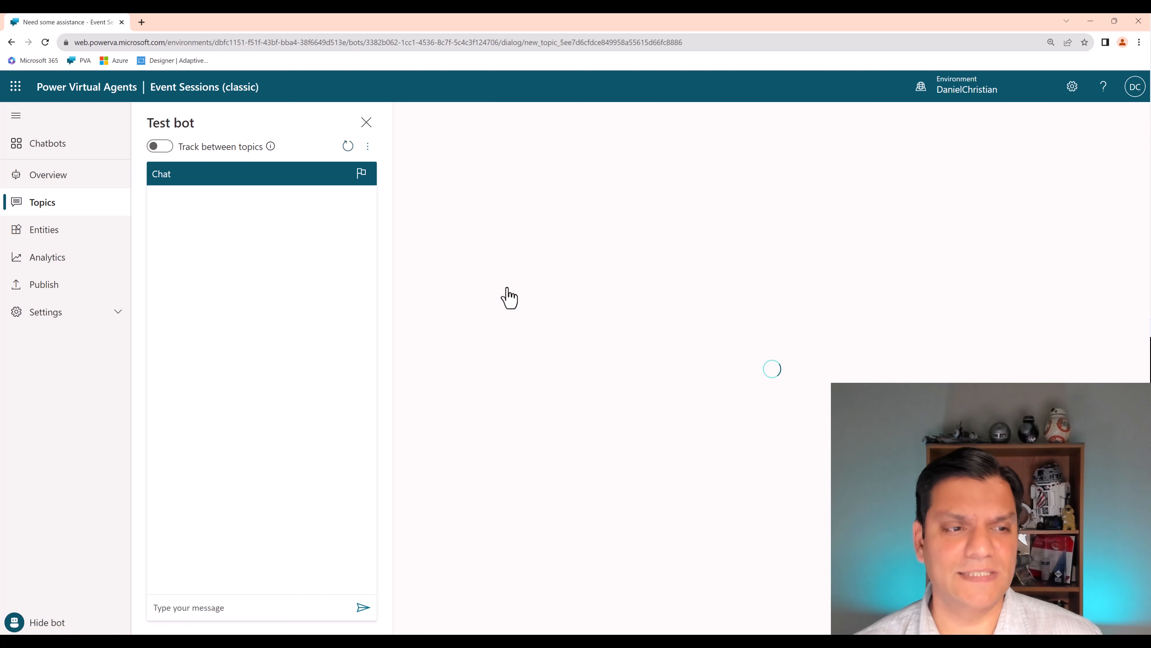
{"action": "left_click", "coordinate": [366, 122]}
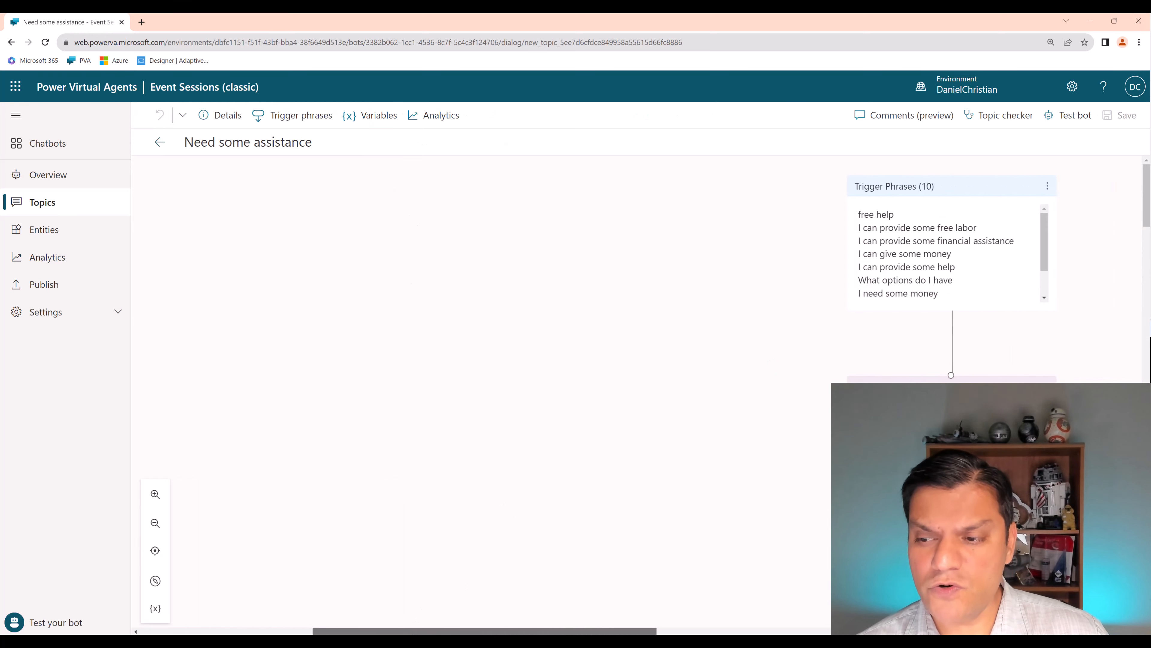
- Examine the Need some assistance topic's flow of questions, conditions and messages from its trigger phrases to the End of Conversation node
{"action": "left_click", "coordinate": [155, 523]}
{"action": "left_click", "coordinate": [155, 523]}
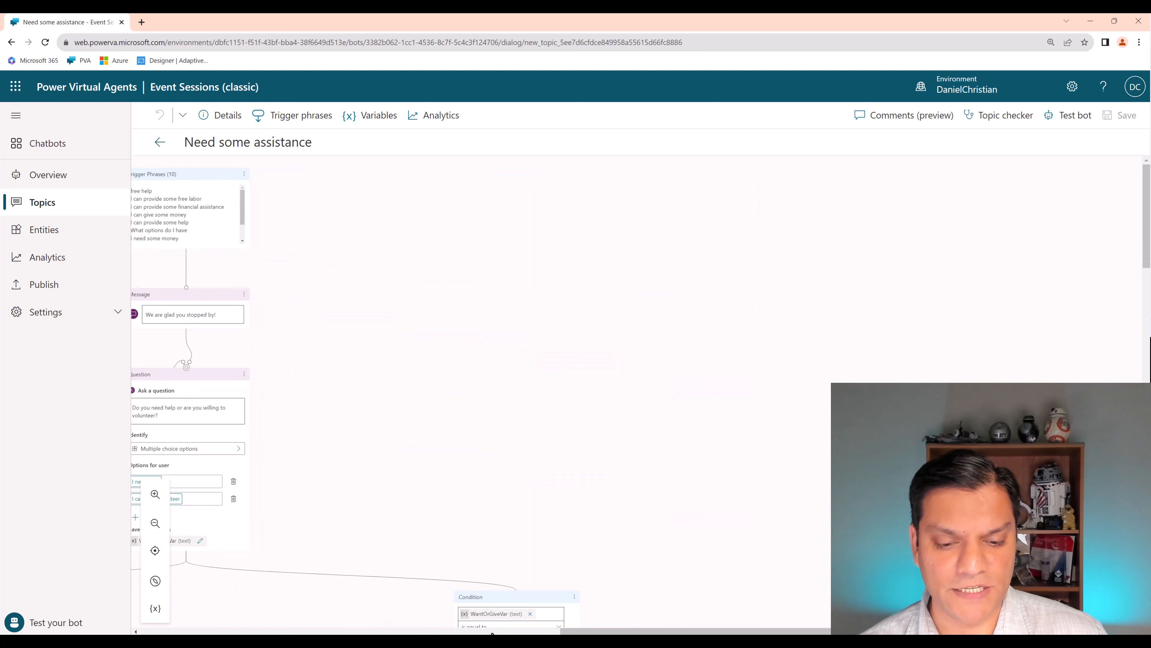
{"action": "left_click_drag", "start_coordinate": [492, 634], "coordinate": [389, 632]}
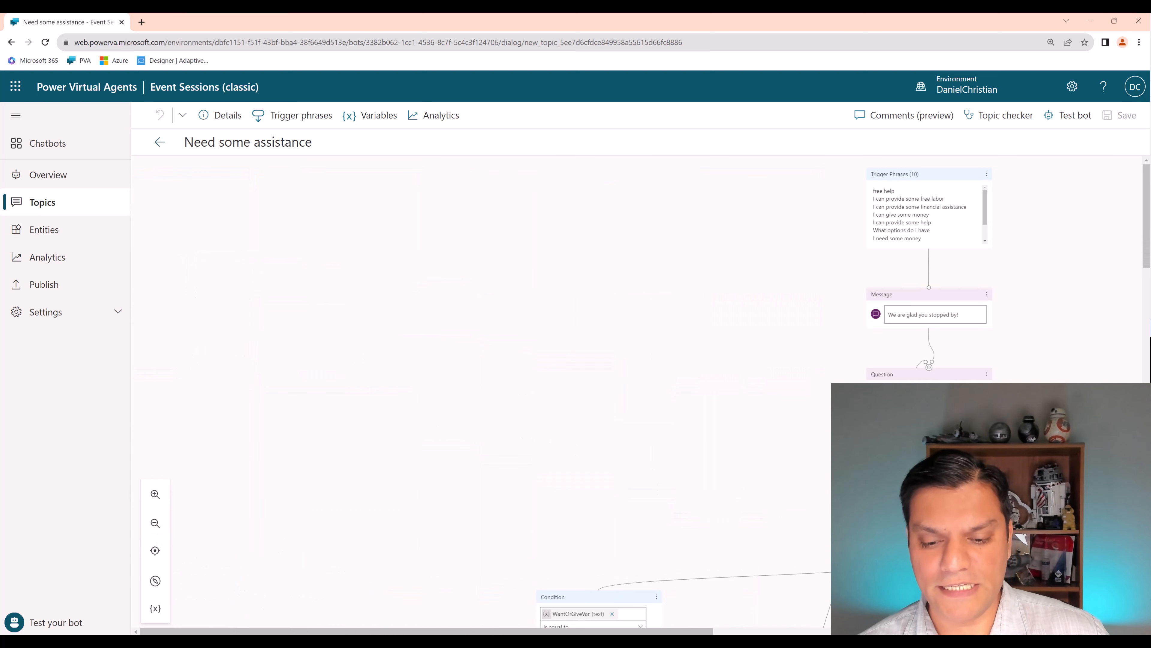
{"action": "left_click_drag", "start_coordinate": [612, 632], "coordinate": [744, 632]}
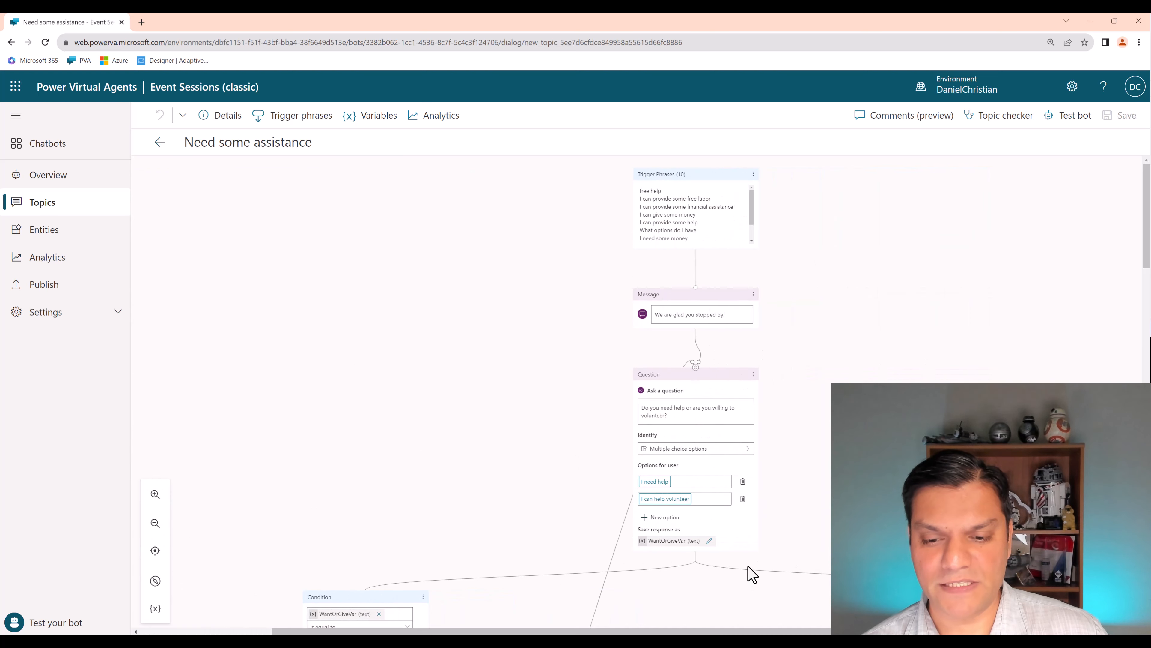
{"action": "scroll", "coordinate": [748, 567], "scroll_direction": "down", "scroll_amount": 4}
{"action": "scroll", "coordinate": [749, 567], "scroll_direction": "down", "scroll_amount": 10}
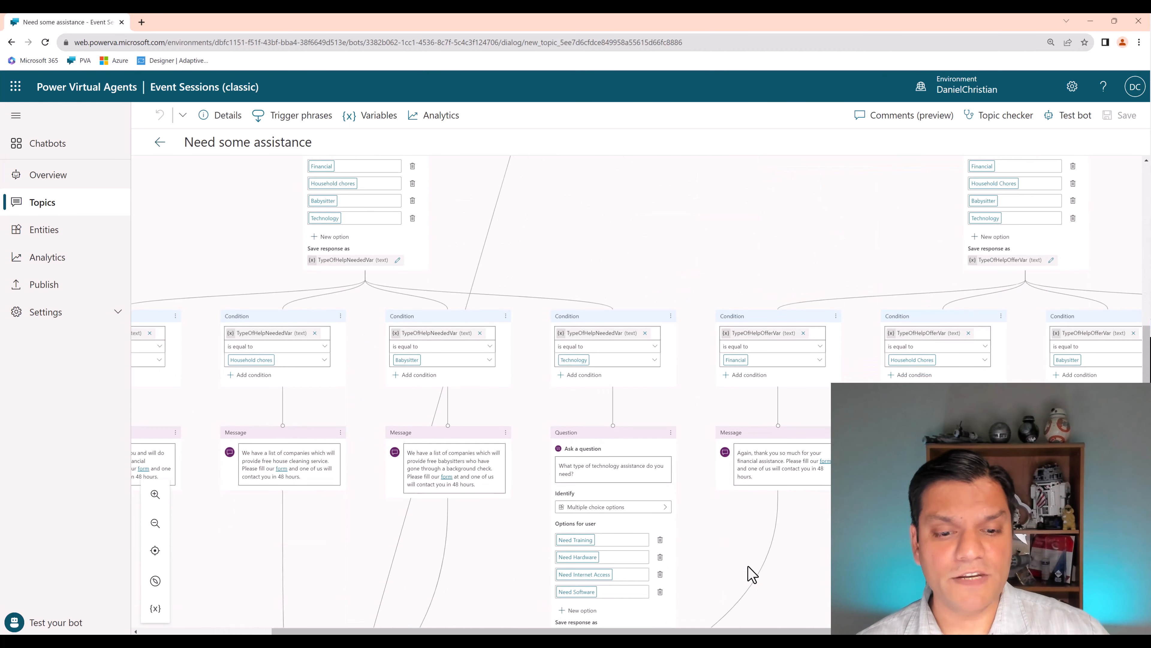
{"action": "scroll", "coordinate": [749, 573], "scroll_direction": "down", "scroll_amount": 3}
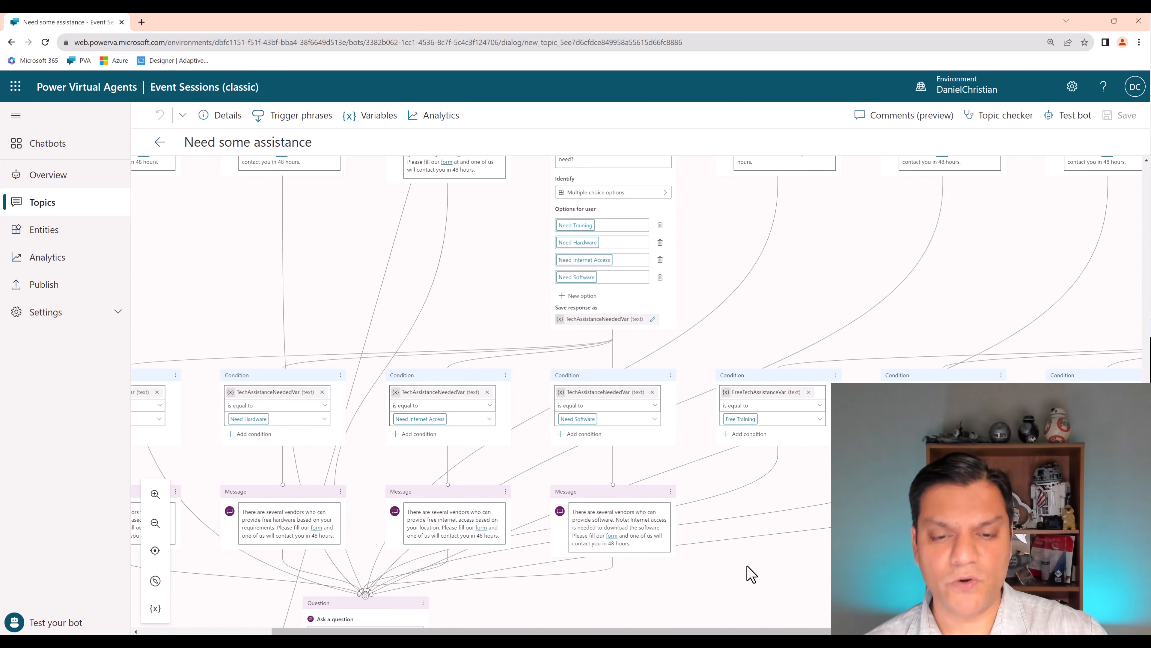
{"action": "scroll", "coordinate": [748, 574], "scroll_direction": "down", "scroll_amount": 14}
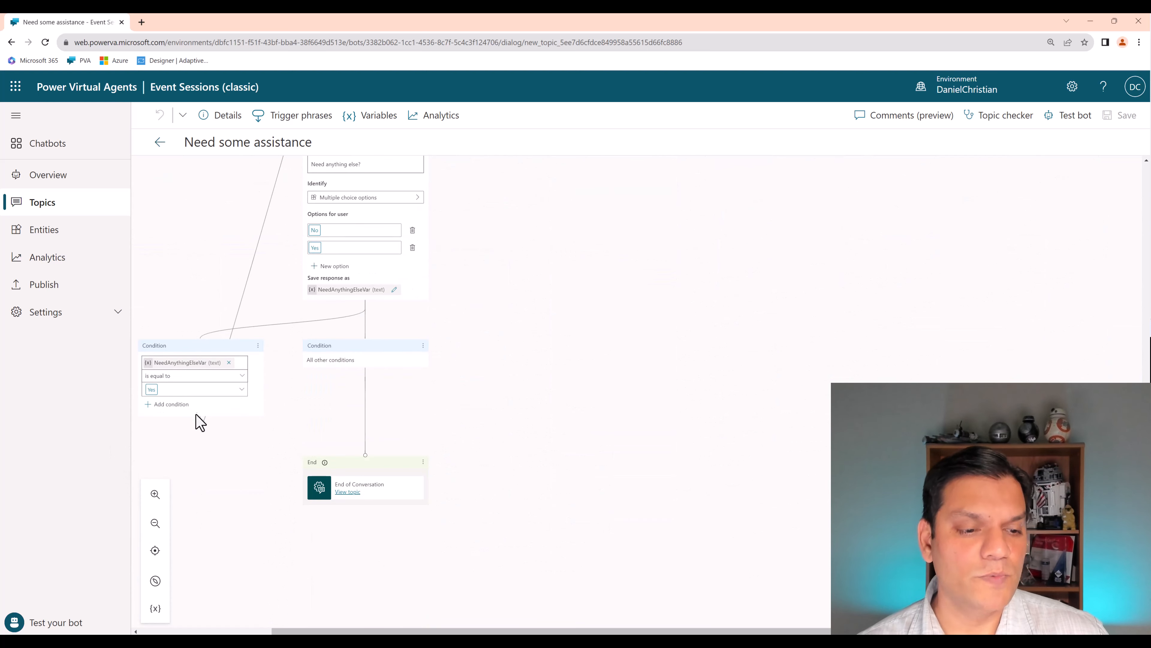
{"action": "scroll", "coordinate": [548, 553], "scroll_direction": "up", "scroll_amount": 10}
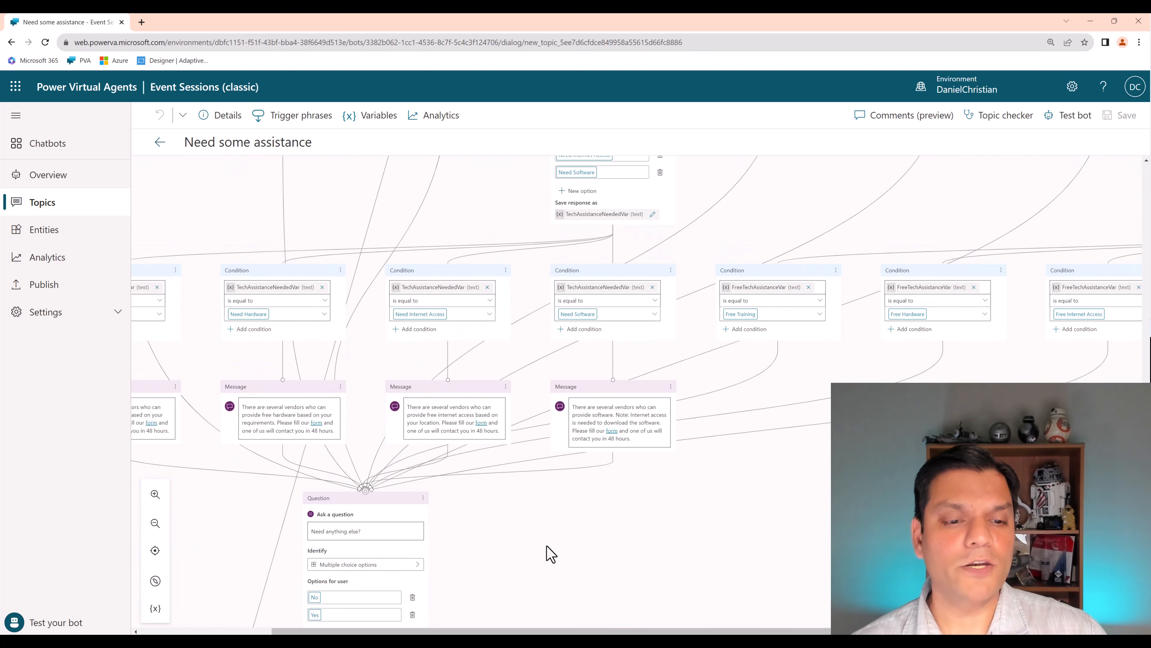
{"action": "left_click_drag", "start_coordinate": [492, 630], "coordinate": [419, 630]}
{"action": "scroll", "coordinate": [385, 592], "scroll_direction": "up", "scroll_amount": 1}
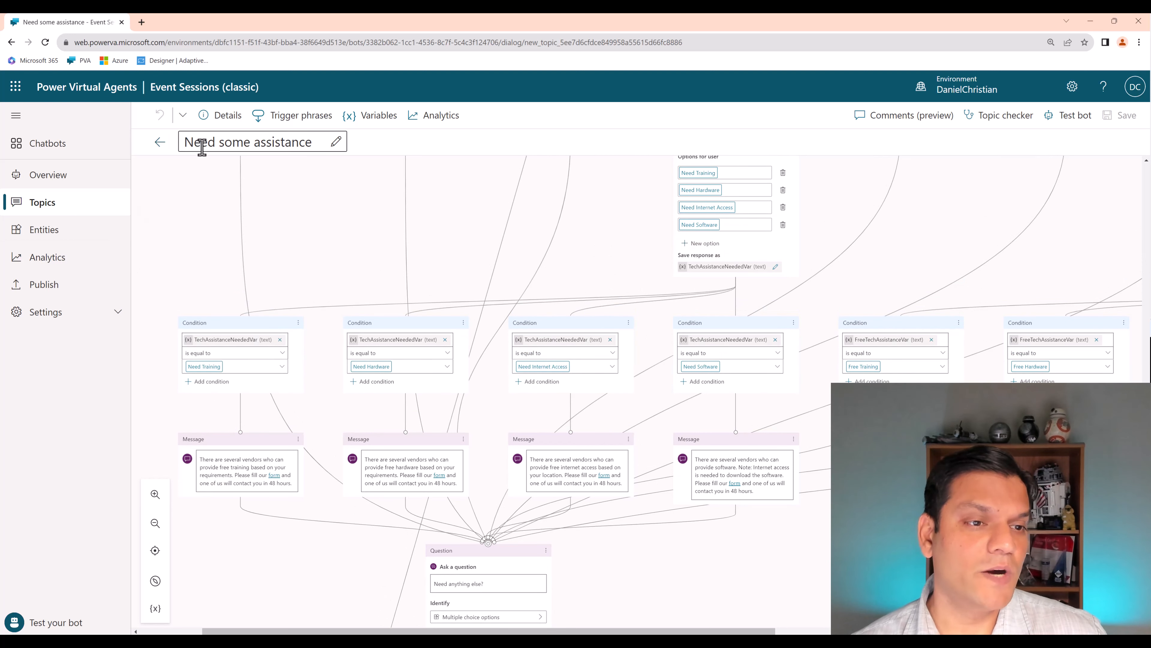
- Examine the Sessions topic's branches and the details of the Power Automate flow called in its speaker branch
{"action": "left_click", "coordinate": [159, 142]}
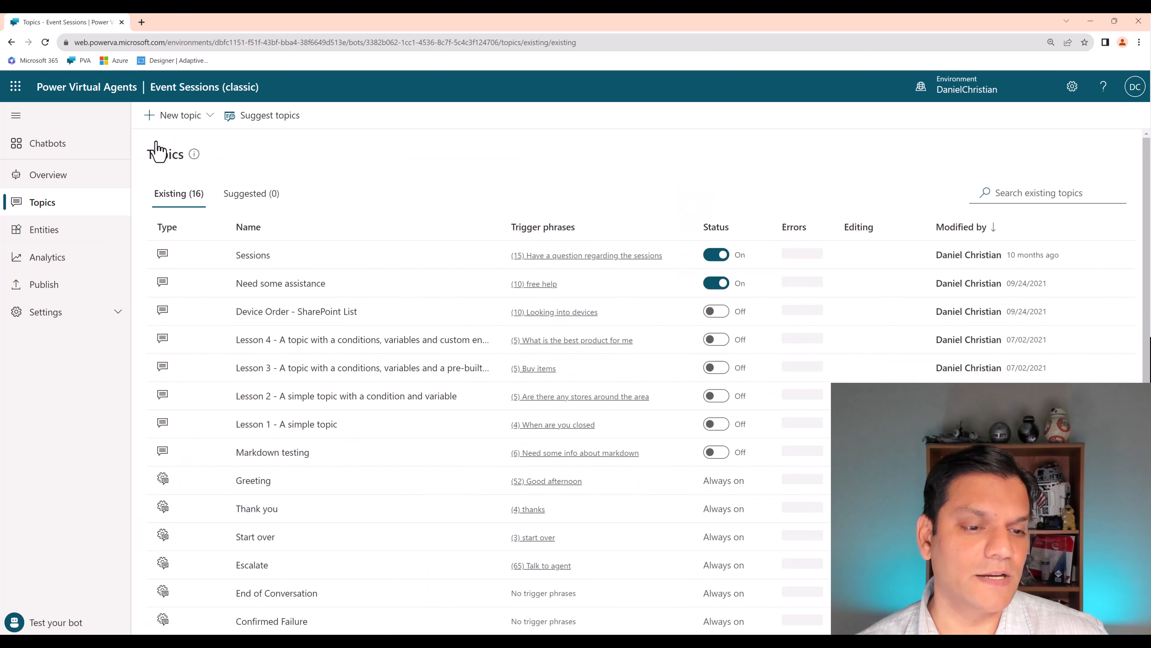
{"action": "left_click", "coordinate": [260, 259]}
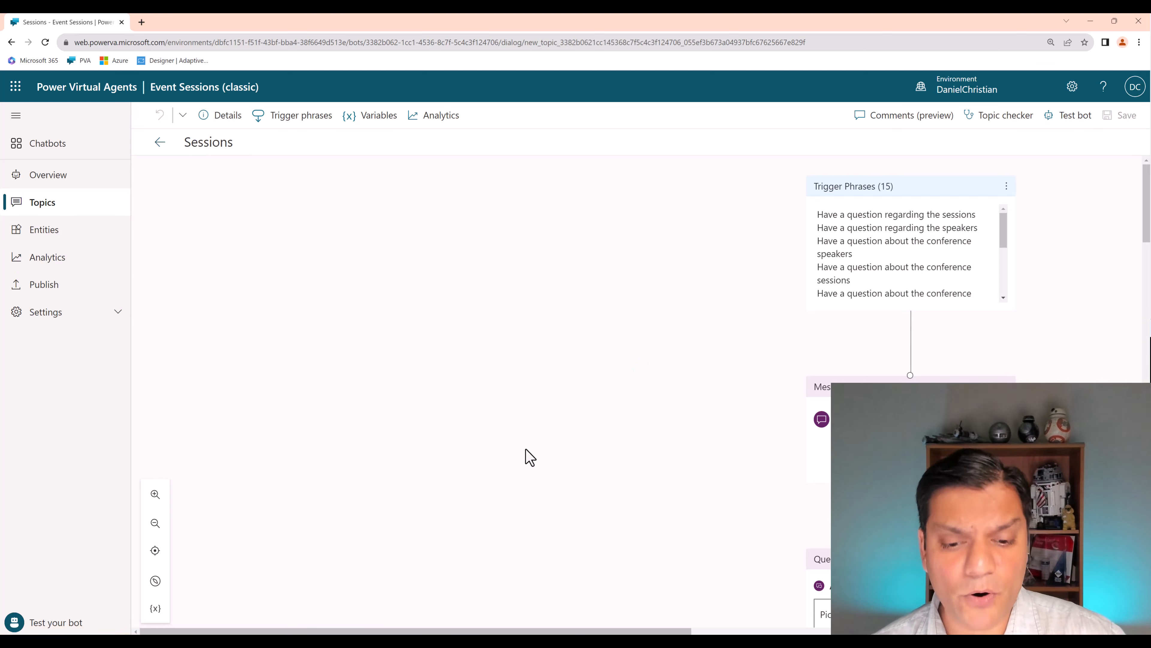
{"action": "left_click_drag", "start_coordinate": [440, 630], "coordinate": [548, 630]}
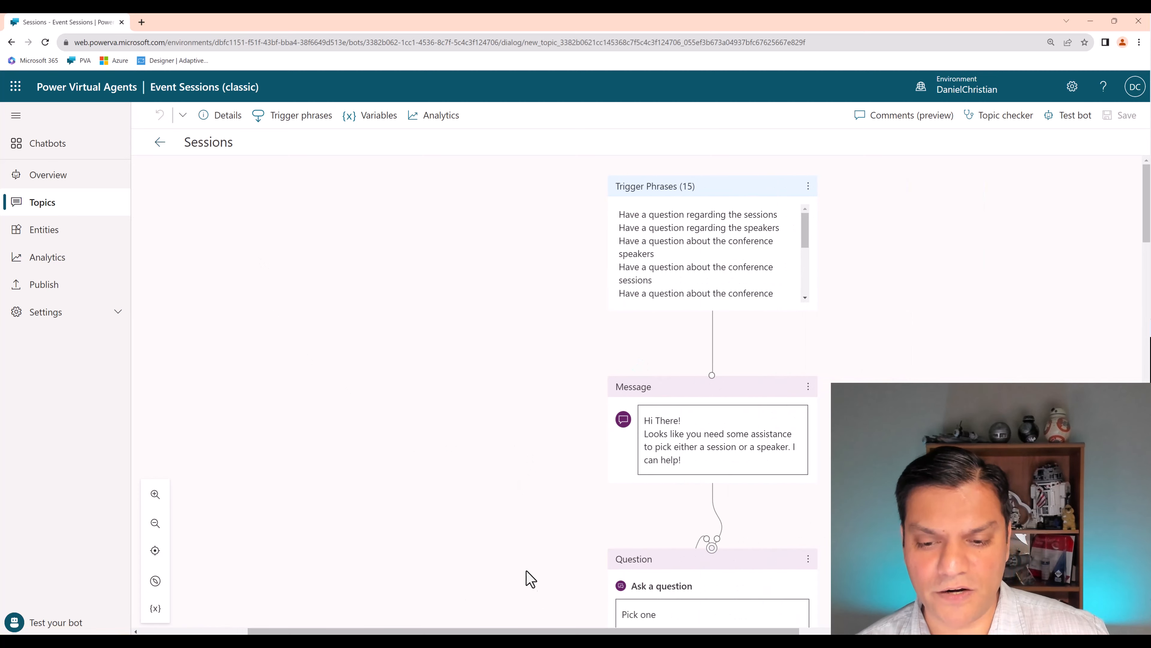
{"action": "scroll", "coordinate": [530, 579], "scroll_direction": "down", "scroll_amount": 15}
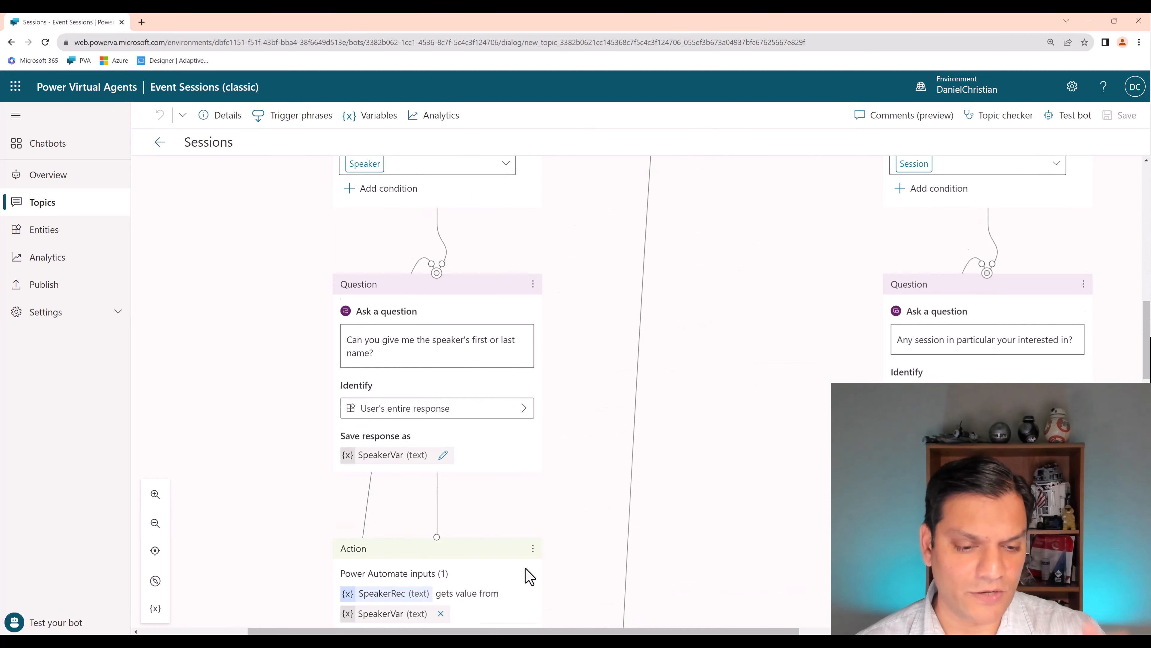
{"action": "scroll", "coordinate": [531, 579], "scroll_direction": "down", "scroll_amount": 4}
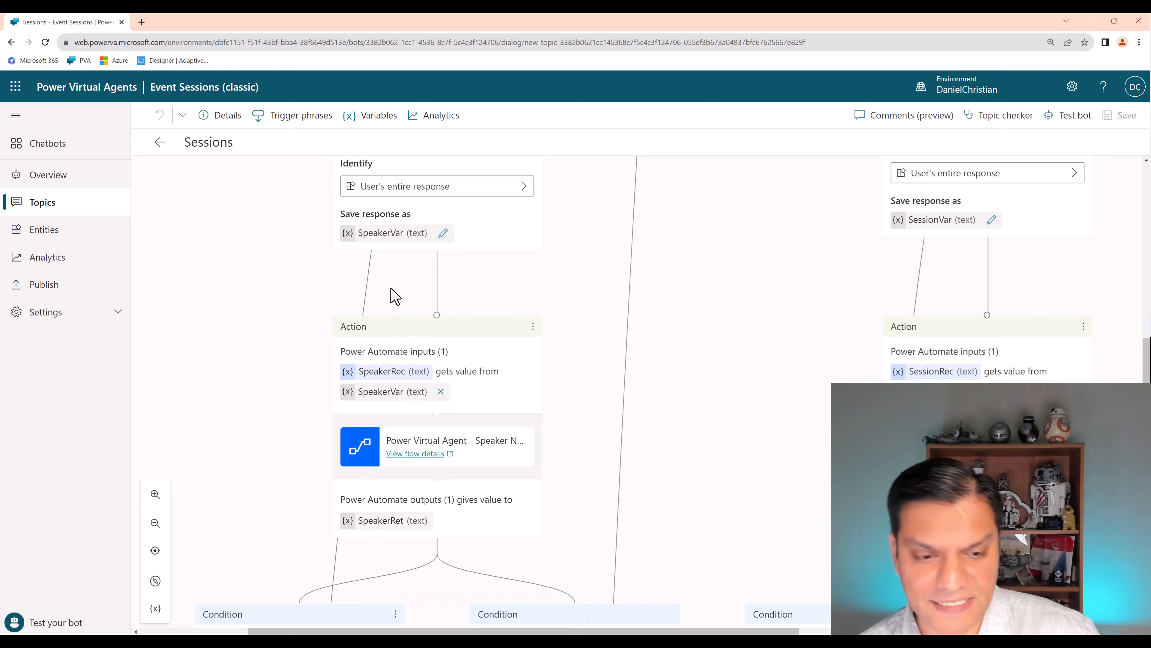
{"action": "left_click", "coordinate": [415, 454]}
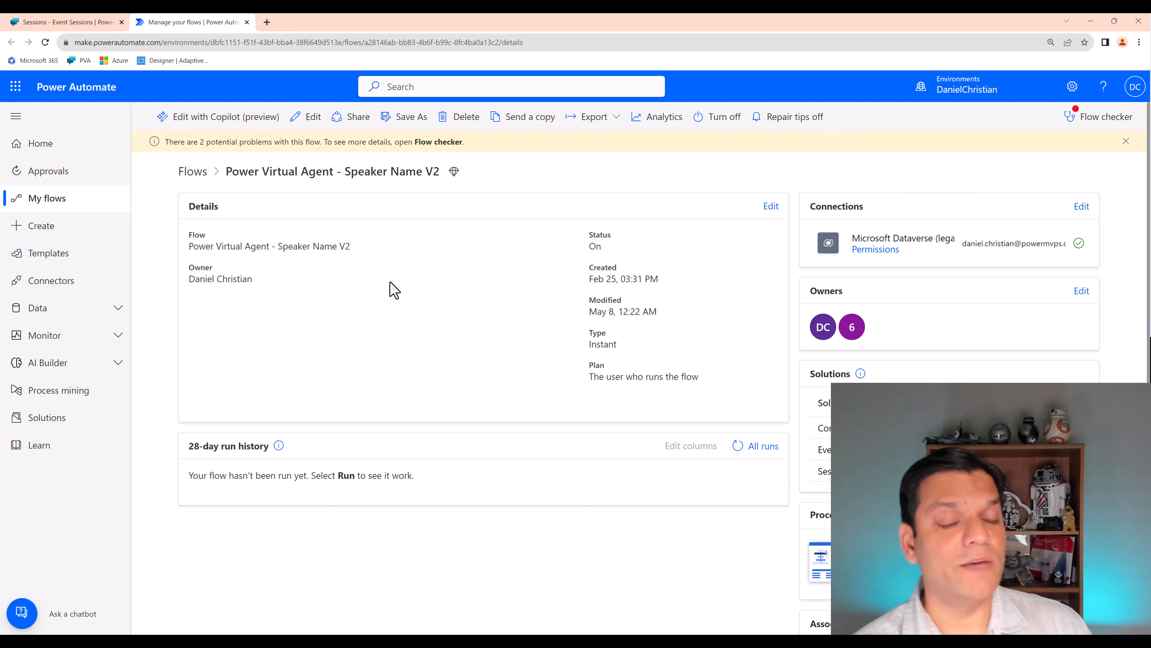
{"action": "left_click", "coordinate": [246, 22]}
- Copy and convert the Event Sessions (classic) bot under the name Copy of Event Sessions live demo
{"action": "left_click", "coordinate": [81, 209]}
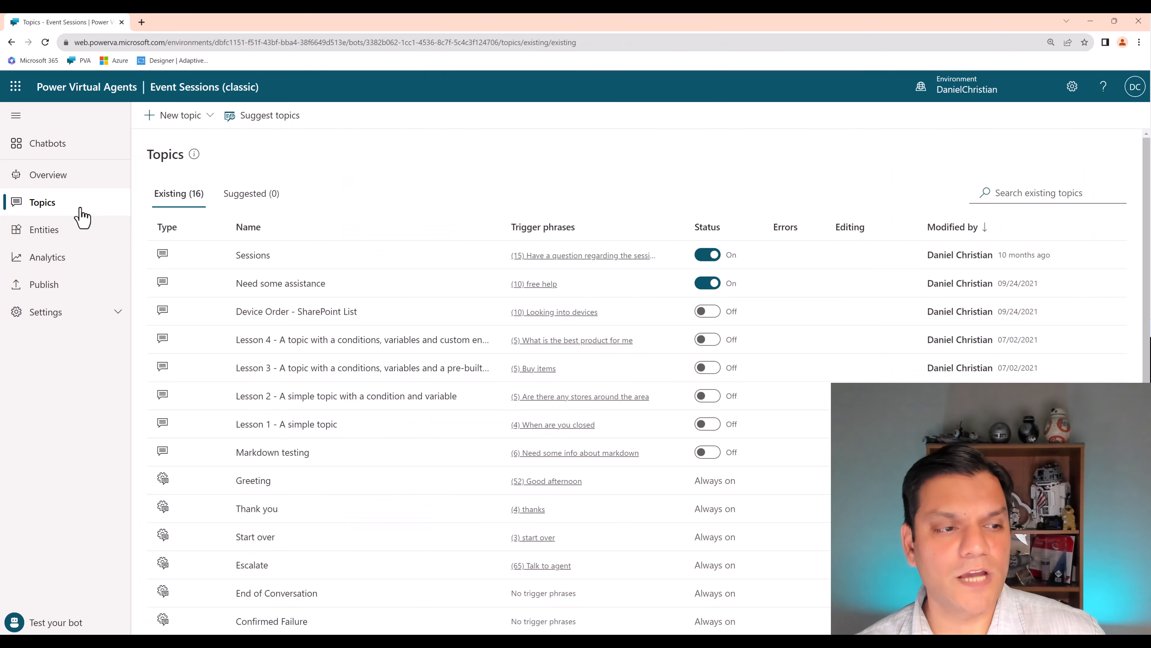
{"action": "left_click", "coordinate": [73, 178]}
{"action": "scroll", "coordinate": [159, 567], "scroll_direction": "down", "scroll_amount": 3}
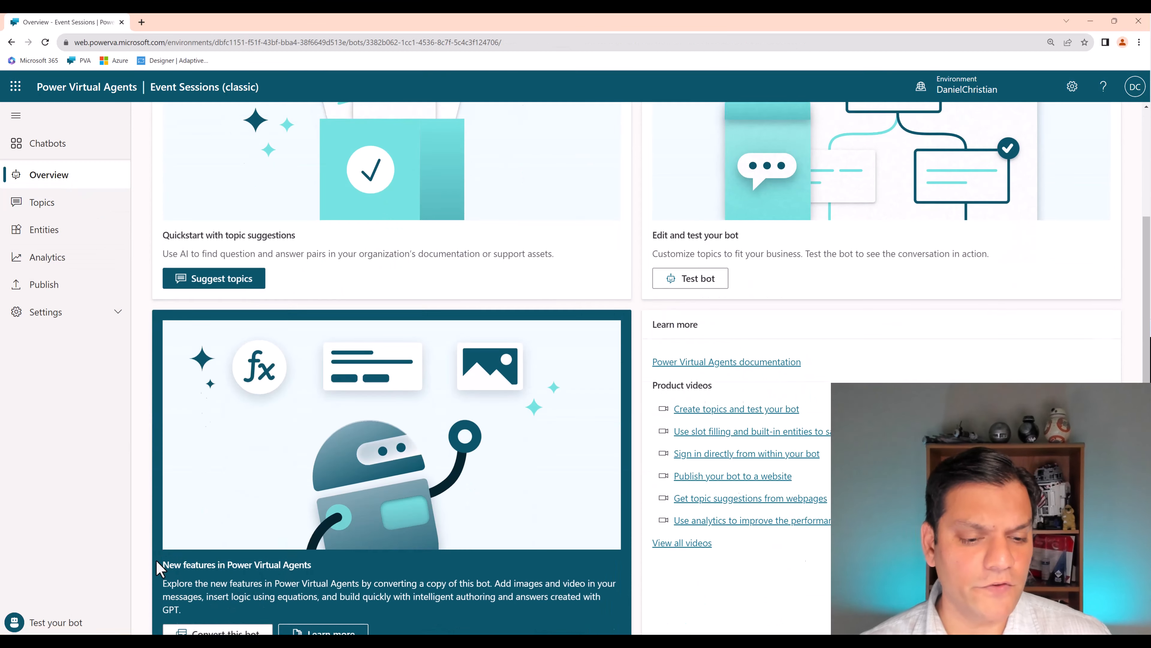
{"action": "scroll", "coordinate": [157, 567], "scroll_direction": "down", "scroll_amount": 3}
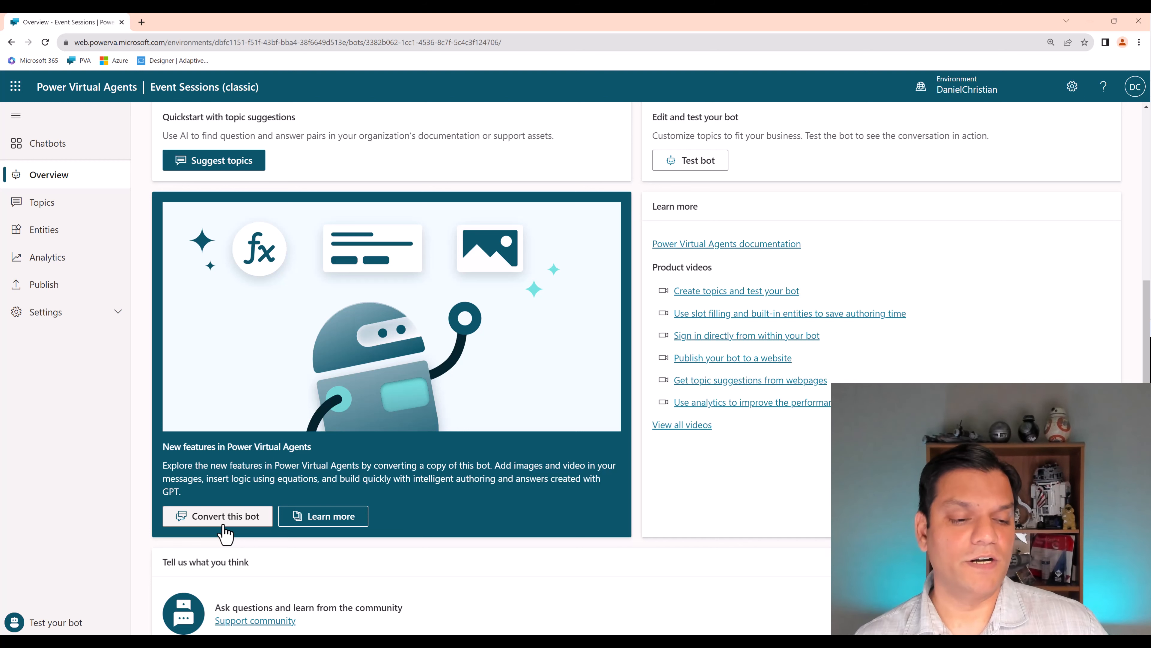
{"action": "left_click", "coordinate": [224, 517]}
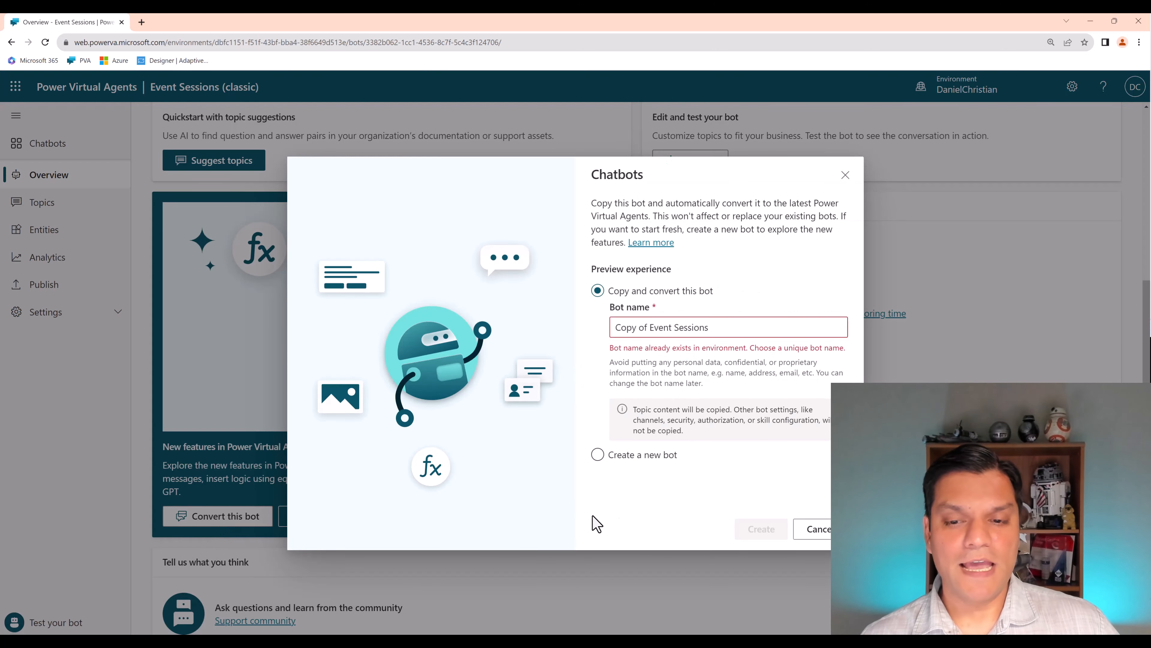
{"action": "left_click", "coordinate": [732, 329]}
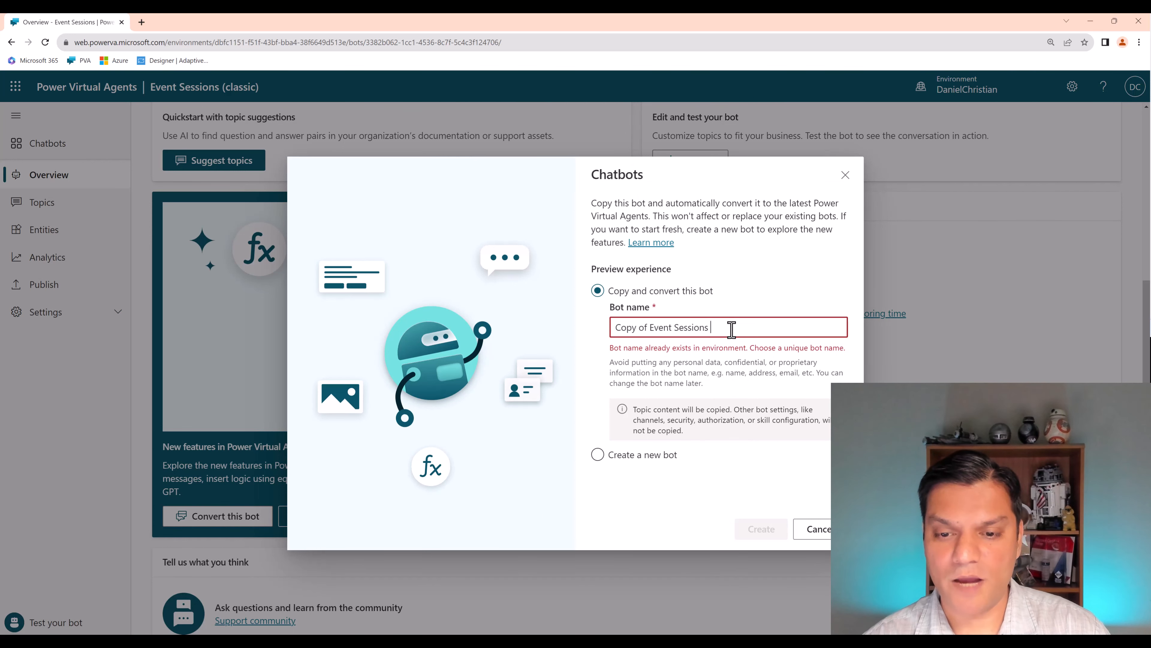
{"action": "type", "text": "I"}
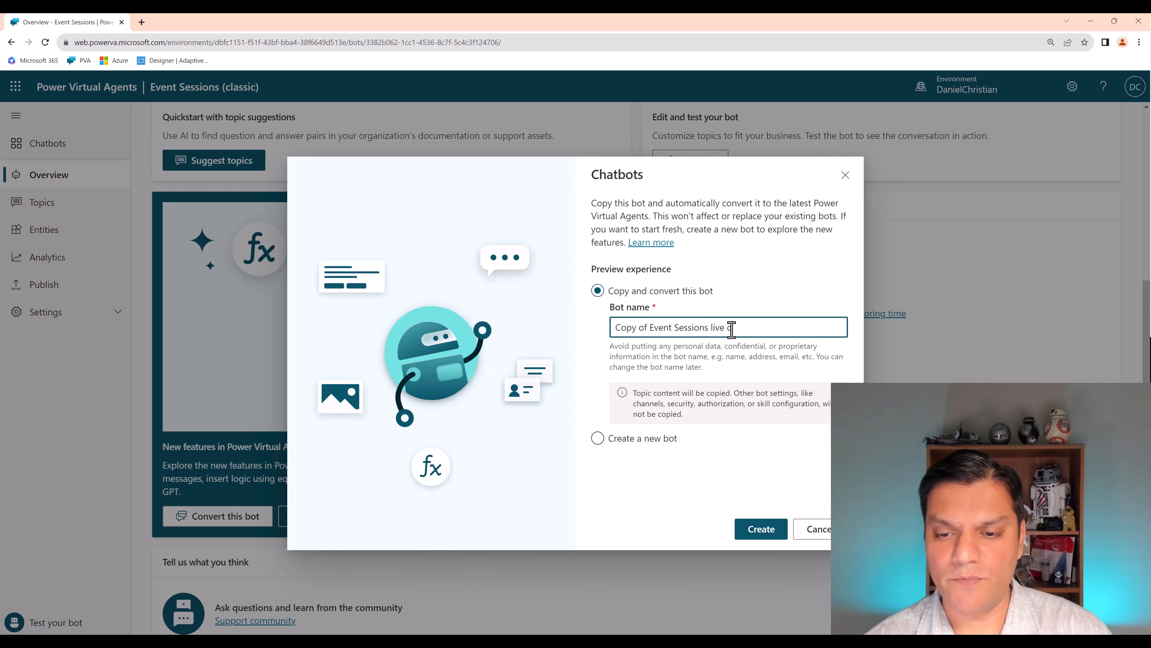
{"action": "type", "text": "ive demo"}
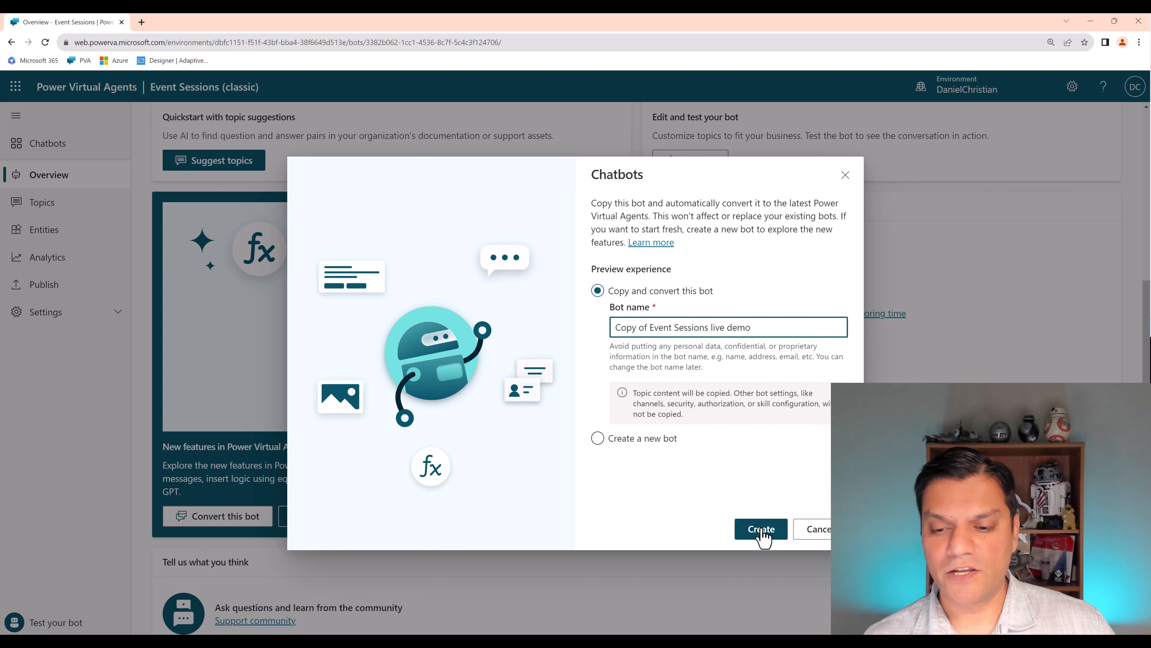
{"action": "left_click", "coordinate": [763, 534]}
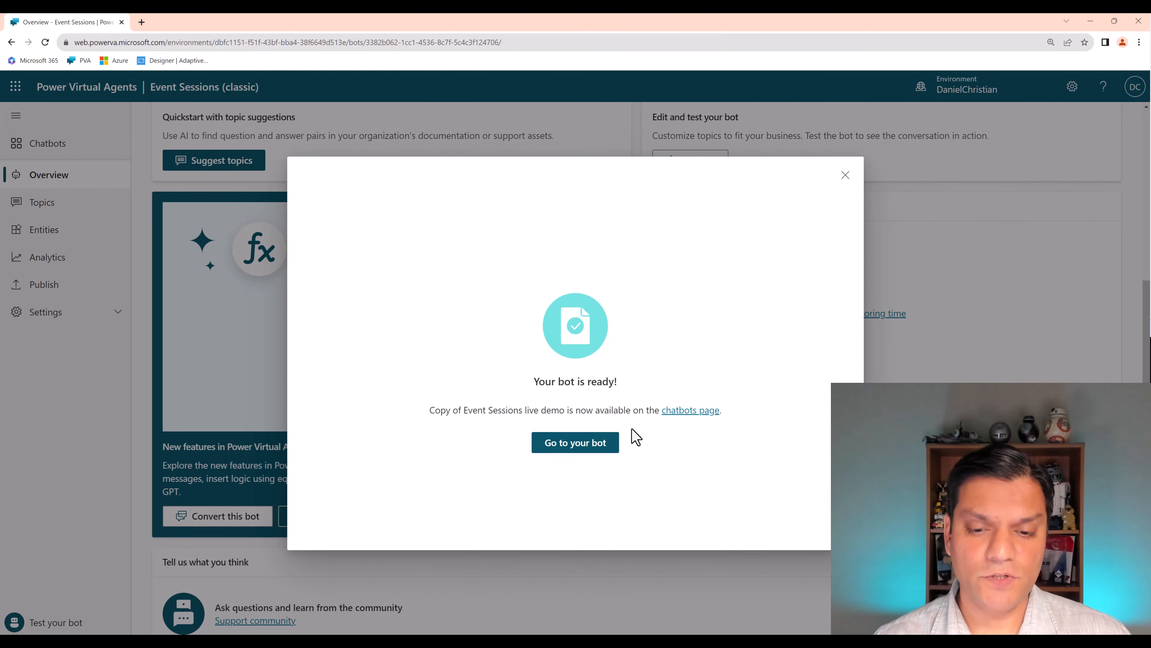
- Open the converted Copy of Event Sessions live demo bot, hide its test chat and show its topics
{"action": "left_click", "coordinate": [591, 448]}
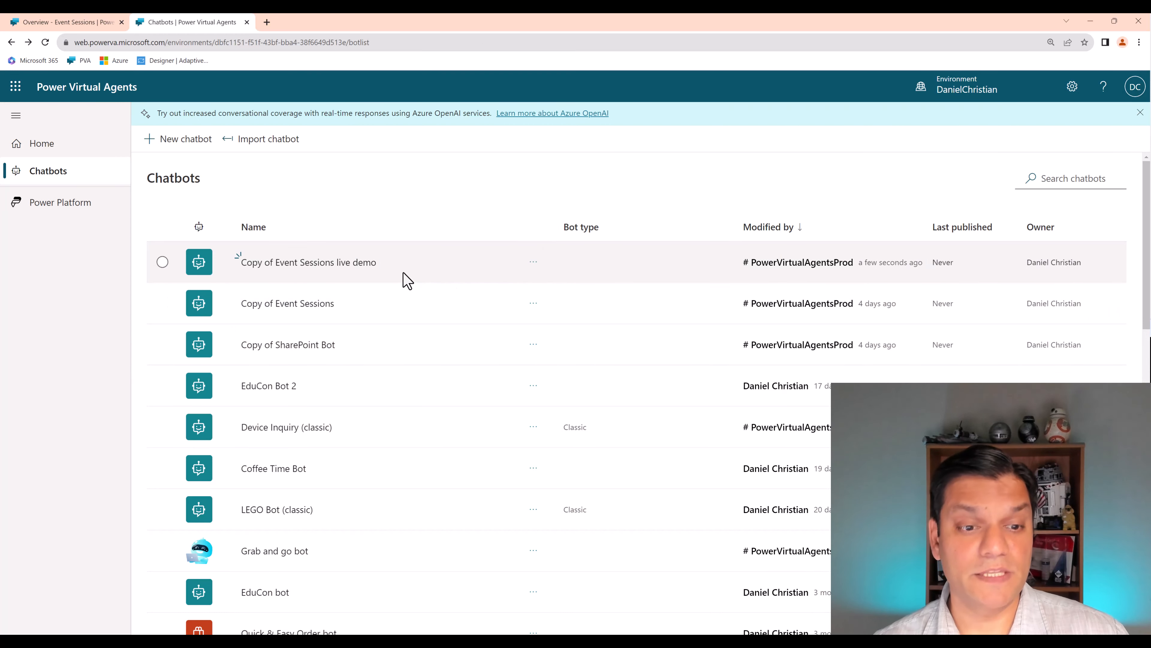
{"action": "left_click", "coordinate": [346, 265]}
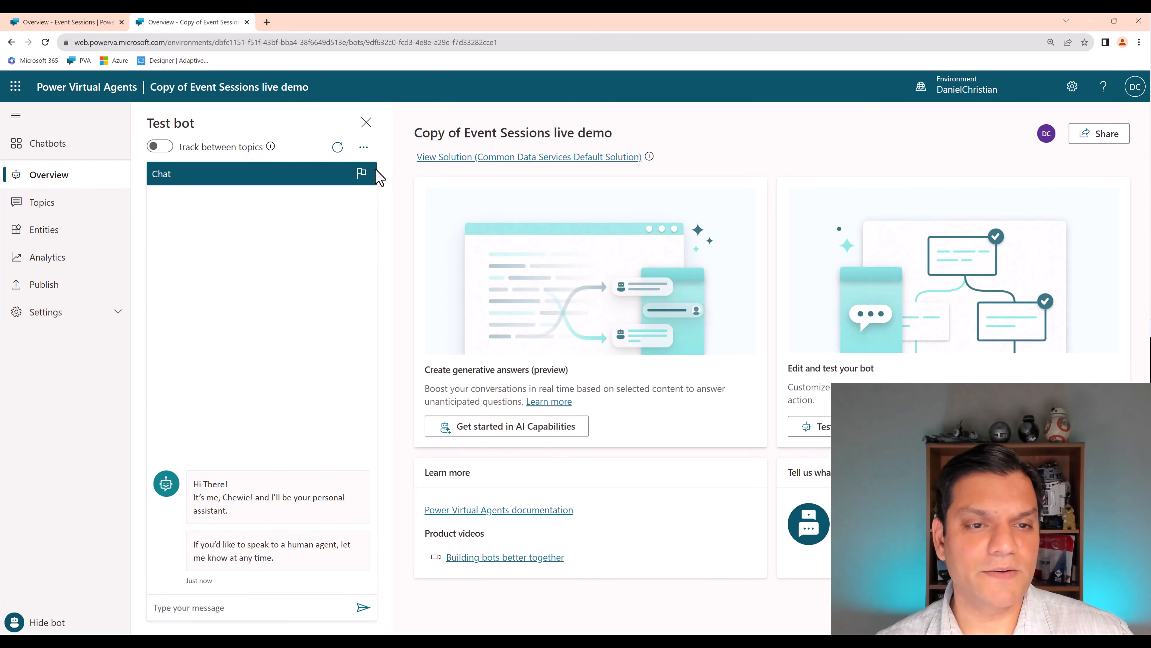
{"action": "left_click", "coordinate": [367, 122]}
{"action": "left_click", "coordinate": [85, 213]}
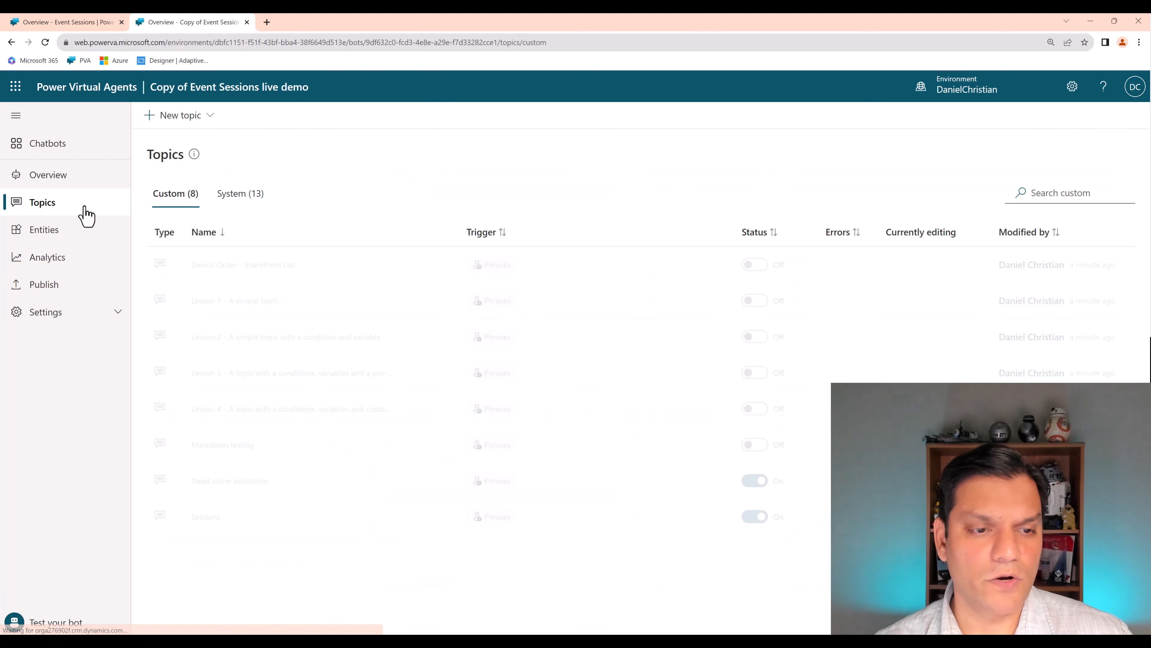
- Arrange the converted bot and the classic bot in two browser windows side by side
{"action": "left_click_drag", "start_coordinate": [367, 131], "coordinate": [231, 86]}
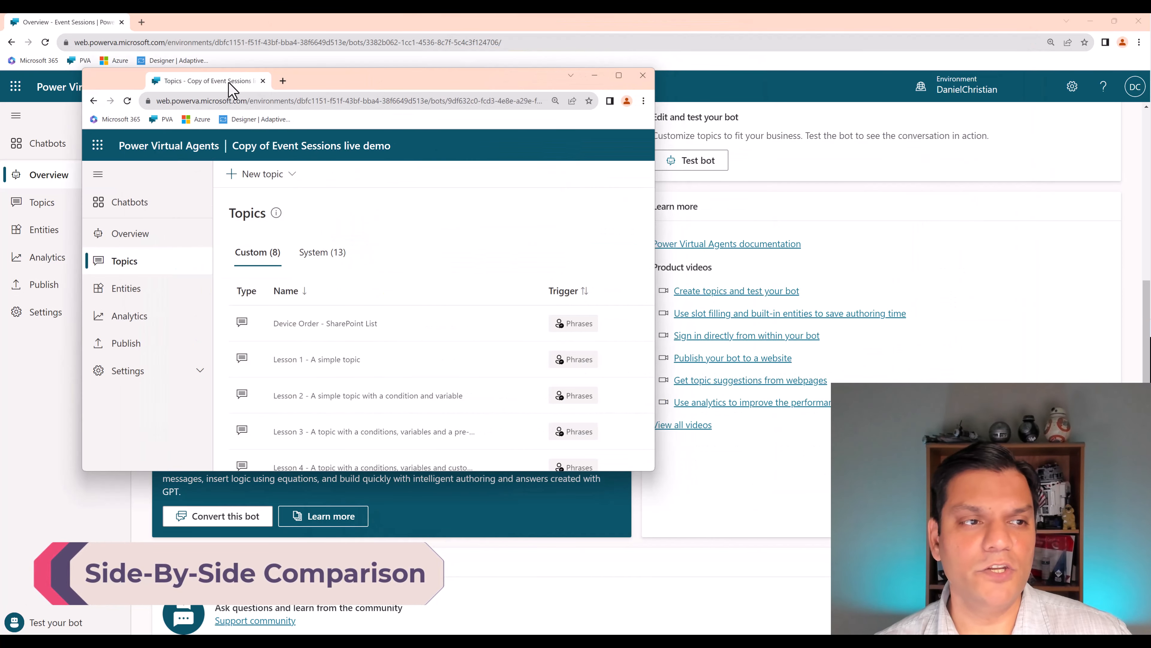
{"action": "left_click", "coordinate": [175, 23]}
{"action": "left_click_drag", "start_coordinate": [174, 23], "coordinate": [788, 86]}
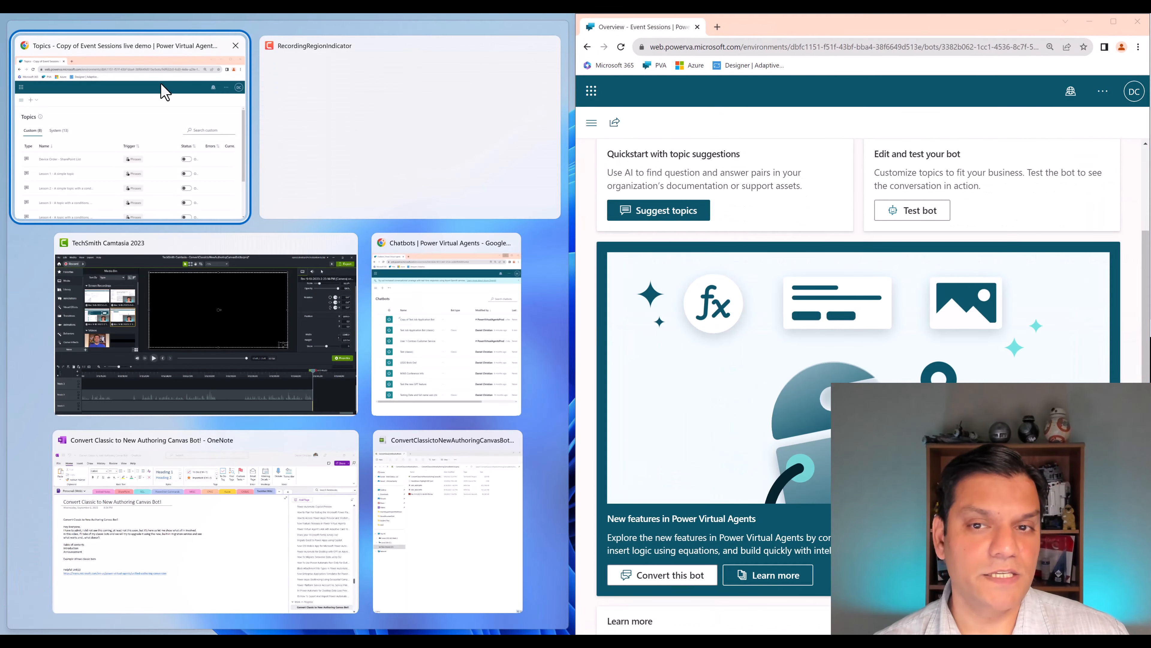
{"action": "left_click", "coordinate": [164, 92]}
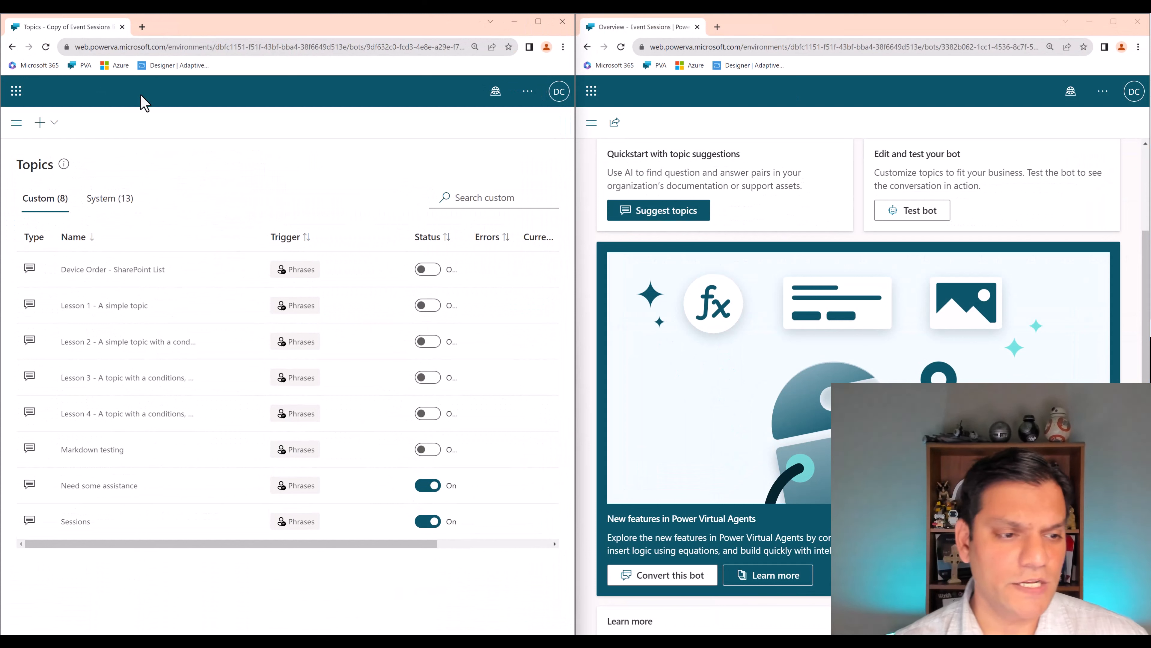
- Show the topic list of the Event Sessions (classic) bot and collapse its navigation pane
{"action": "scroll", "coordinate": [620, 286], "scroll_direction": "up", "scroll_amount": 3}
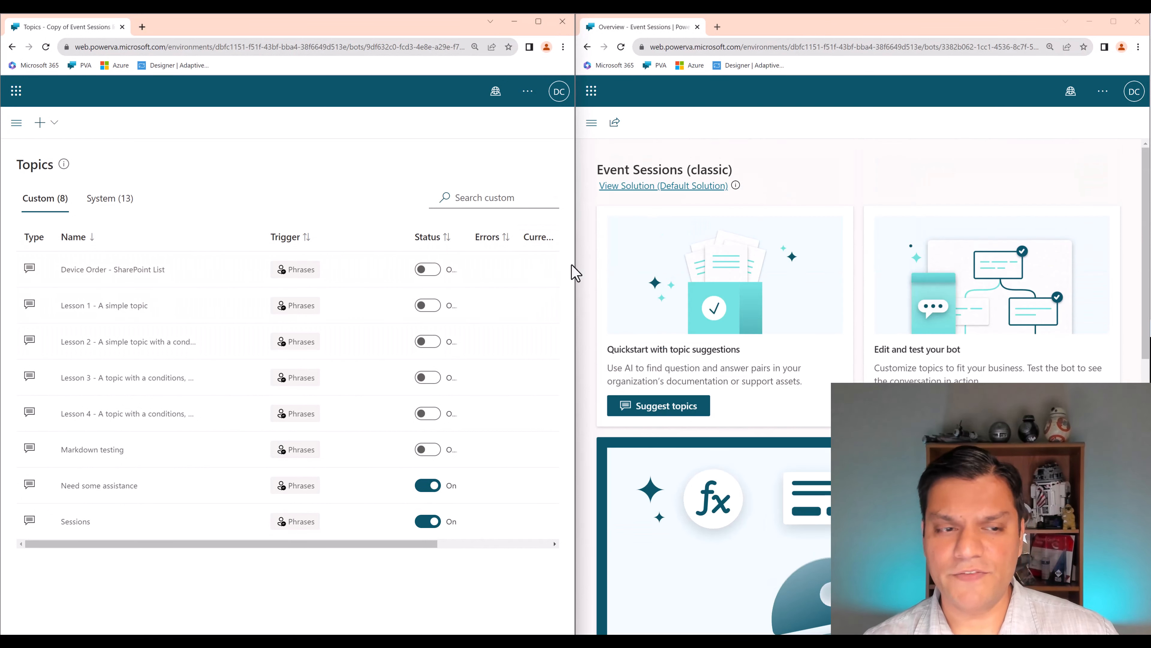
{"action": "left_click", "coordinate": [590, 126]}
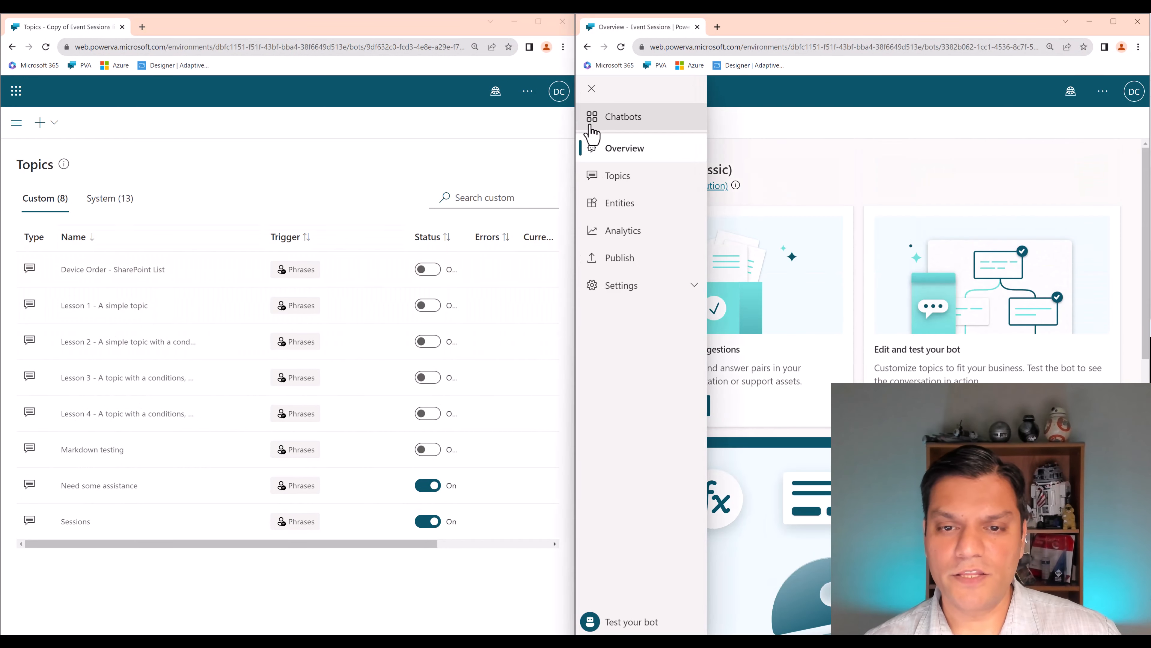
{"action": "left_click", "coordinate": [618, 179]}
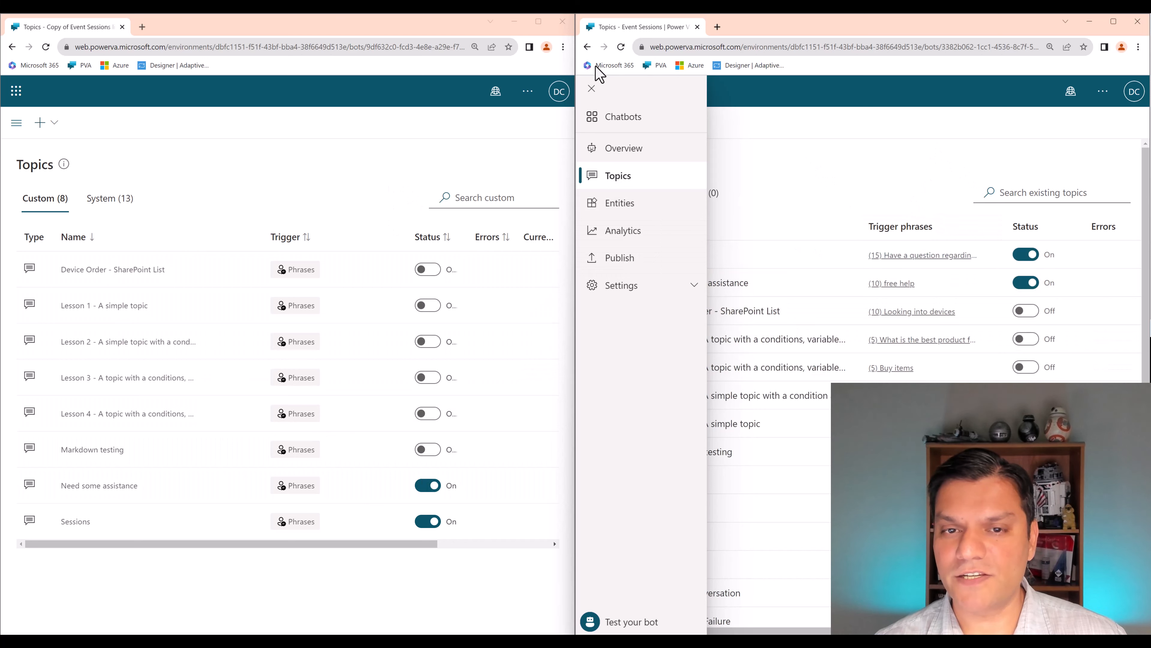
{"action": "left_click", "coordinate": [605, 99]}
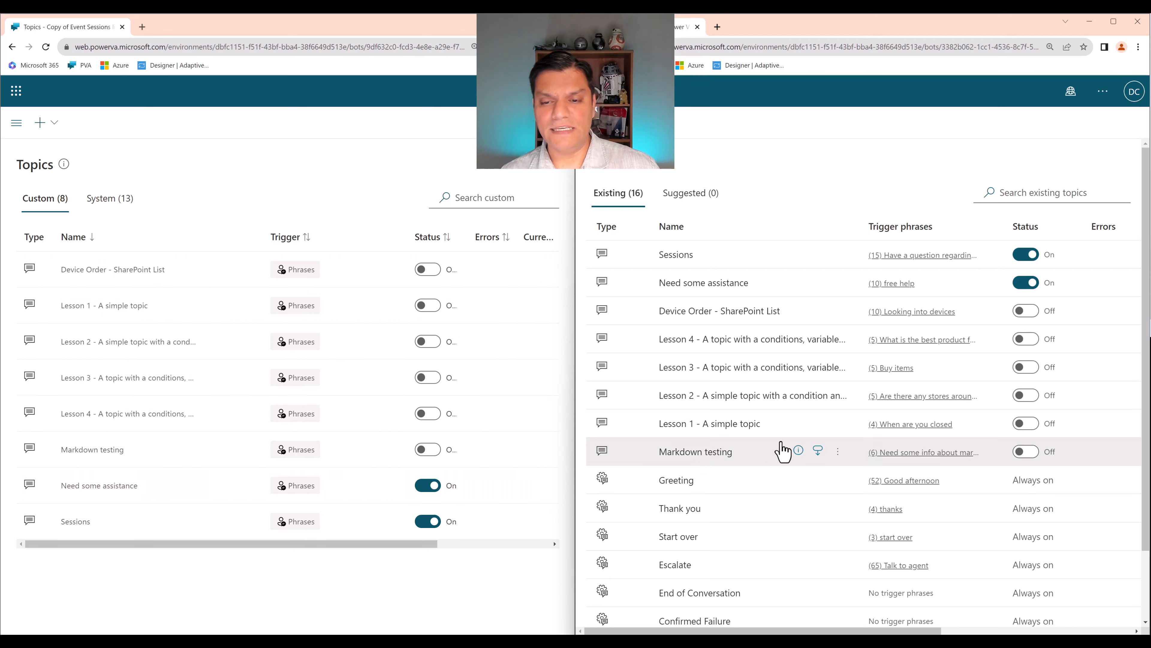
- Open the classic bot's Need some assistance topic with its trigger phrases and first condition branches in view
{"action": "left_click", "coordinate": [700, 287]}
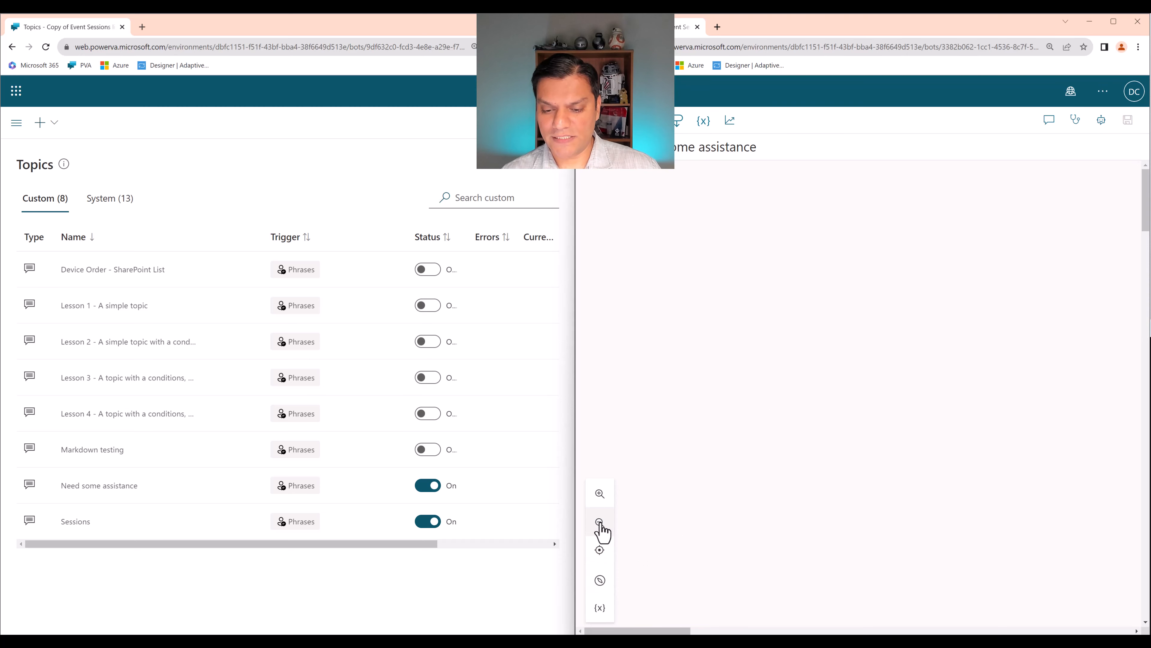
{"action": "left_click_drag", "start_coordinate": [658, 631], "coordinate": [853, 631]}
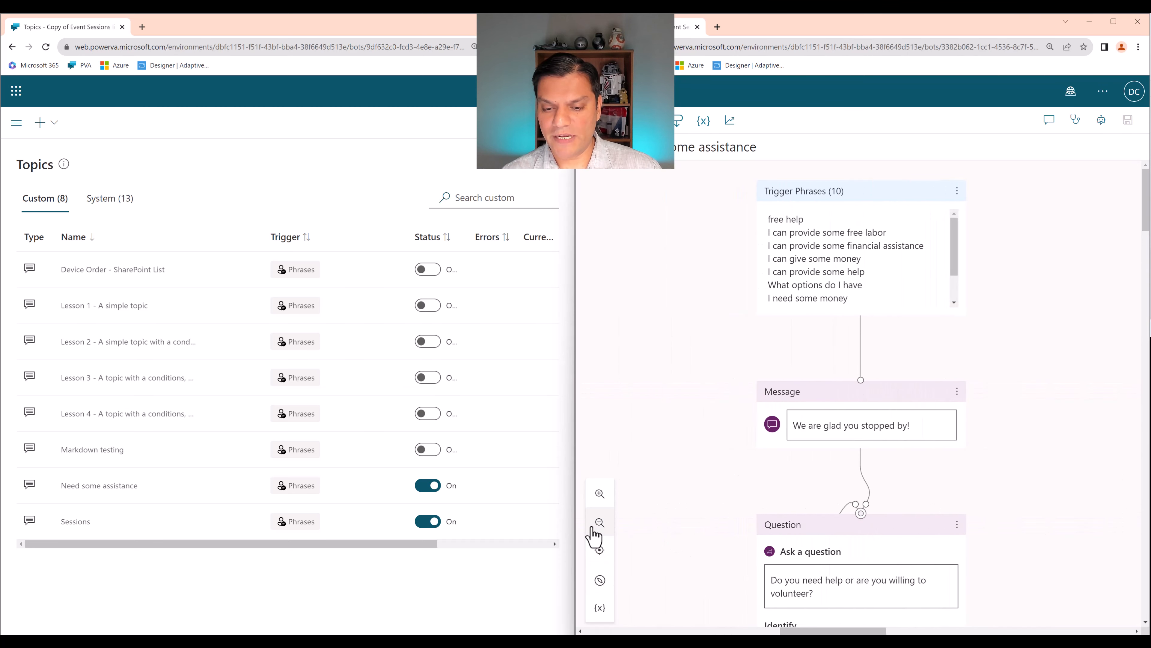
{"action": "left_click", "coordinate": [600, 523]}
{"action": "left_click", "coordinate": [598, 527]}
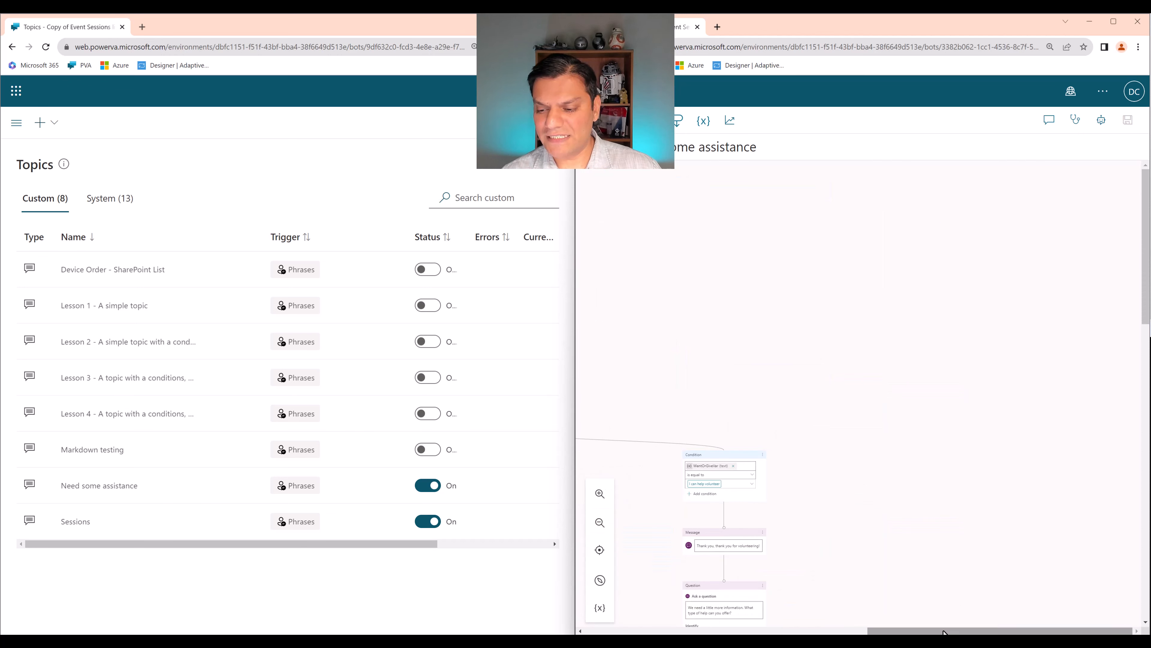
{"action": "left_click_drag", "start_coordinate": [911, 630], "coordinate": [728, 633]}
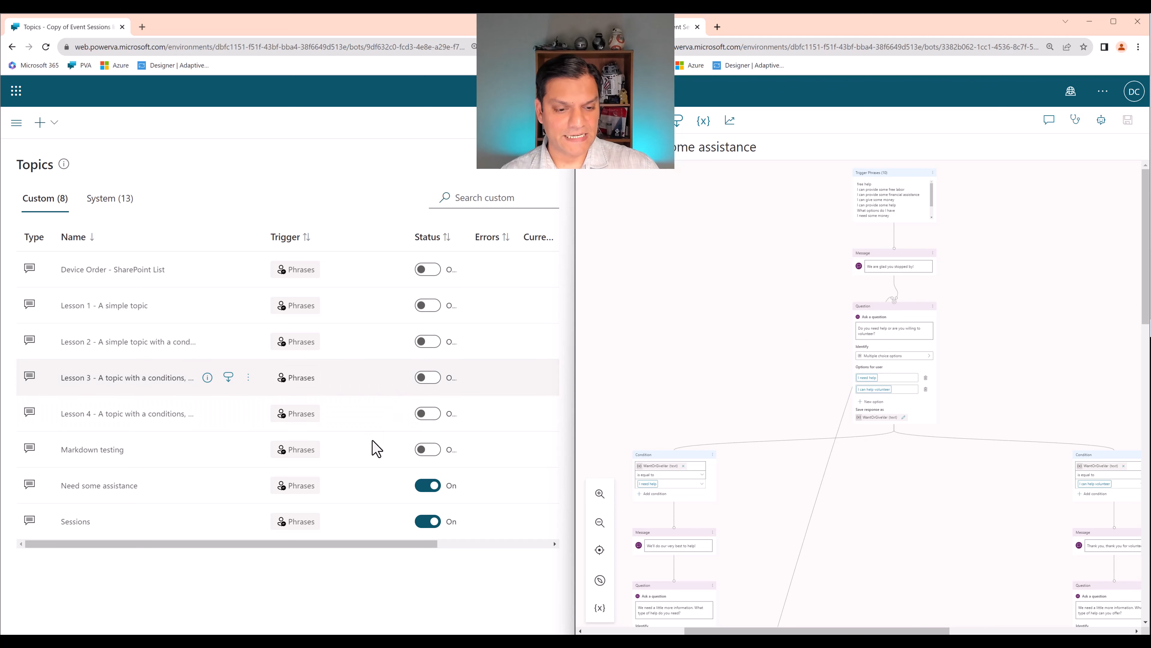
- Open the converted bot's Need some assistance topic with its trigger, first message and first question in view
{"action": "left_click", "coordinate": [77, 490]}
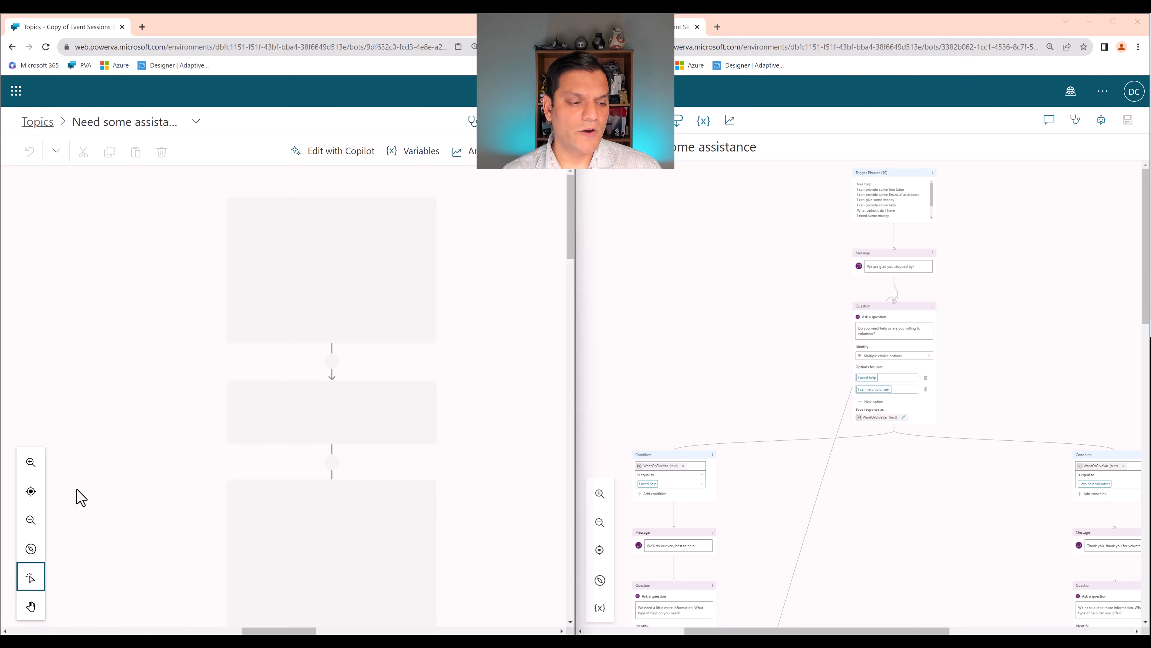
{"action": "left_click", "coordinate": [31, 520]}
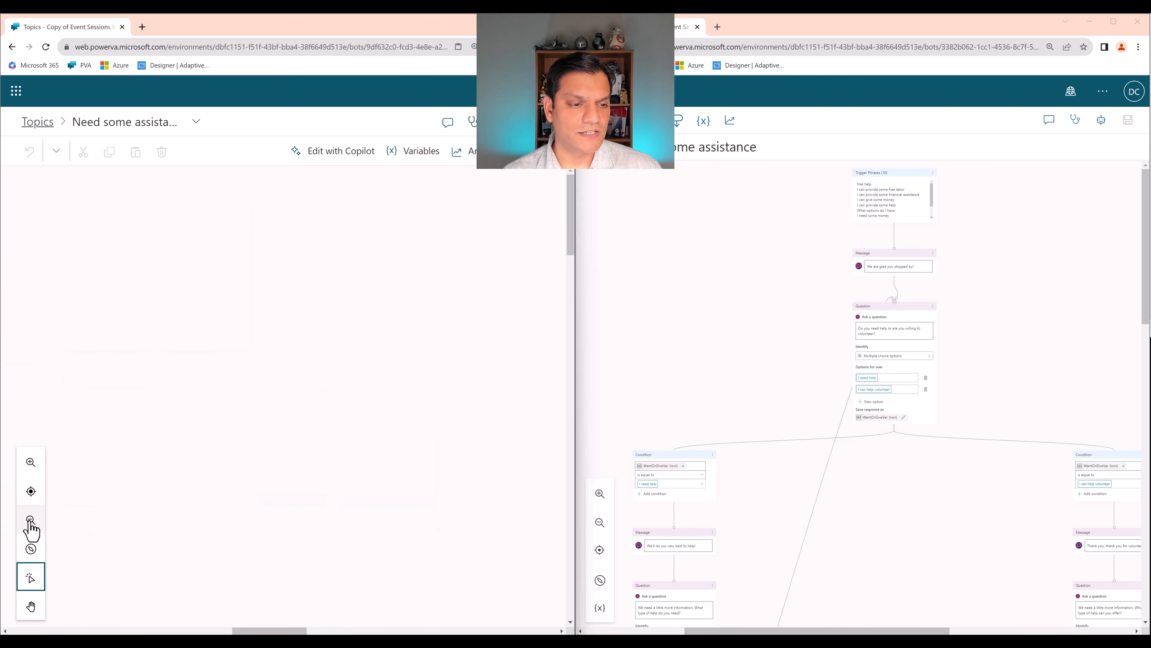
{"action": "left_click_drag", "start_coordinate": [237, 632], "coordinate": [116, 613]}
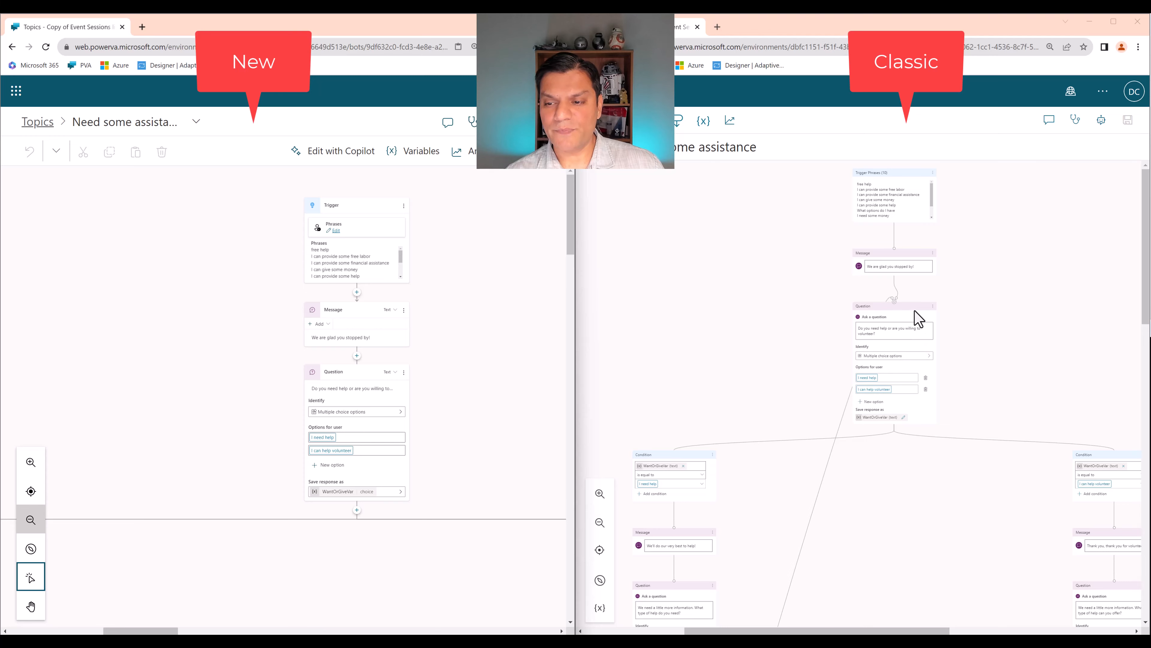
- Examine the classic Need some assistance topic's branches through the Need anything else question, its loop back and the End of Conversation node
{"action": "scroll", "coordinate": [855, 492], "scroll_direction": "down", "scroll_amount": 3}
{"action": "scroll", "coordinate": [854, 492], "scroll_direction": "down", "scroll_amount": 8}
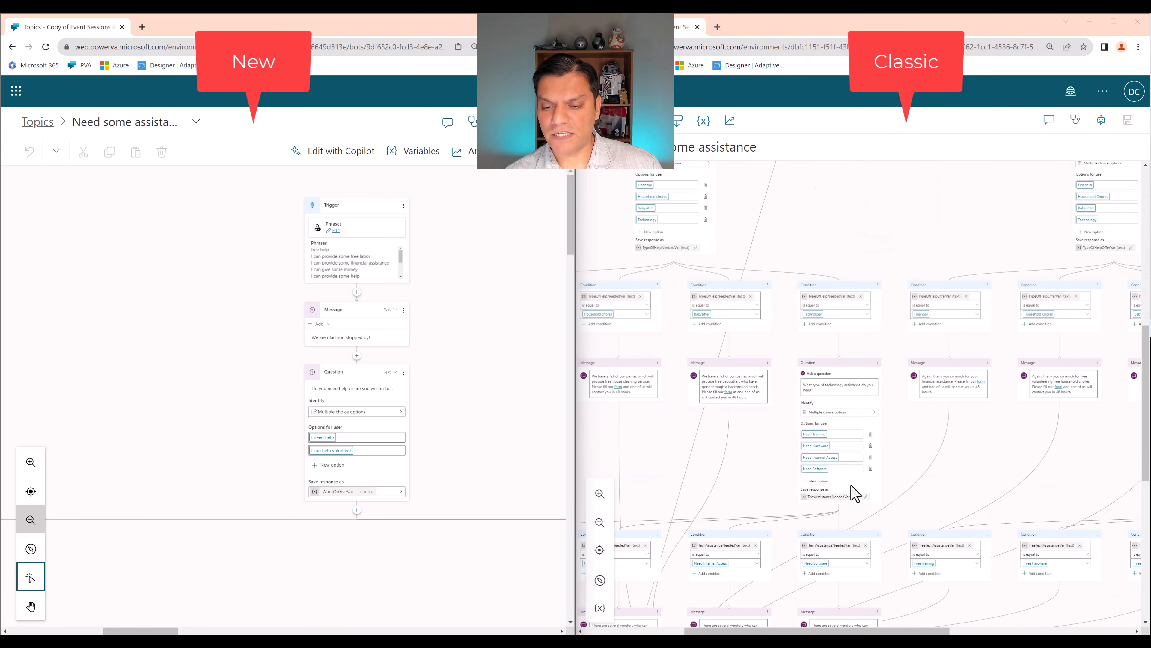
{"action": "scroll", "coordinate": [830, 556], "scroll_direction": "down", "scroll_amount": 1}
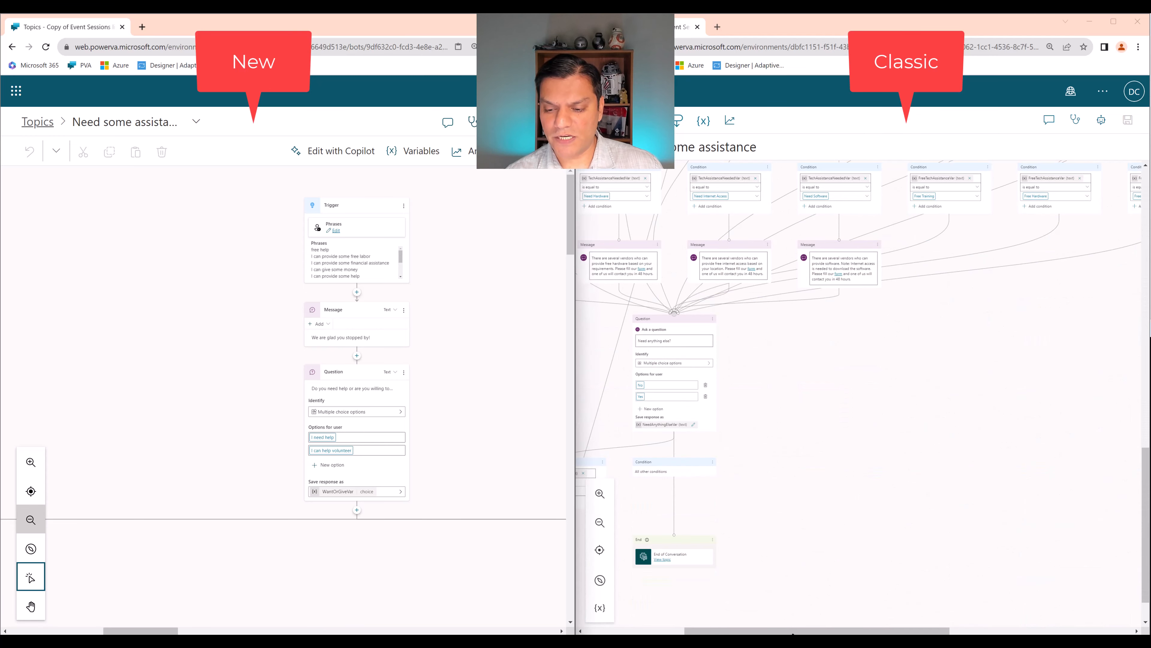
{"action": "left_click_drag", "start_coordinate": [792, 632], "coordinate": [712, 631]}
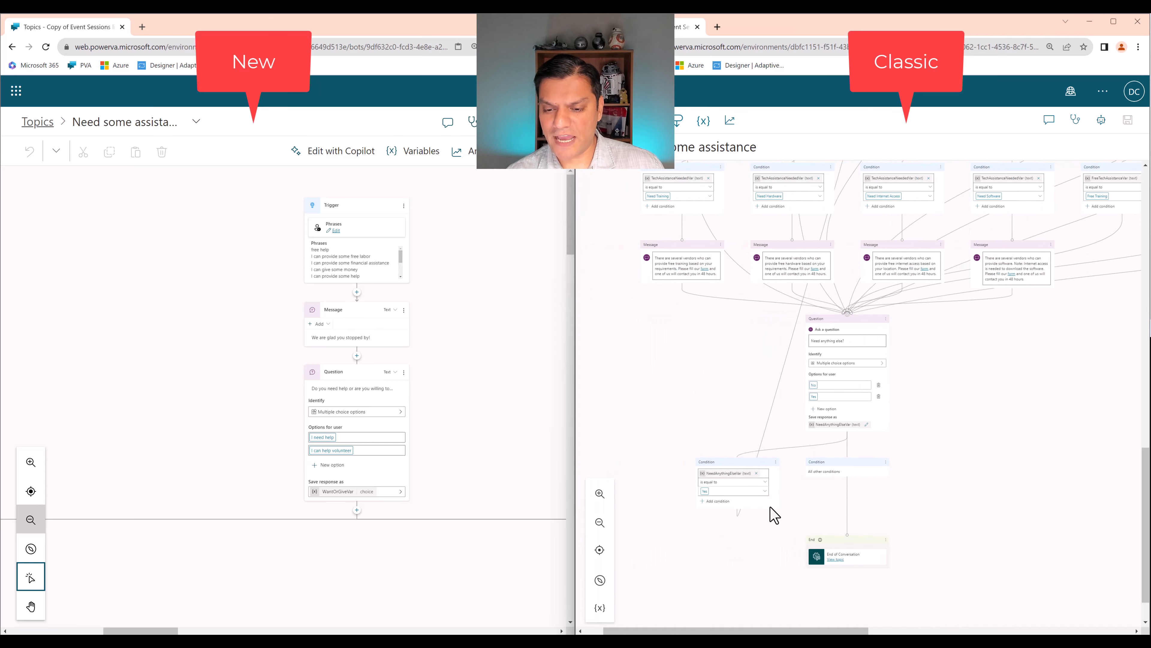
{"action": "scroll", "coordinate": [770, 517], "scroll_direction": "down", "scroll_amount": 1}
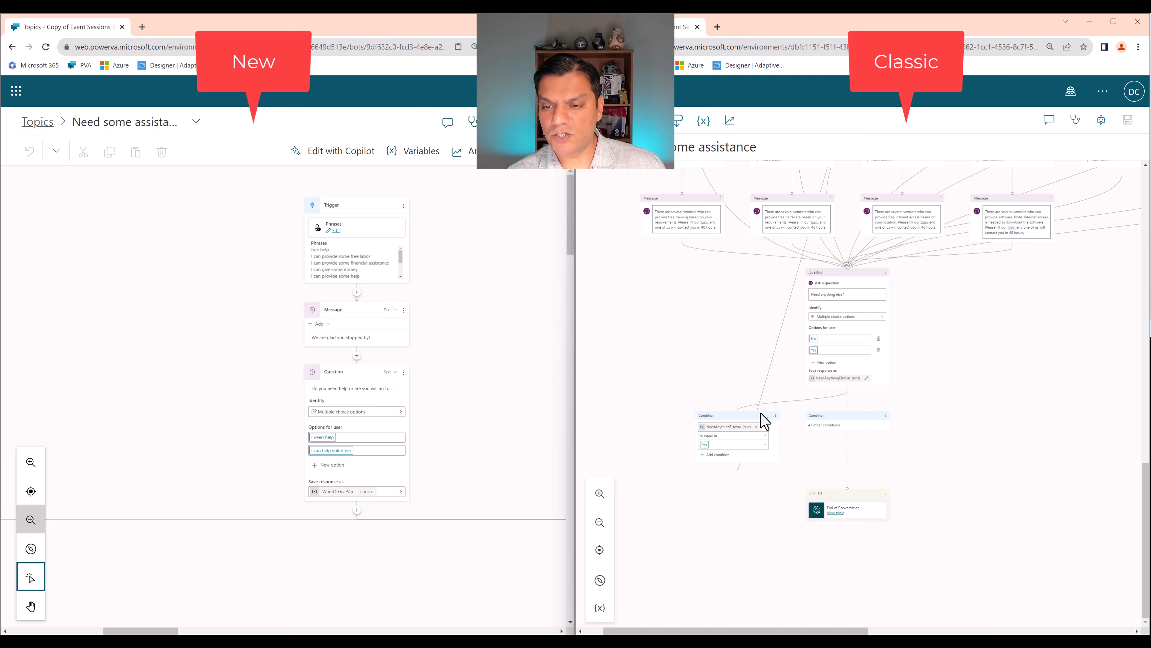
{"action": "scroll", "coordinate": [783, 354], "scroll_direction": "up", "scroll_amount": 10}
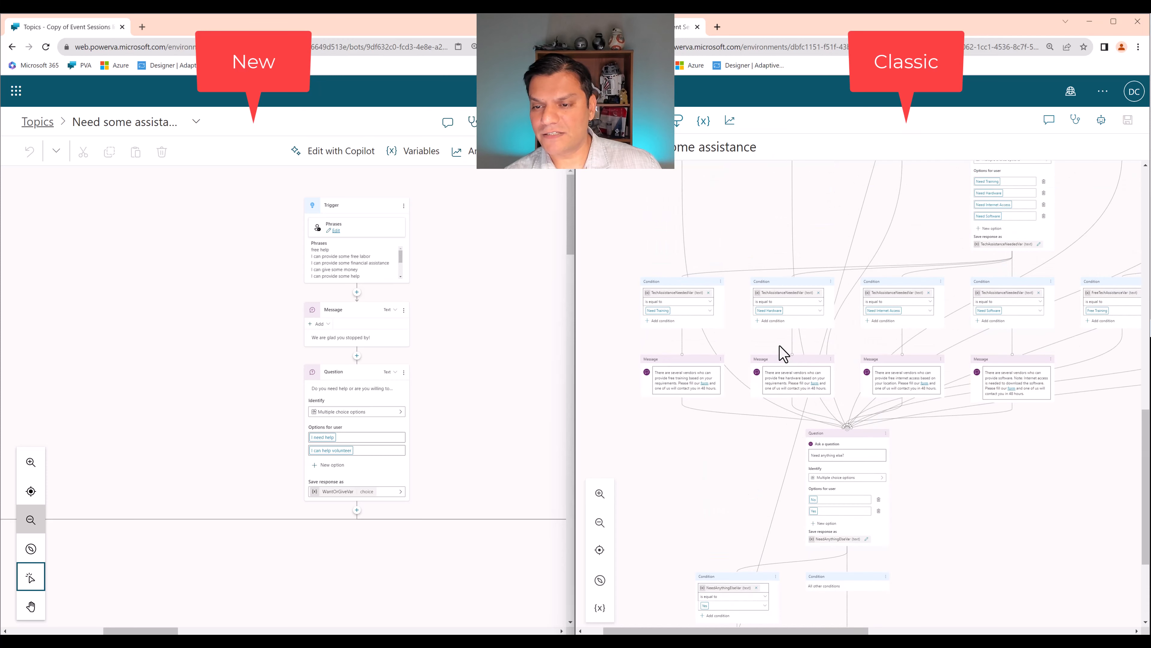
{"action": "scroll", "coordinate": [883, 388], "scroll_direction": "up", "scroll_amount": 2}
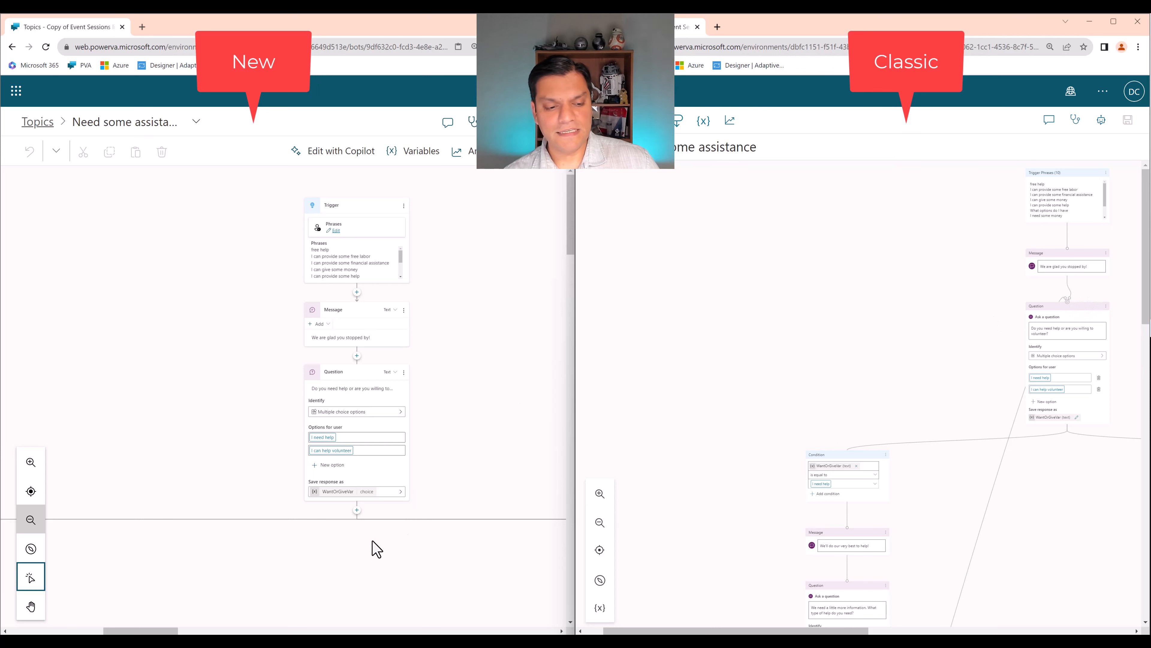
- Examine the converted topic's branches and closing redirects, and compare them with the end of the classic topic
{"action": "left_click_drag", "start_coordinate": [157, 632], "coordinate": [123, 631]}
{"action": "scroll", "coordinate": [156, 582], "scroll_direction": "down", "scroll_amount": 10}
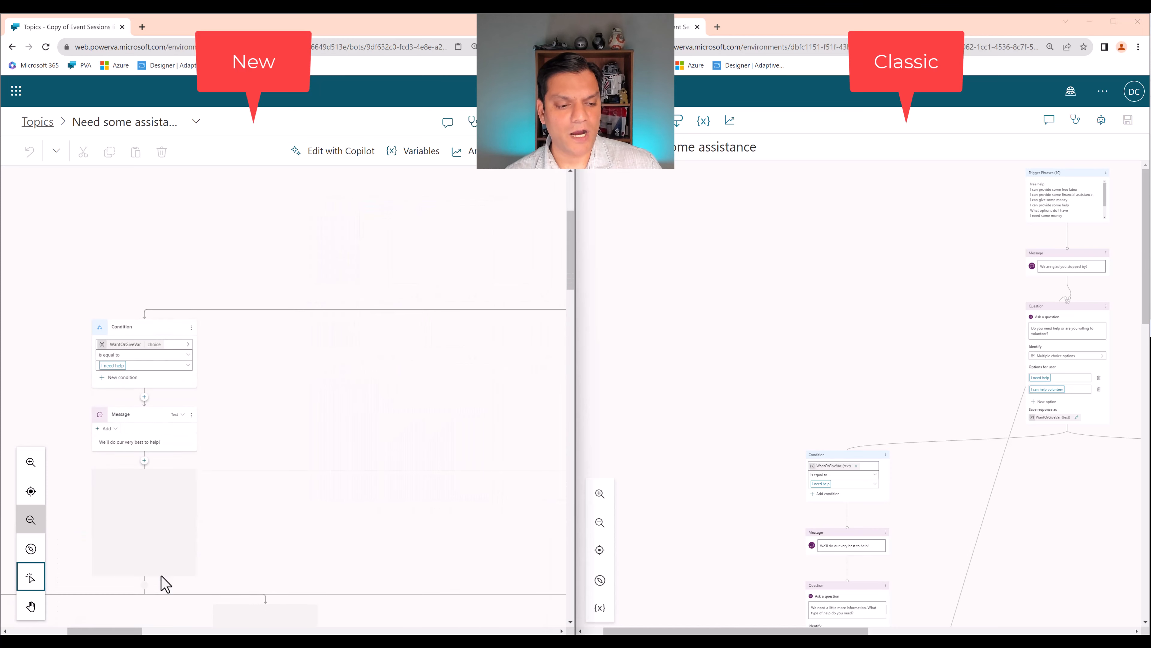
{"action": "scroll", "coordinate": [163, 583], "scroll_direction": "down", "scroll_amount": 15}
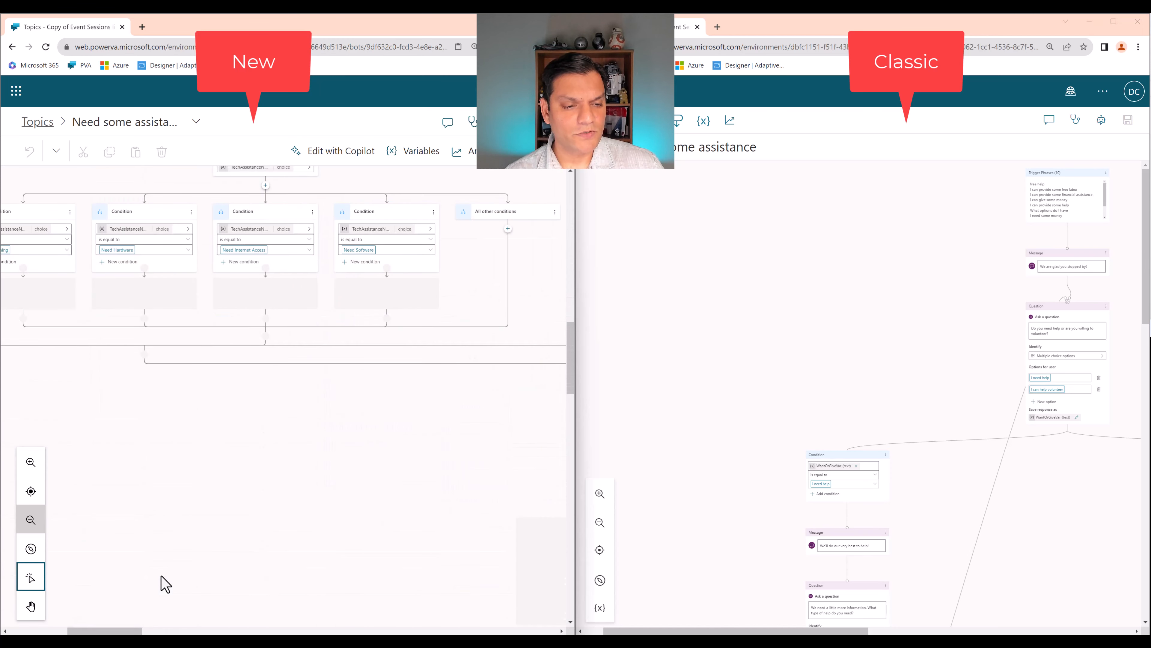
{"action": "left_click_drag", "start_coordinate": [141, 631], "coordinate": [182, 631]}
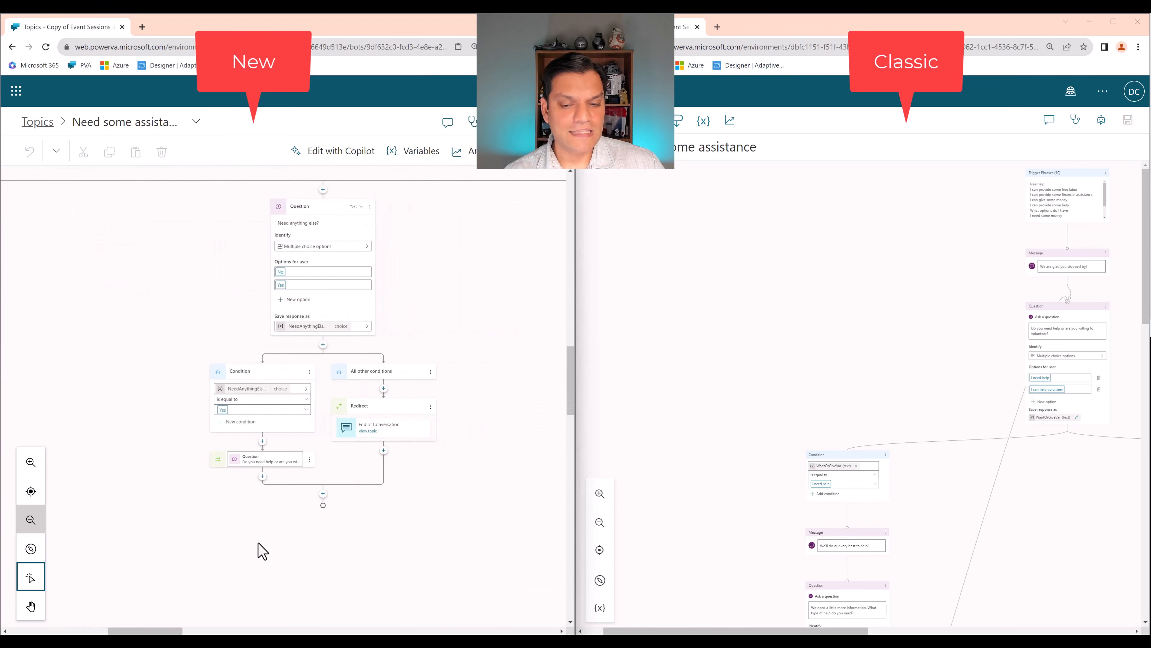
{"action": "scroll", "coordinate": [748, 535], "scroll_direction": "down", "scroll_amount": 5}
{"action": "scroll", "coordinate": [756, 539], "scroll_direction": "down", "scroll_amount": 8}
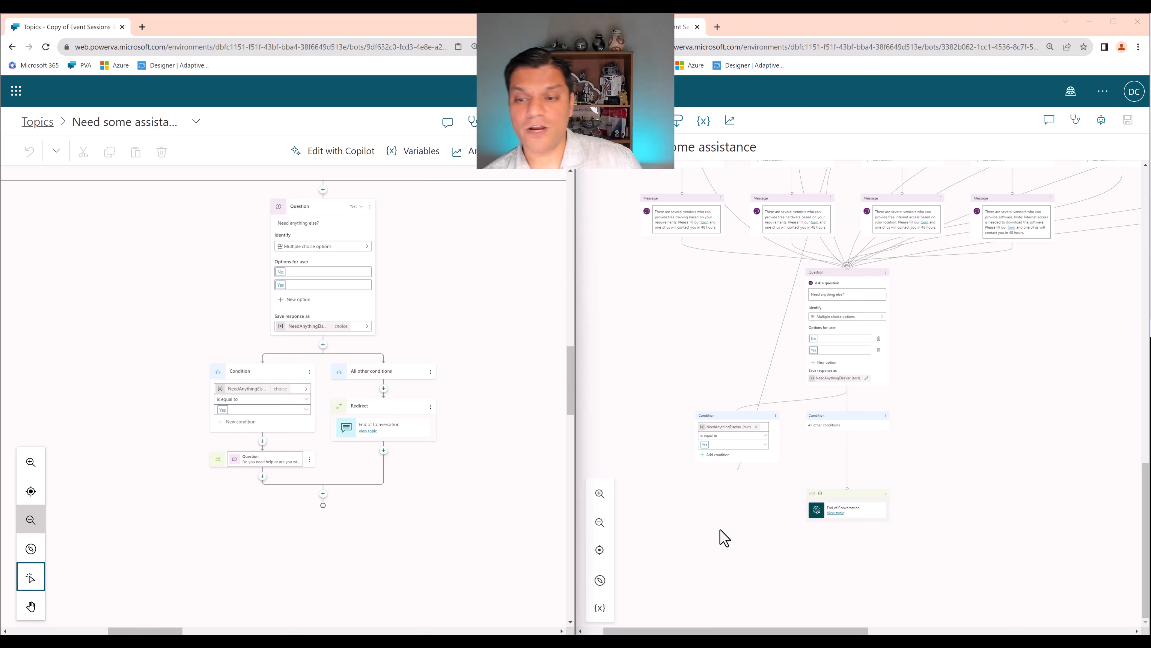
- Return both versions of the Need some assistance topic to their starting trigger phrases and first message
{"action": "scroll", "coordinate": [907, 496], "scroll_direction": "up", "scroll_amount": 10}
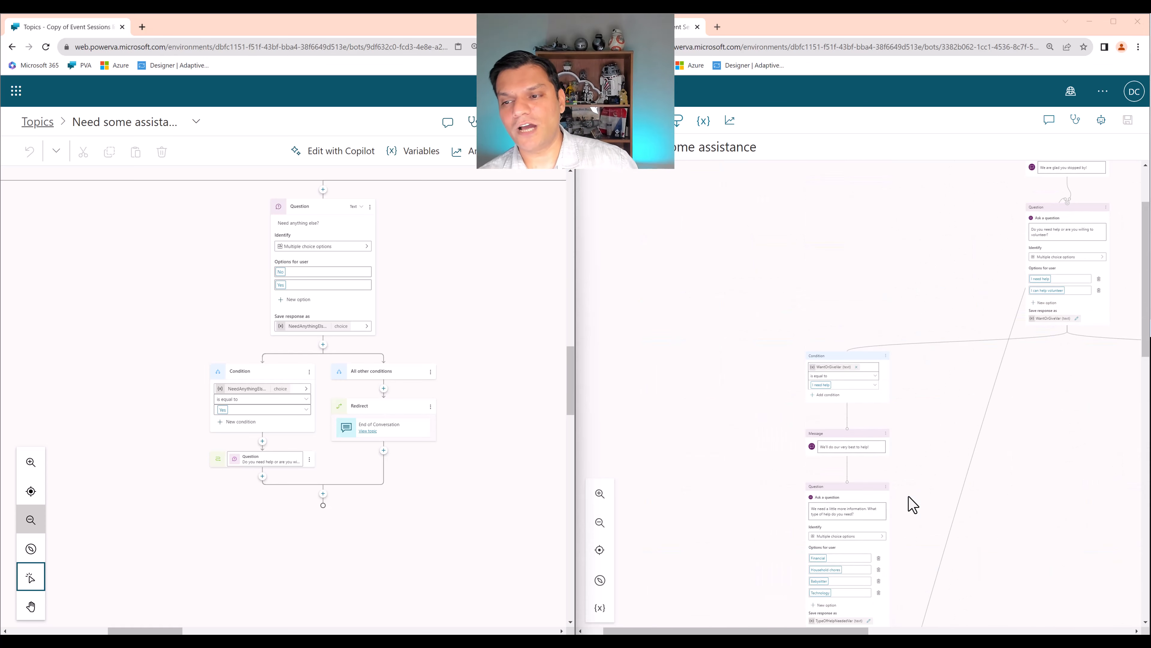
{"action": "scroll", "coordinate": [908, 501], "scroll_direction": "up", "scroll_amount": 1}
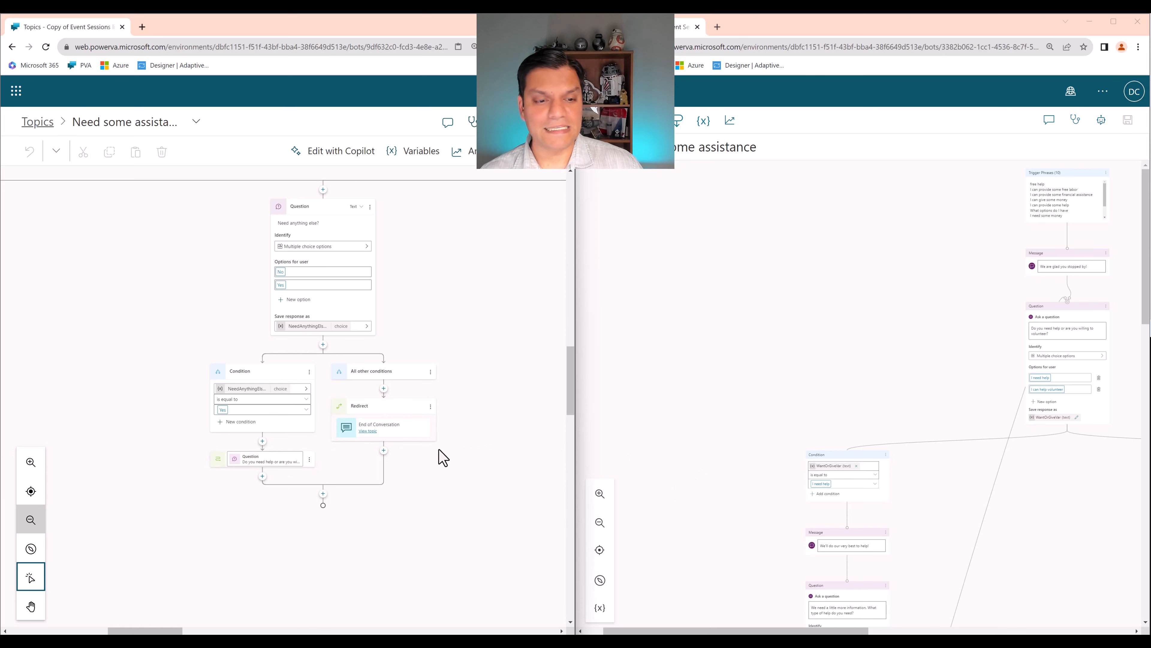
{"action": "scroll", "coordinate": [439, 458], "scroll_direction": "up", "scroll_amount": 6}
{"action": "scroll", "coordinate": [440, 458], "scroll_direction": "up", "scroll_amount": 4}
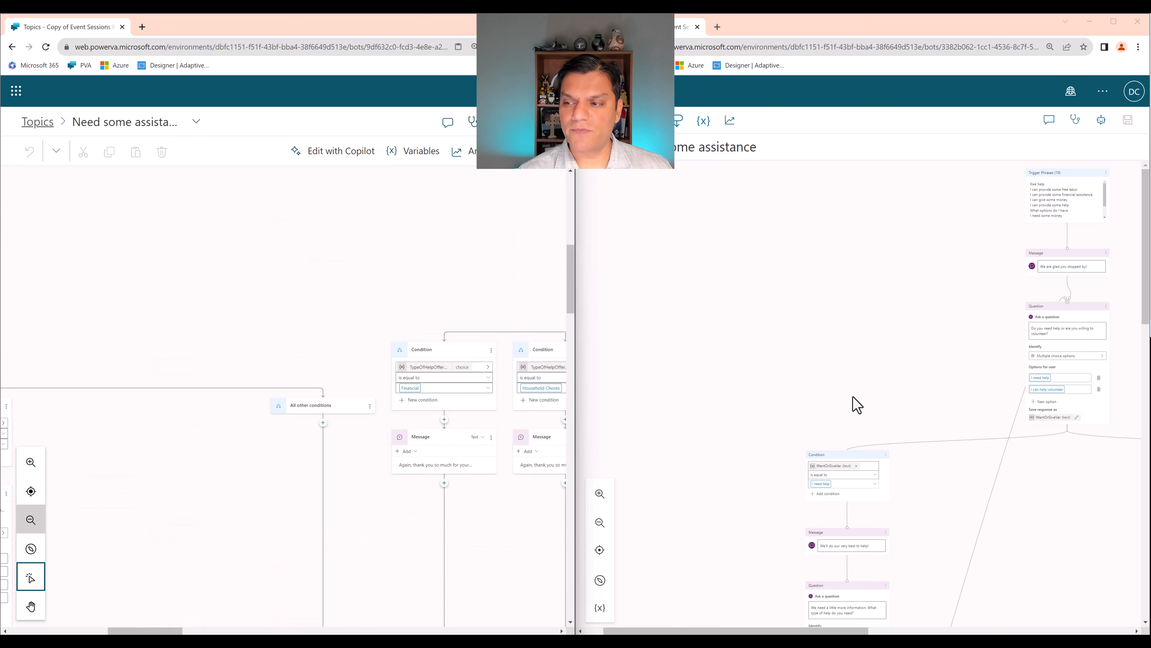
{"action": "scroll", "coordinate": [796, 397], "scroll_direction": "down", "scroll_amount": 2}
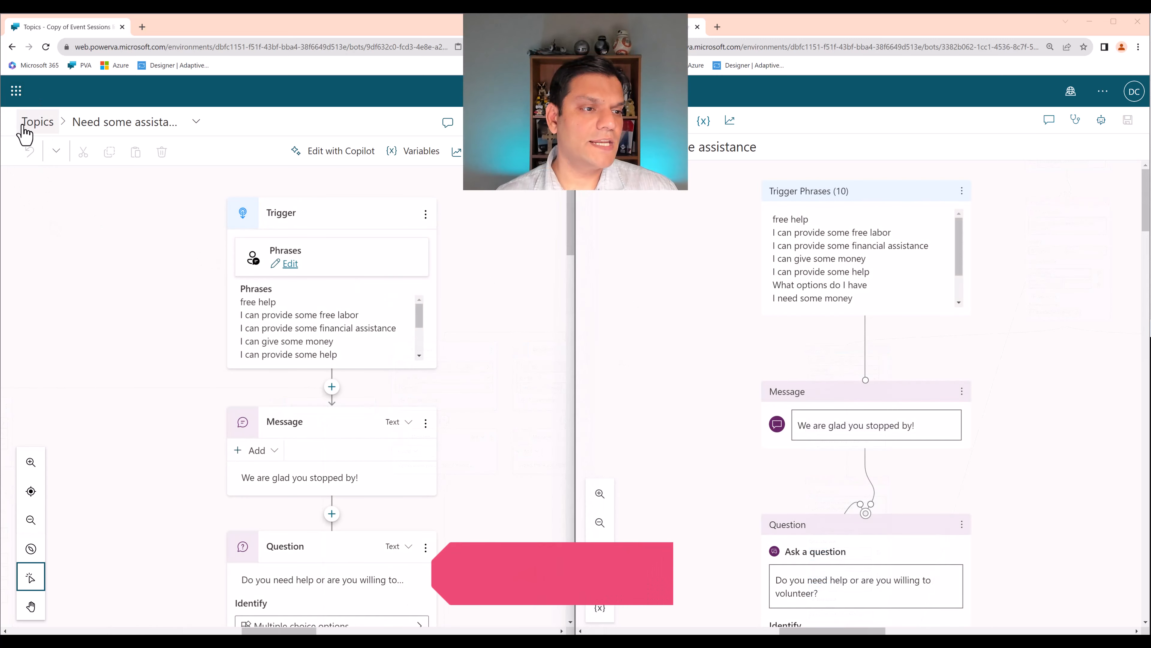
- Open the Sessions topic in both the converted and the classic bot, with each version's trigger phrases in view
{"action": "left_click", "coordinate": [196, 121]}
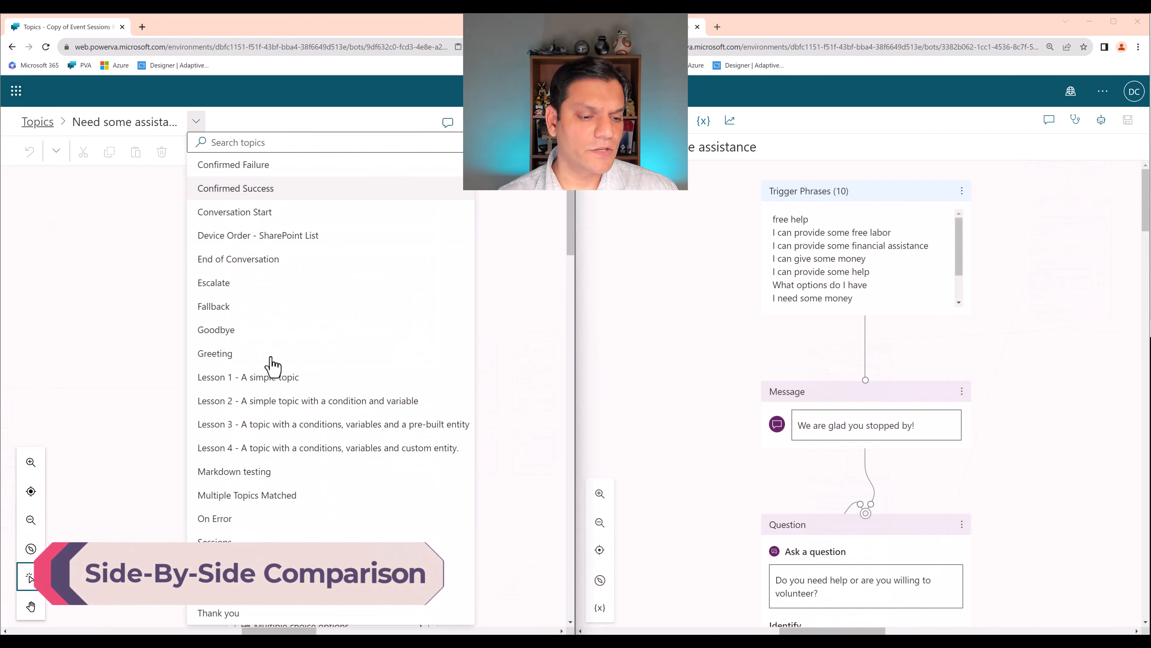
{"action": "left_click", "coordinate": [215, 542]}
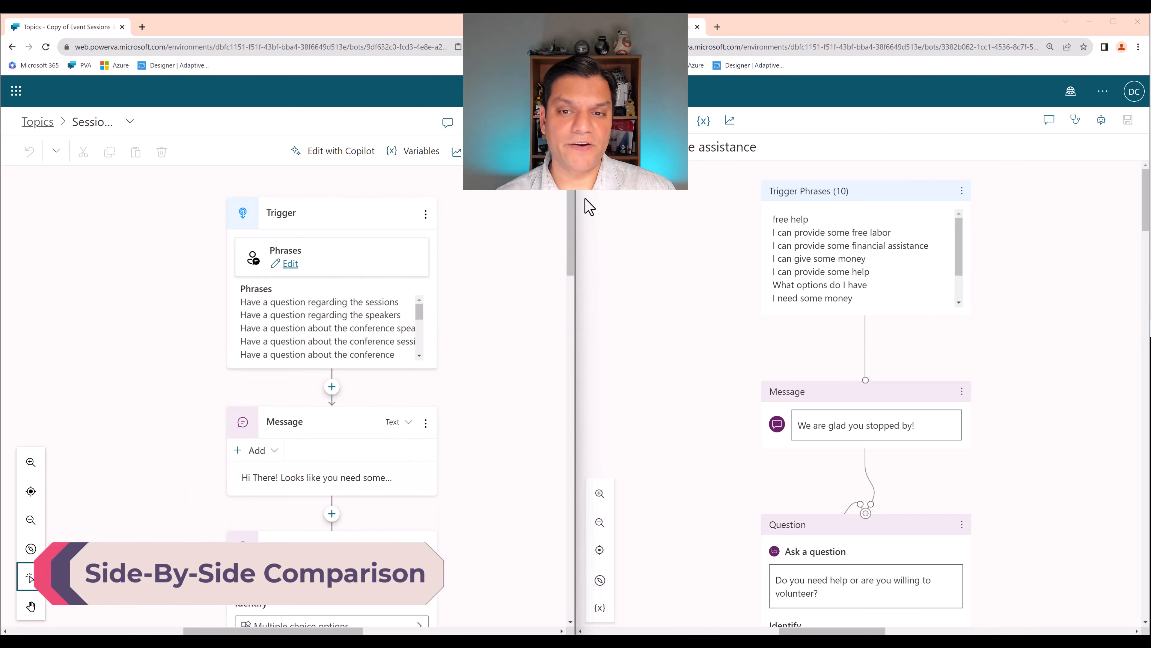
{"action": "left_click", "coordinate": [601, 147]}
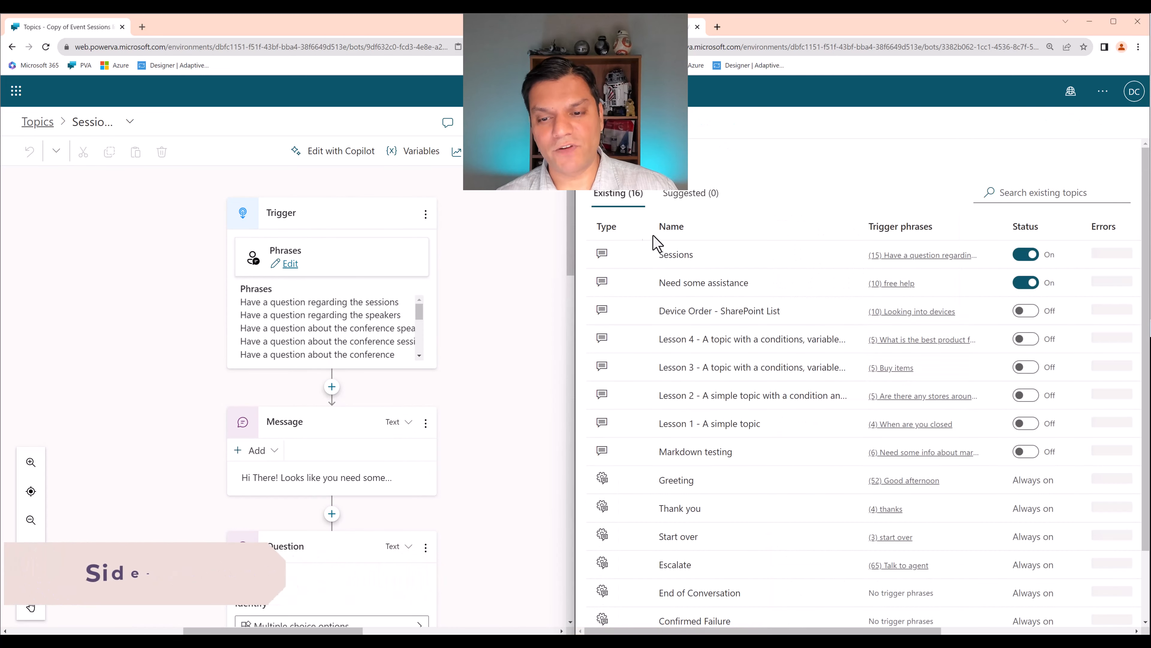
{"action": "left_click", "coordinate": [676, 254]}
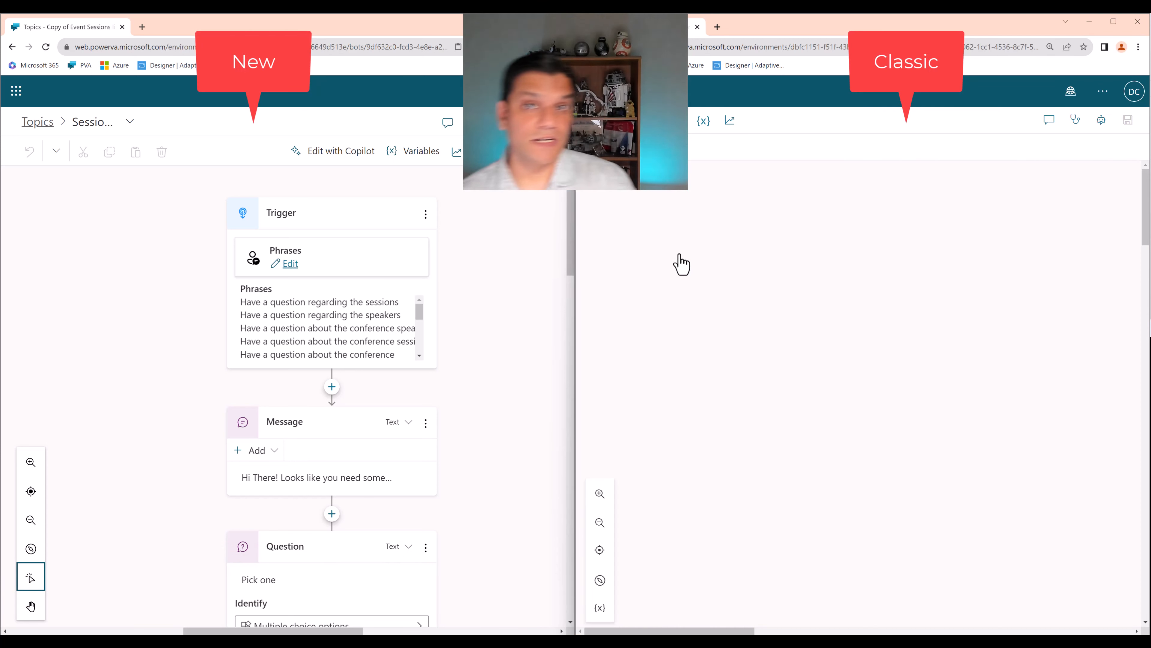
{"action": "left_click_drag", "start_coordinate": [727, 630], "coordinate": [888, 632]}
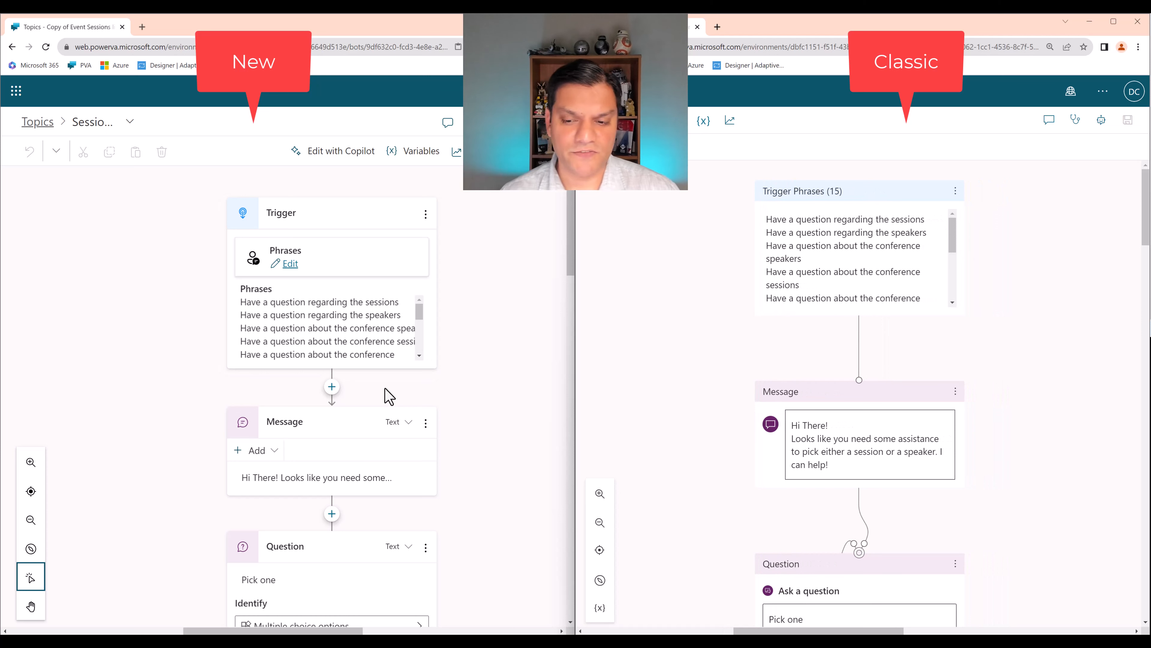
- Compare the opening message and the Pick one question saved as SelectionTypeVar in both versions of the Sessions topic
{"action": "scroll", "coordinate": [275, 465], "scroll_direction": "down", "scroll_amount": 2}
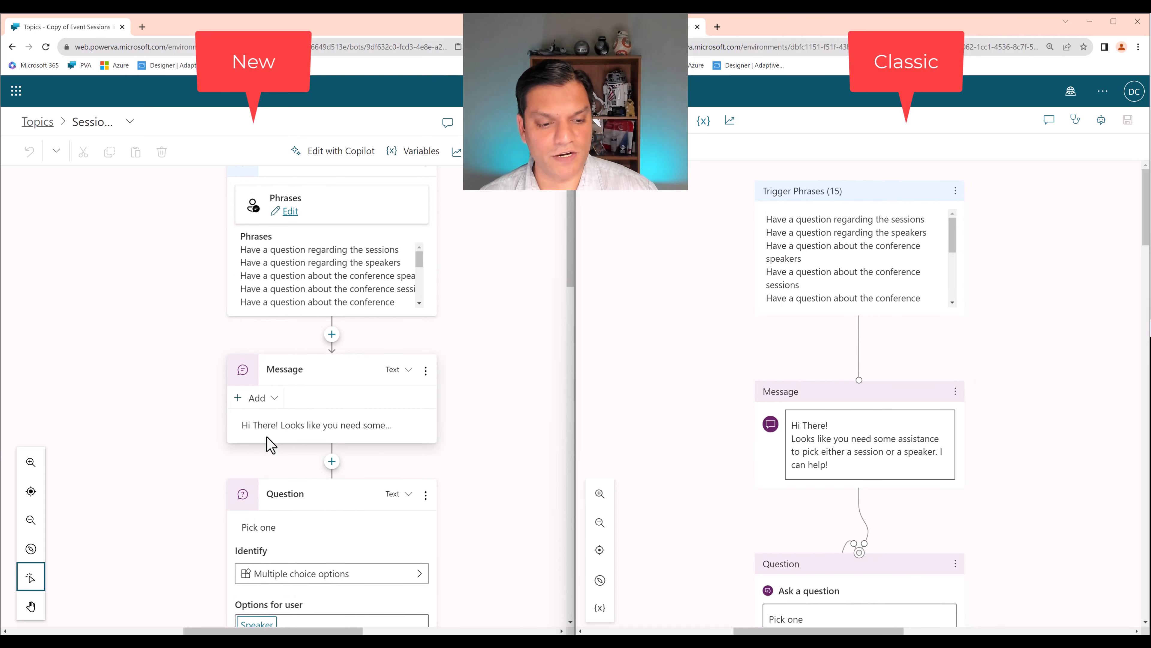
{"action": "scroll", "coordinate": [267, 449], "scroll_direction": "down", "scroll_amount": 10}
{"action": "scroll", "coordinate": [267, 447], "scroll_direction": "down", "scroll_amount": 3}
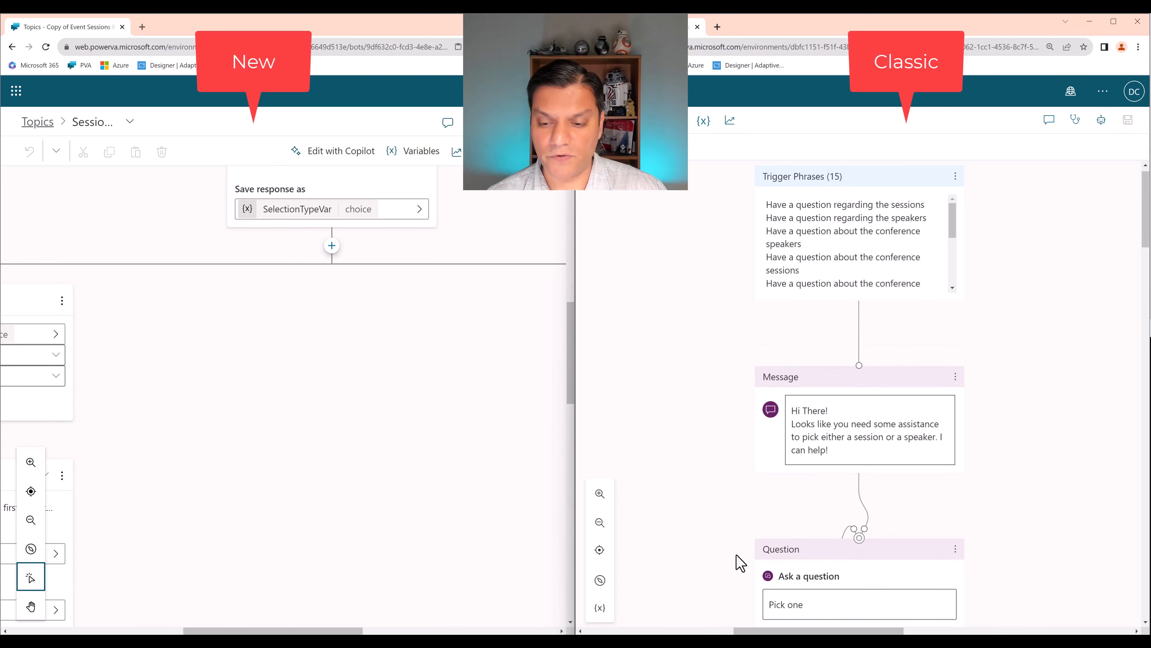
{"action": "scroll", "coordinate": [739, 561], "scroll_direction": "down", "scroll_amount": 10}
{"action": "scroll", "coordinate": [752, 585], "scroll_direction": "down", "scroll_amount": 2}
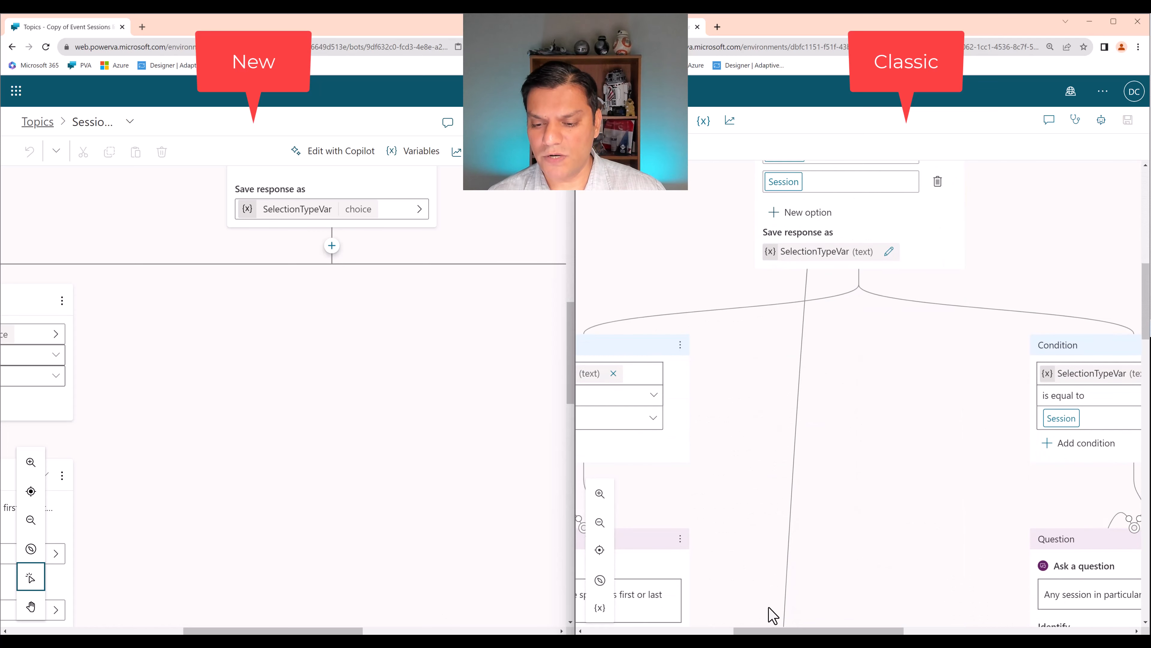
- Follow the Speaker branch in both Sessions topics to the Power Automate action and compare its inputs and outputs
{"action": "scroll", "coordinate": [771, 612], "scroll_direction": "left", "scroll_amount": 4}
{"action": "scroll", "coordinate": [670, 579], "scroll_direction": "down", "scroll_amount": 10}
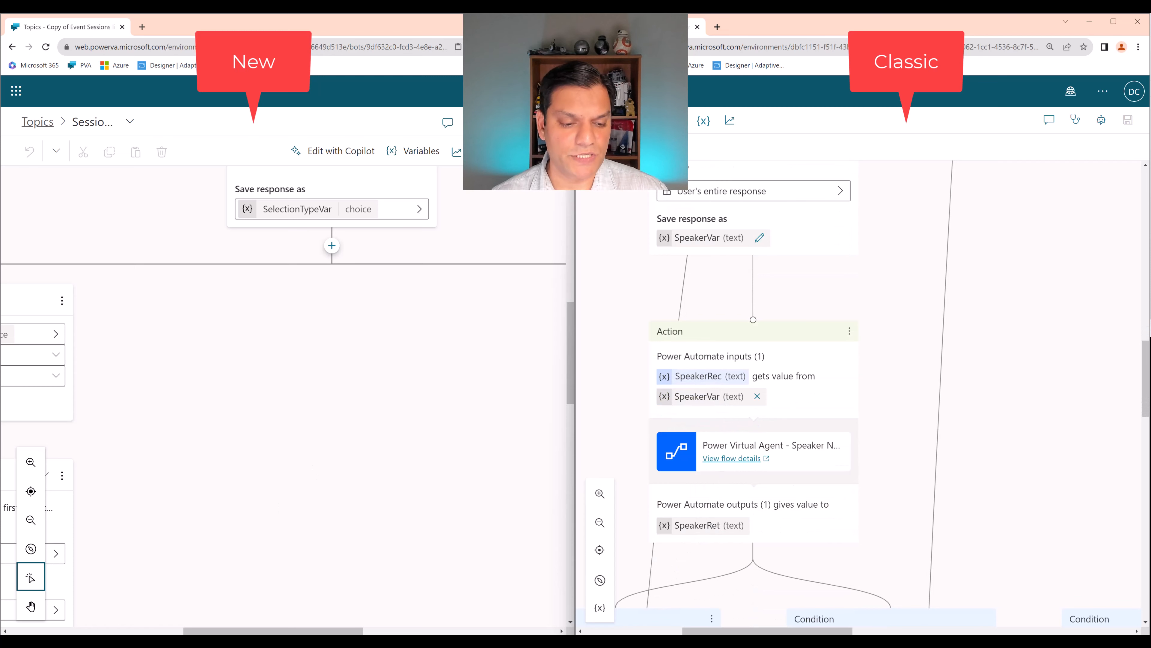
{"action": "scroll", "coordinate": [183, 601], "scroll_direction": "left", "scroll_amount": 7}
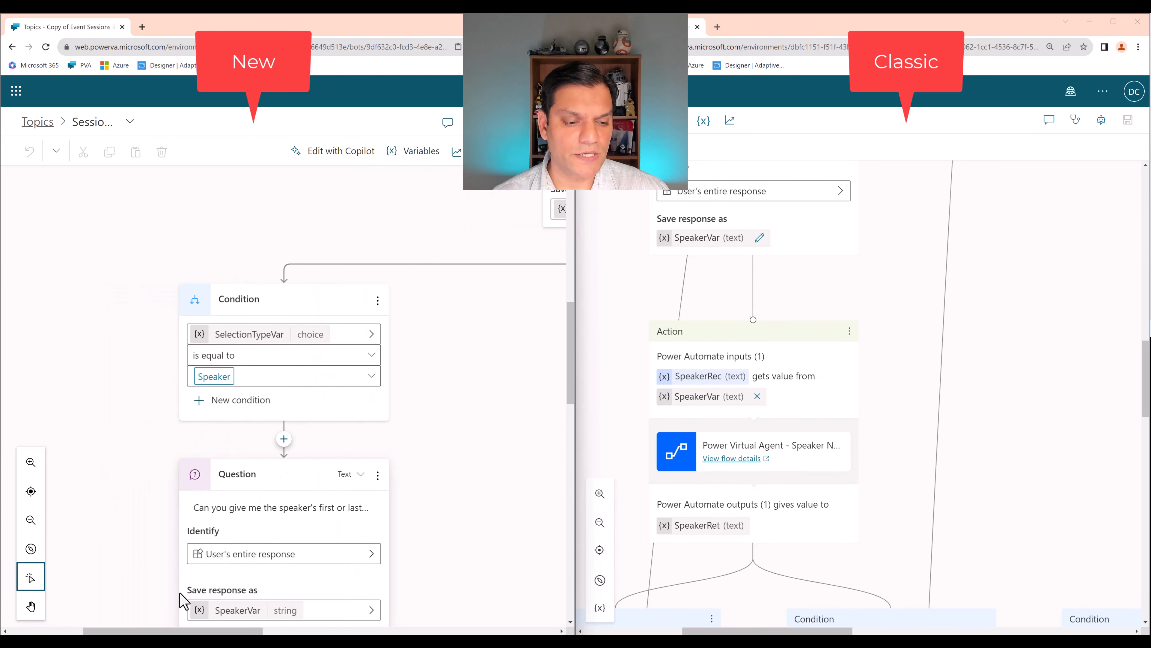
{"action": "scroll", "coordinate": [183, 601], "scroll_direction": "down", "scroll_amount": 9}
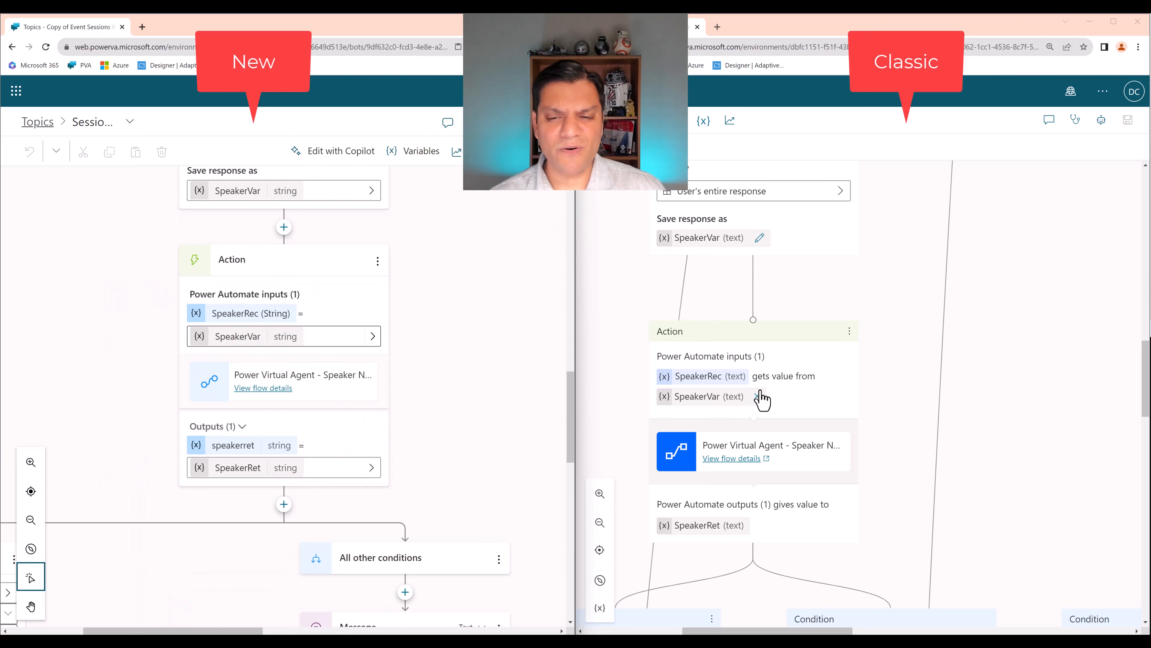
{"action": "scroll", "coordinate": [760, 399], "scroll_direction": "down", "scroll_amount": 2}
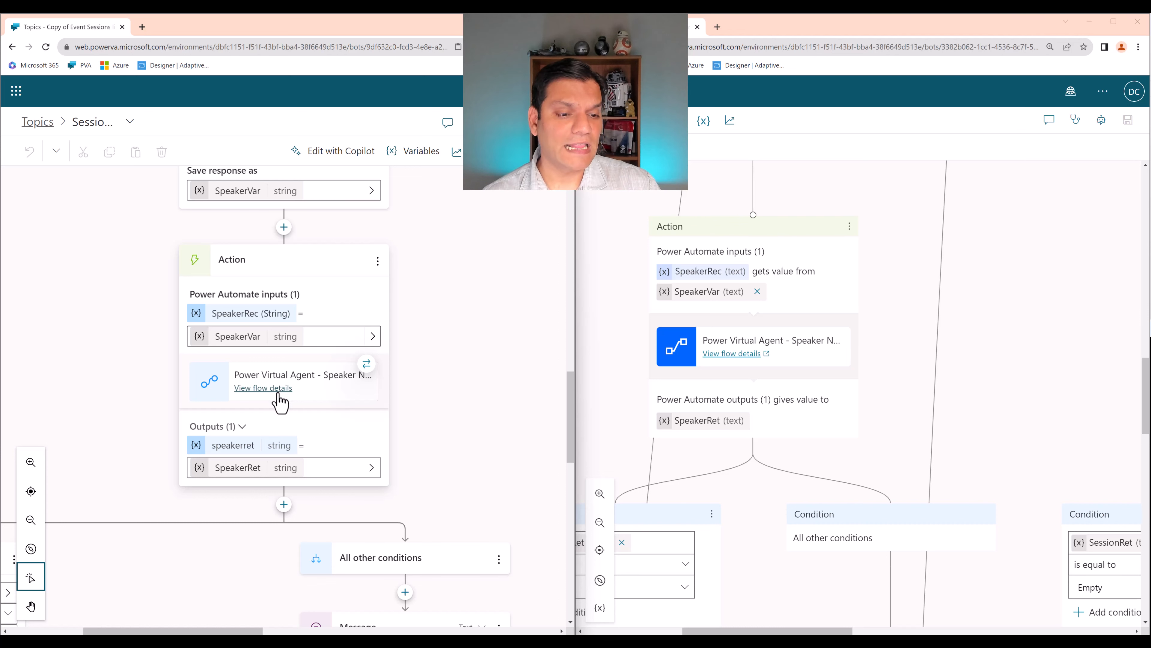
- View the speaker name flow's details in Power Automate from both the classic and converted topics, and return to the converted bot
{"action": "left_click", "coordinate": [755, 359]}
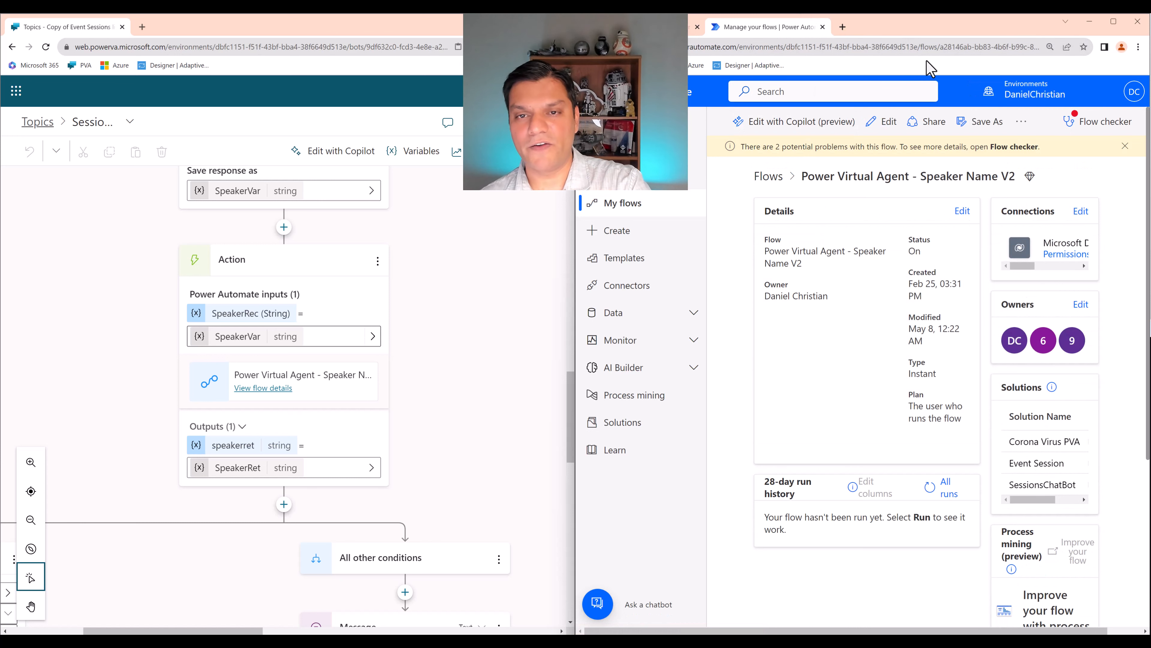
{"action": "left_click", "coordinate": [263, 388]}
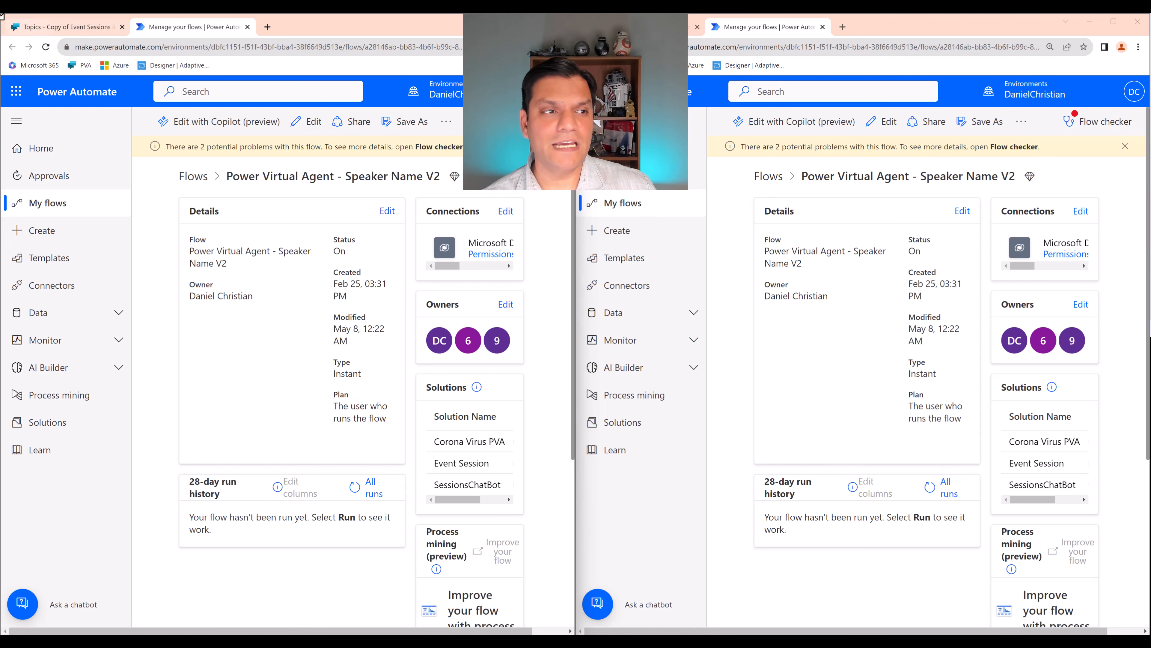
{"action": "left_click", "coordinate": [64, 26]}
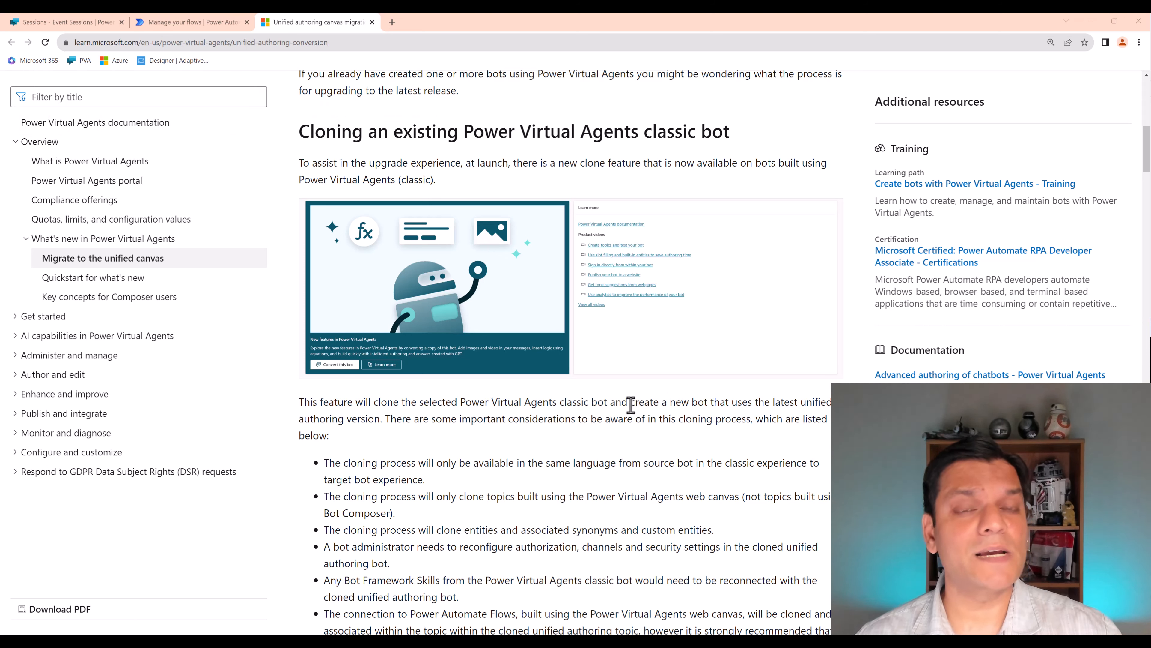
- Read the considerations for cloning a classic bot in the Microsoft Learn article on unified canvas migration
{"action": "scroll", "coordinate": [631, 405], "scroll_direction": "down", "scroll_amount": 5}
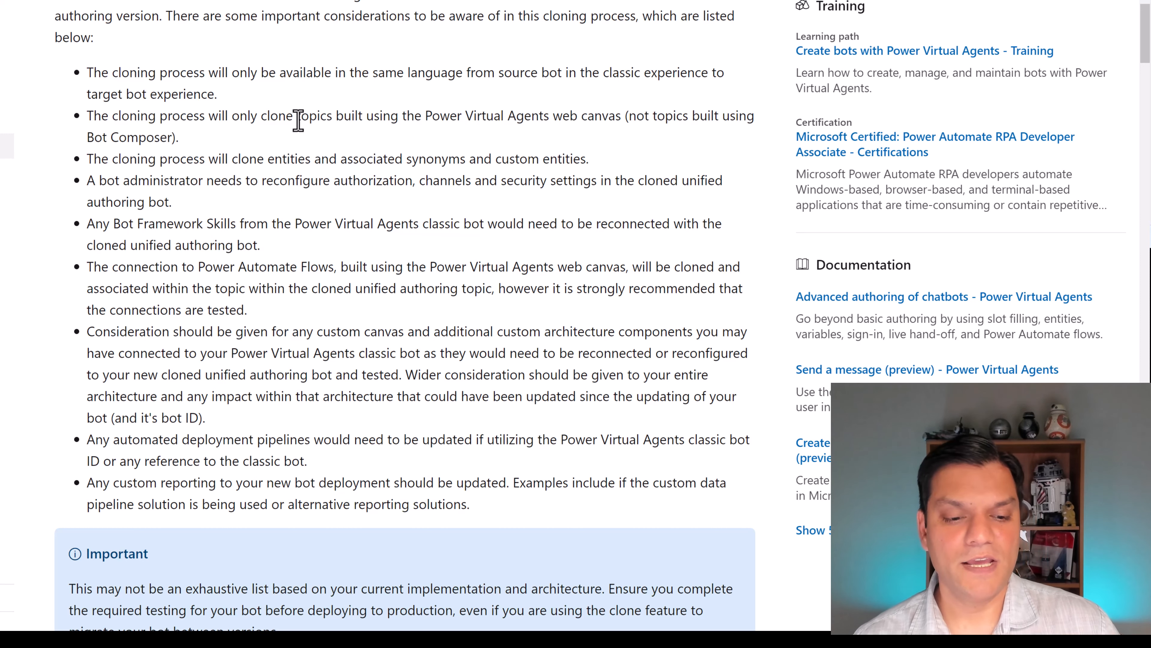
{"action": "scroll", "coordinate": [182, 395], "scroll_direction": "down", "scroll_amount": 3}
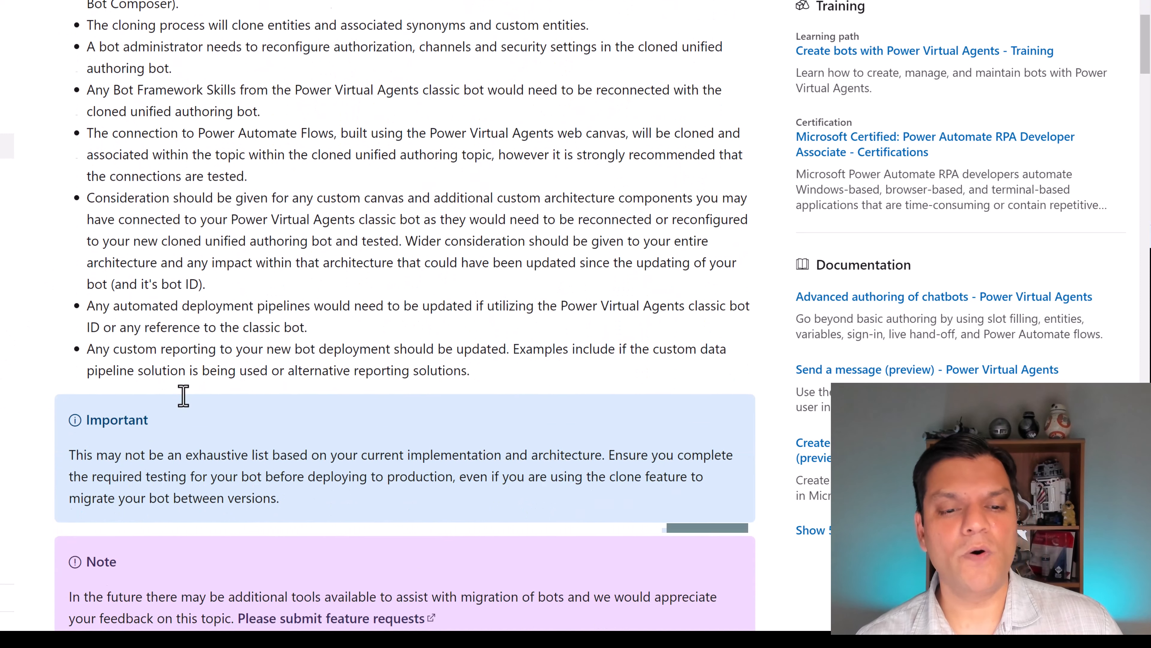